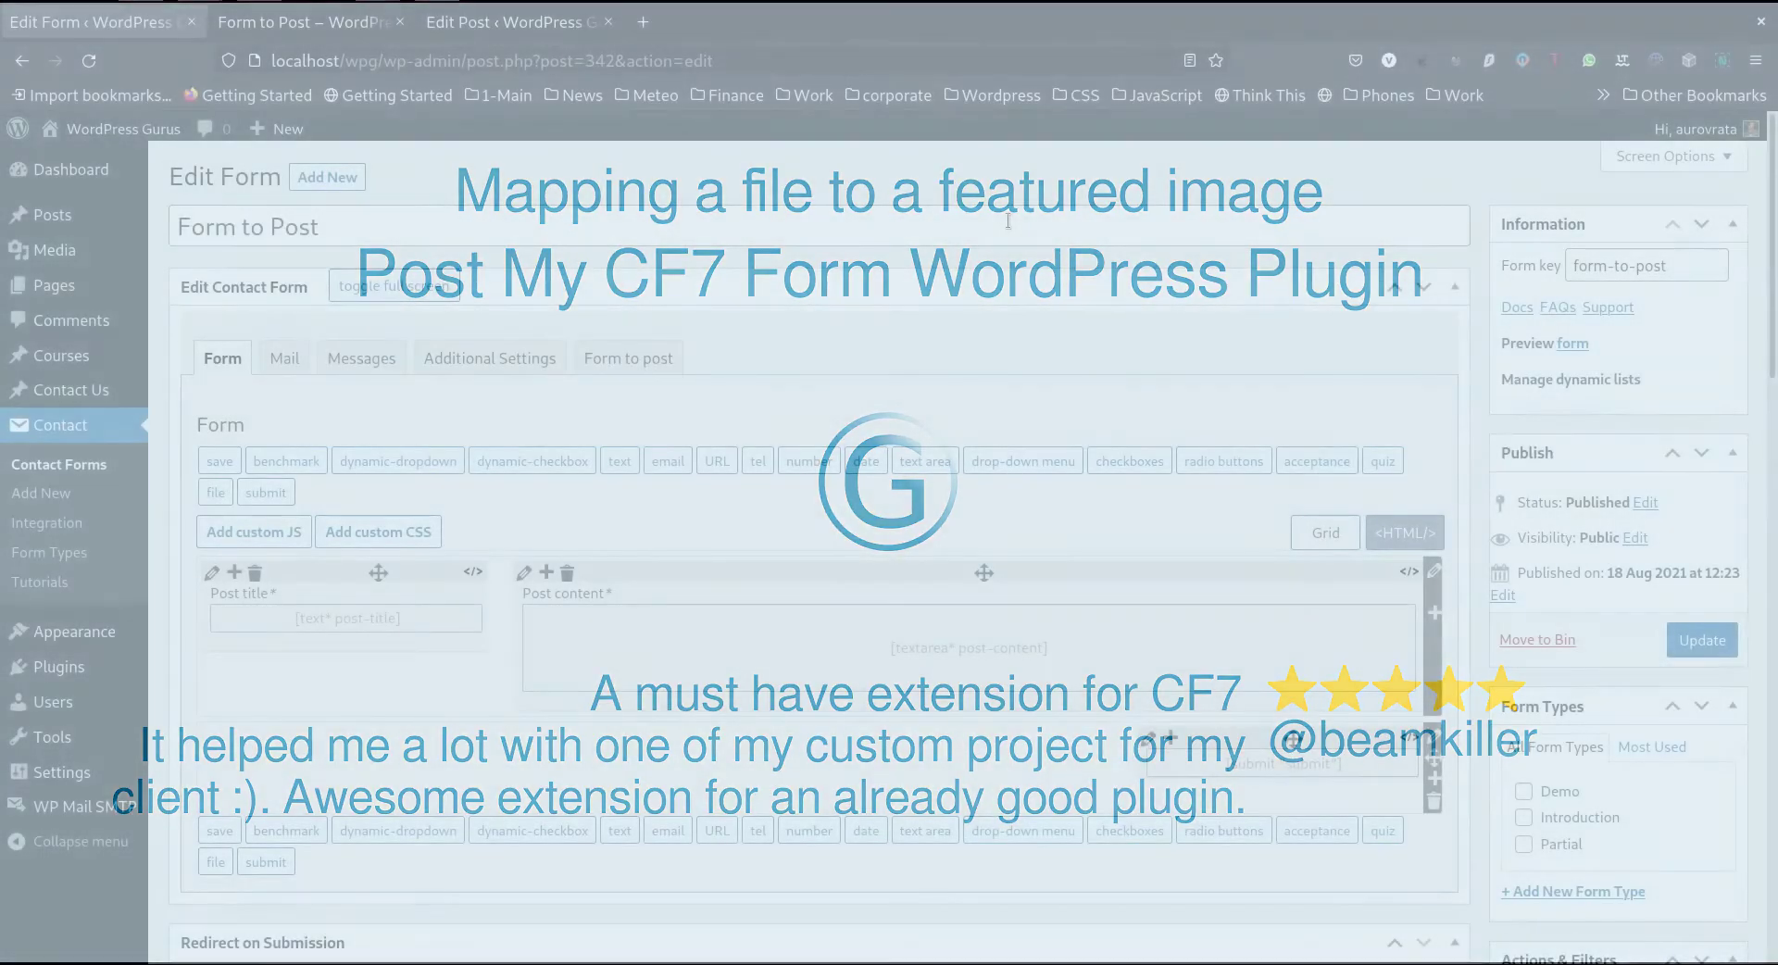
# Scroll through the form grid to find the Post title column.
pyautogui.scroll(-3, 1596, 547)
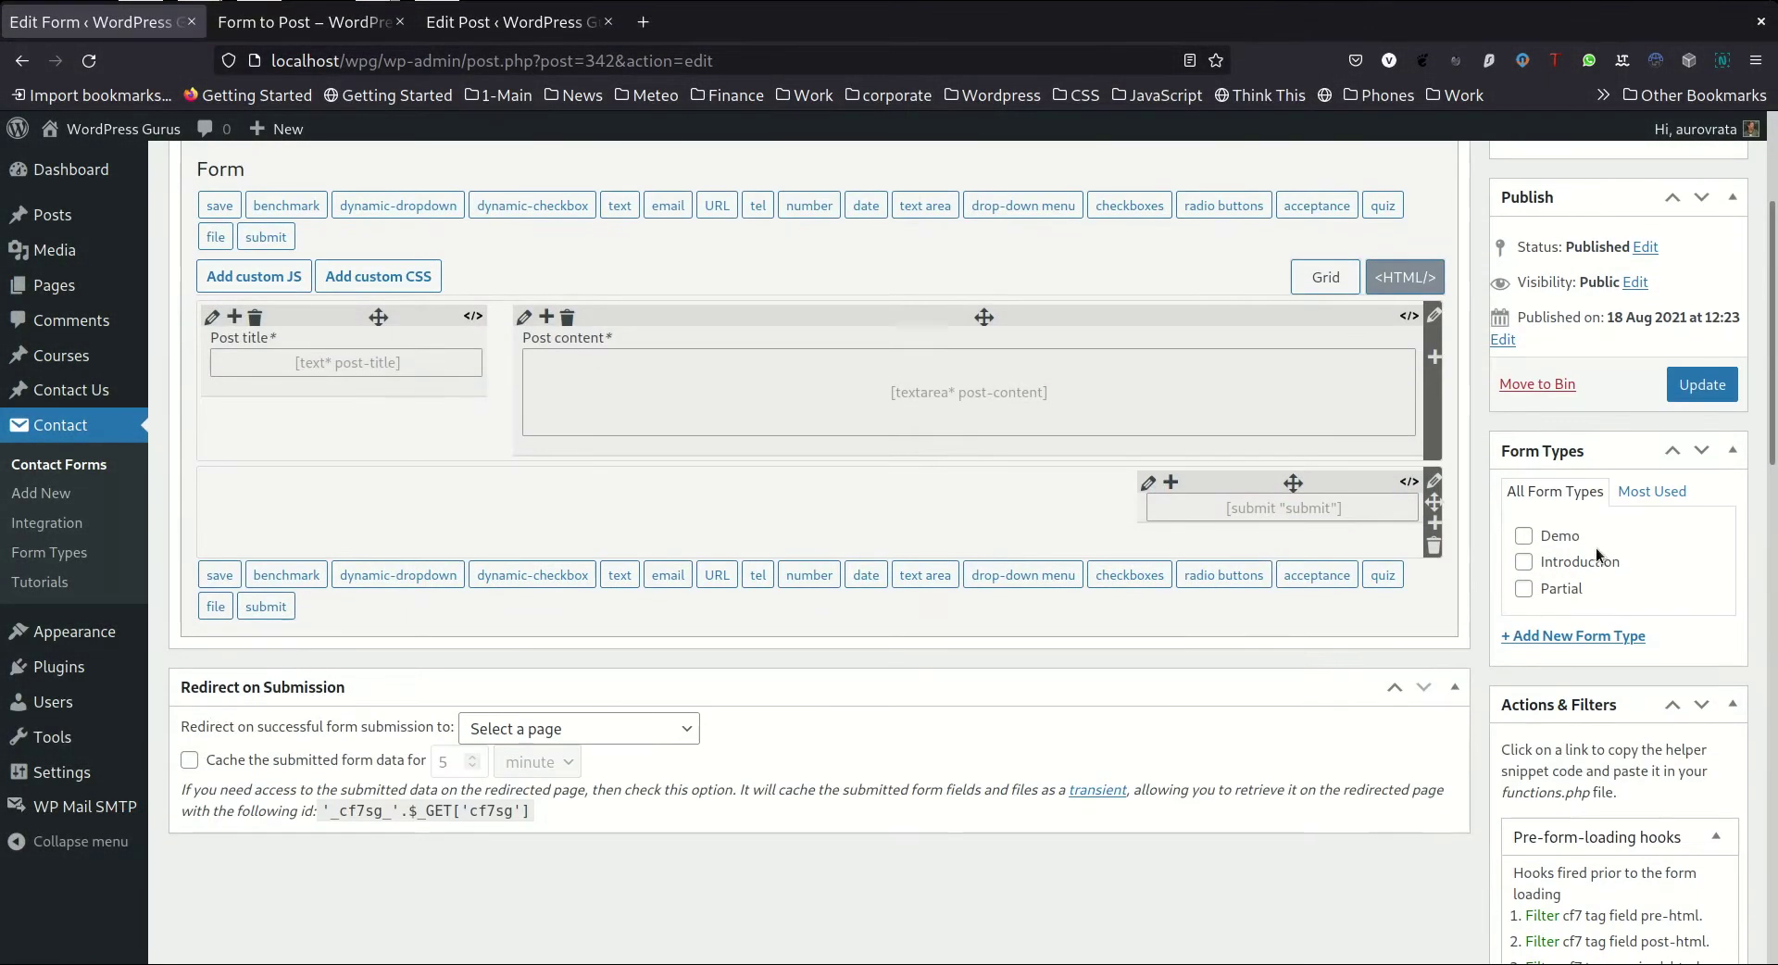
pyautogui.scroll(-3, 1649, 706)
pyautogui.scroll(3, 1644, 639)
pyautogui.scroll(2, 376, 533)
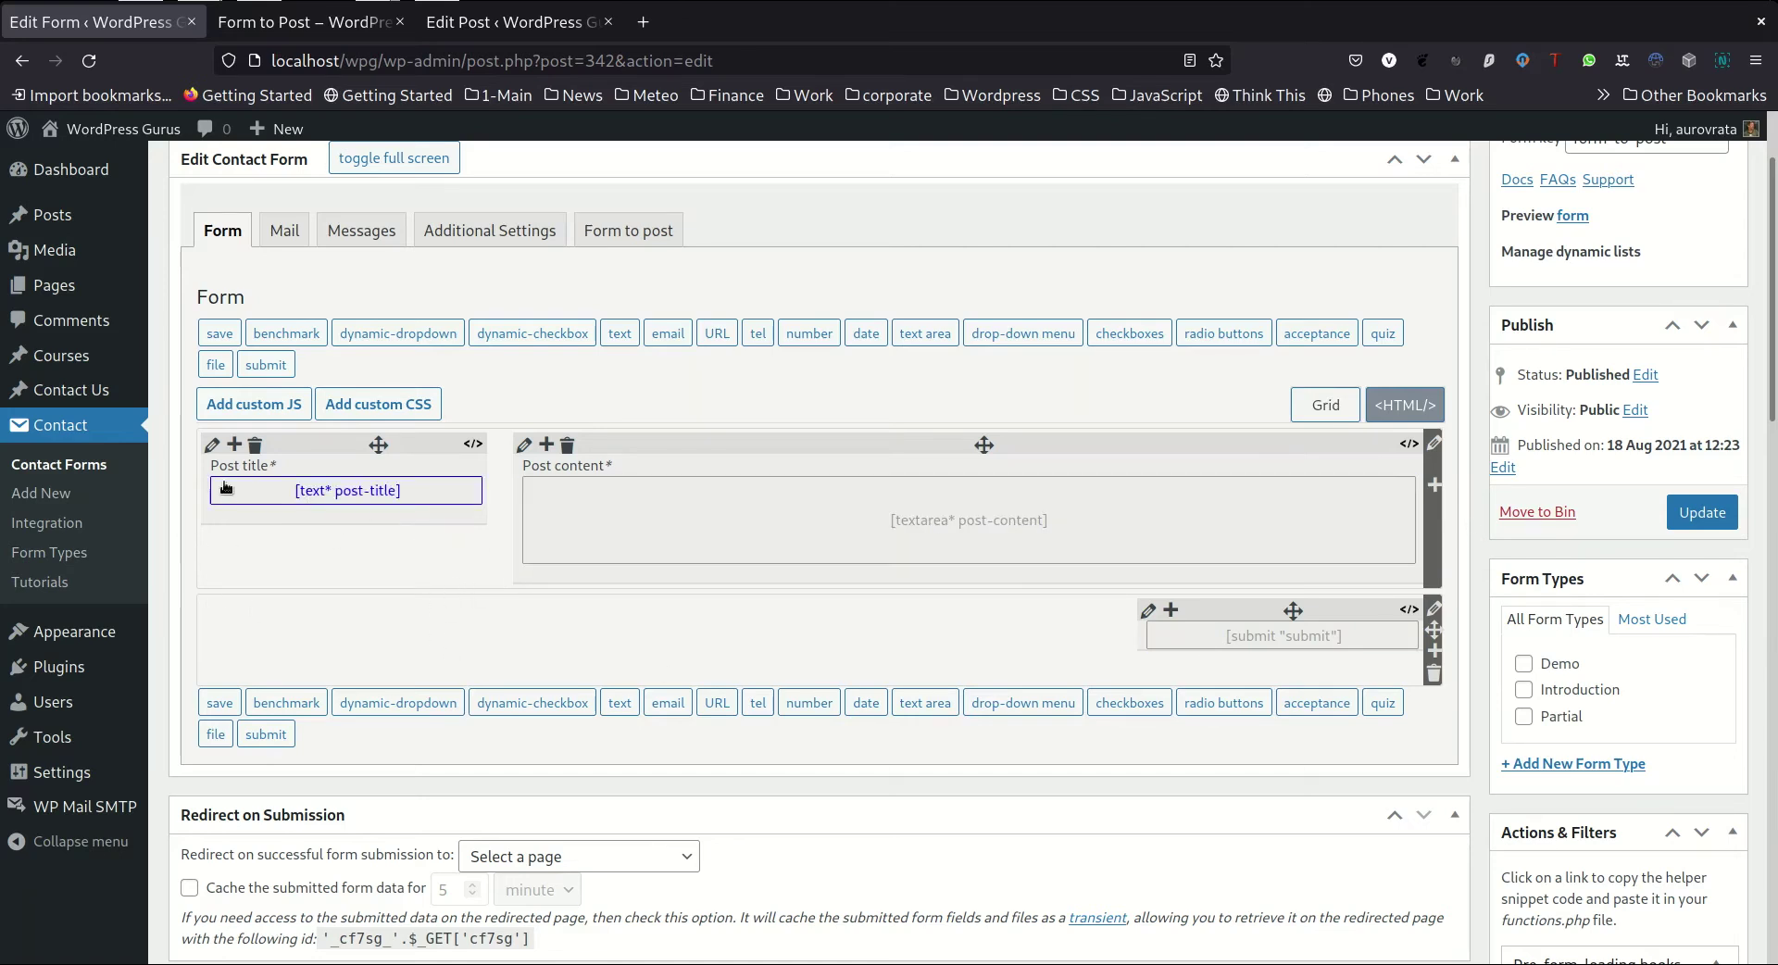
# Turn the Post title column into a nested grid and add a field labelled 'Thumbnail' below it.
pyautogui.click(211, 446)
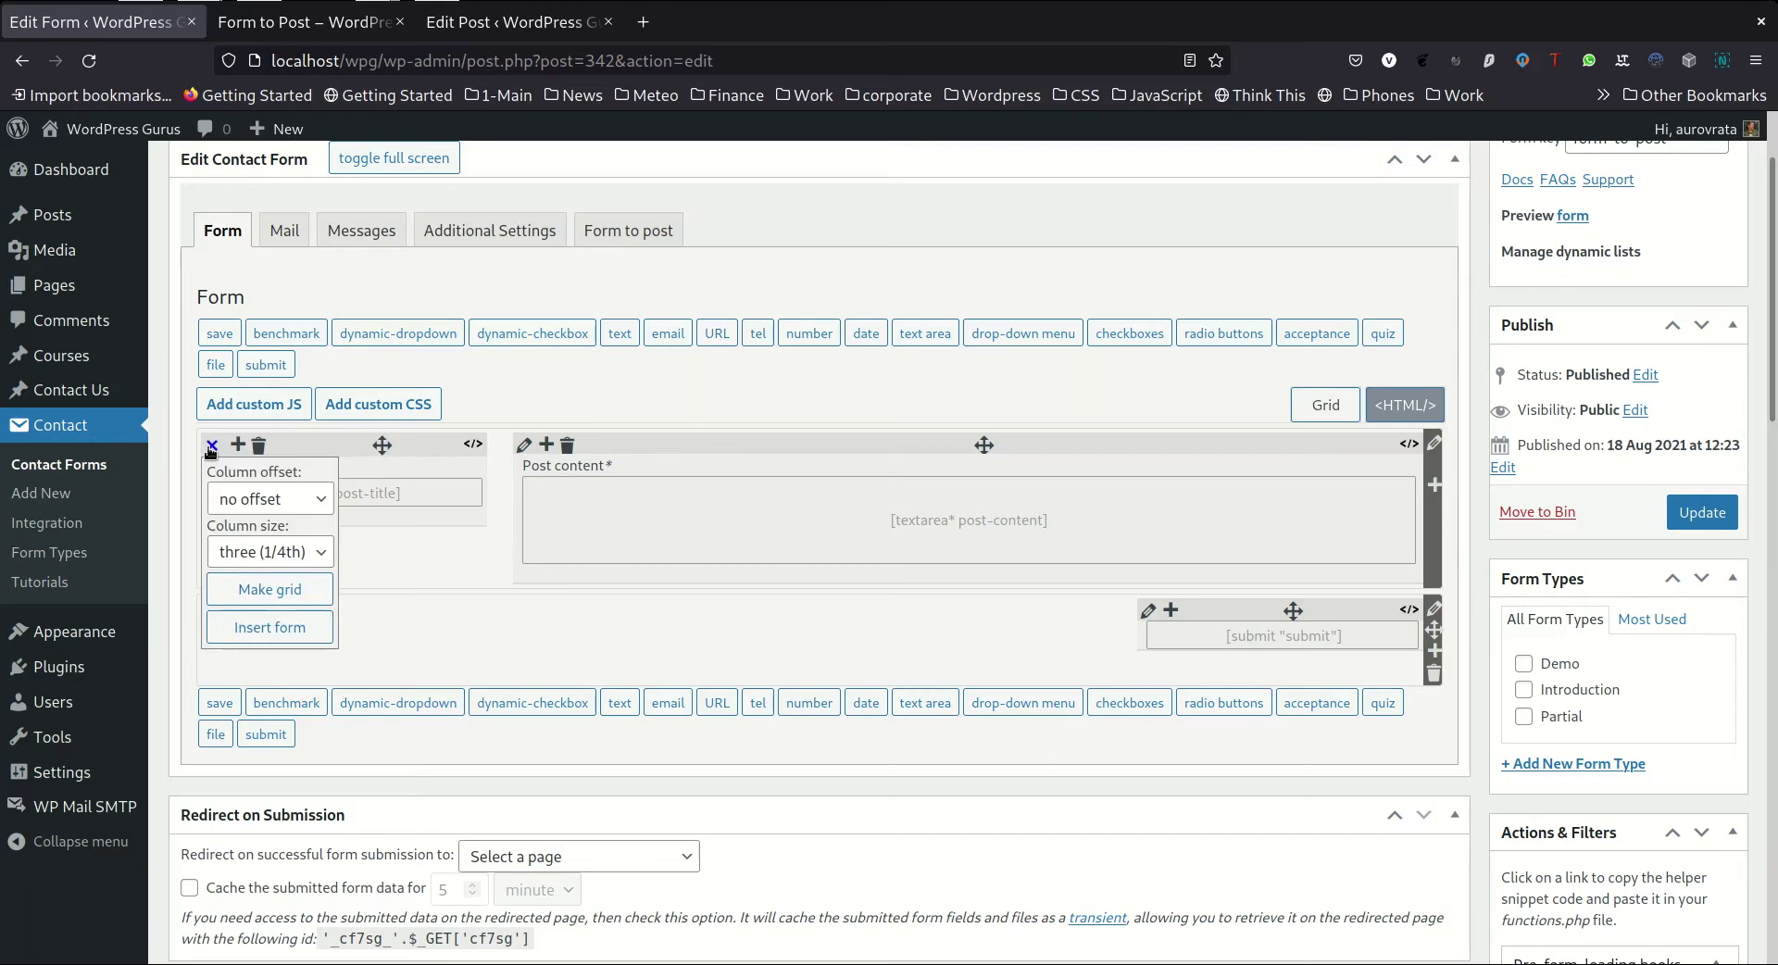
pyautogui.click(256, 591)
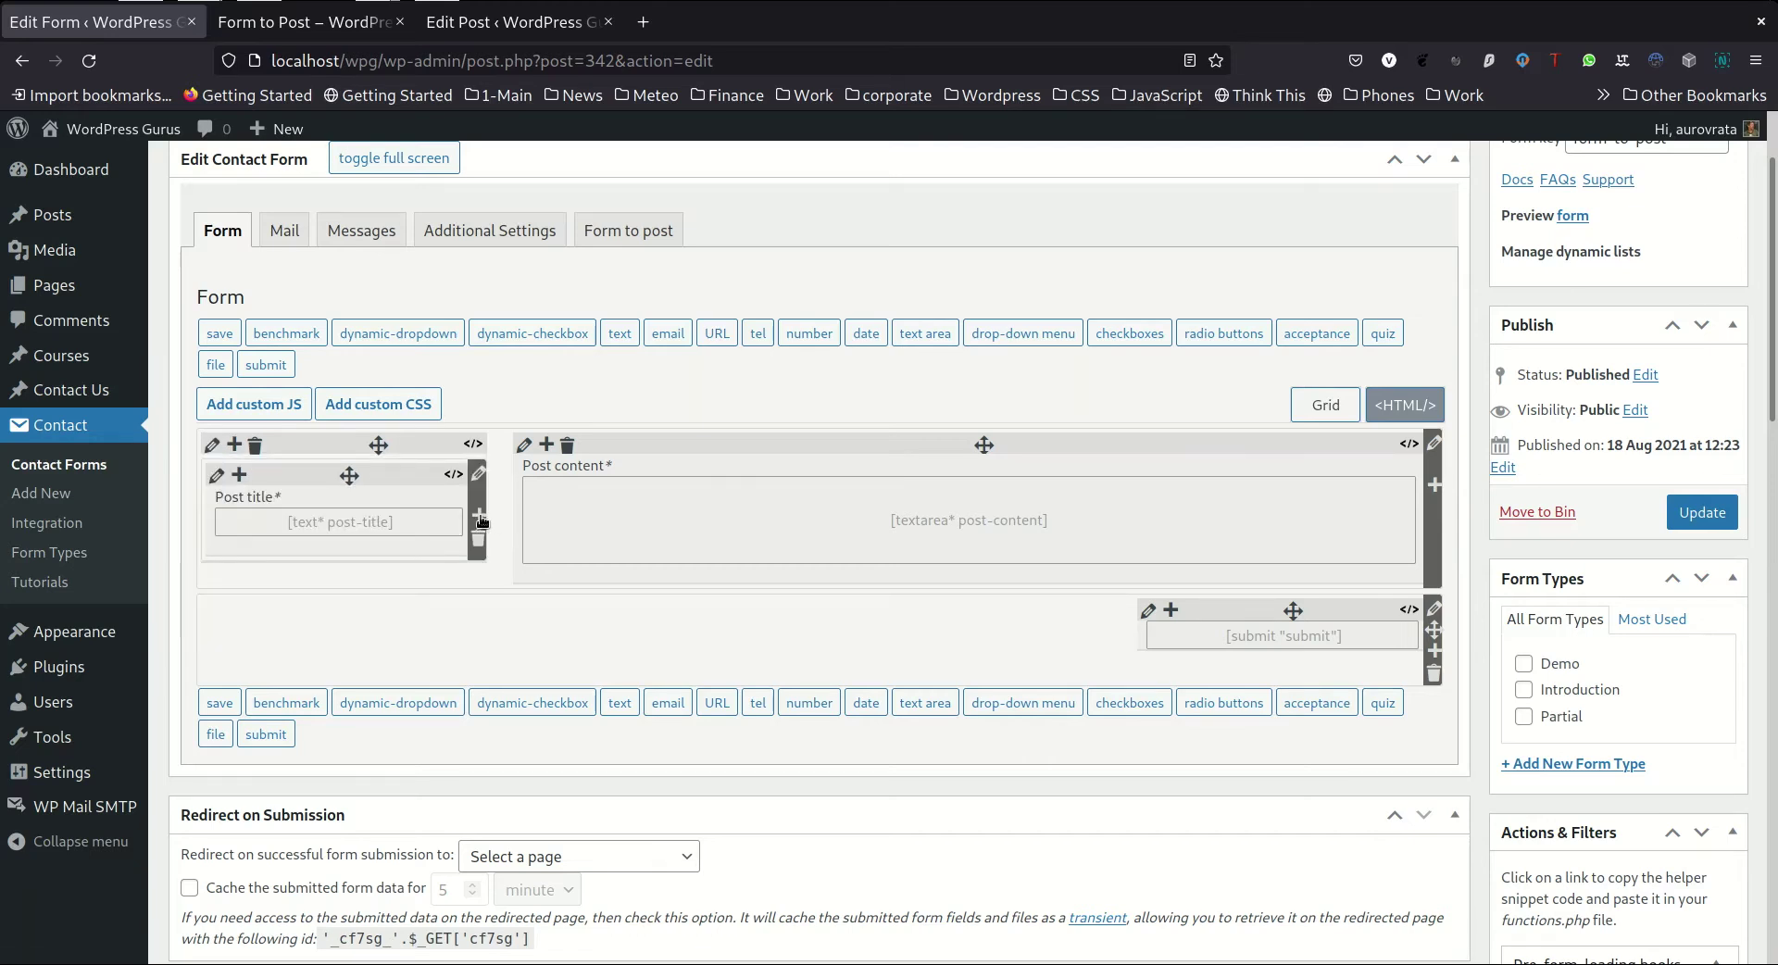
pyautogui.click(479, 516)
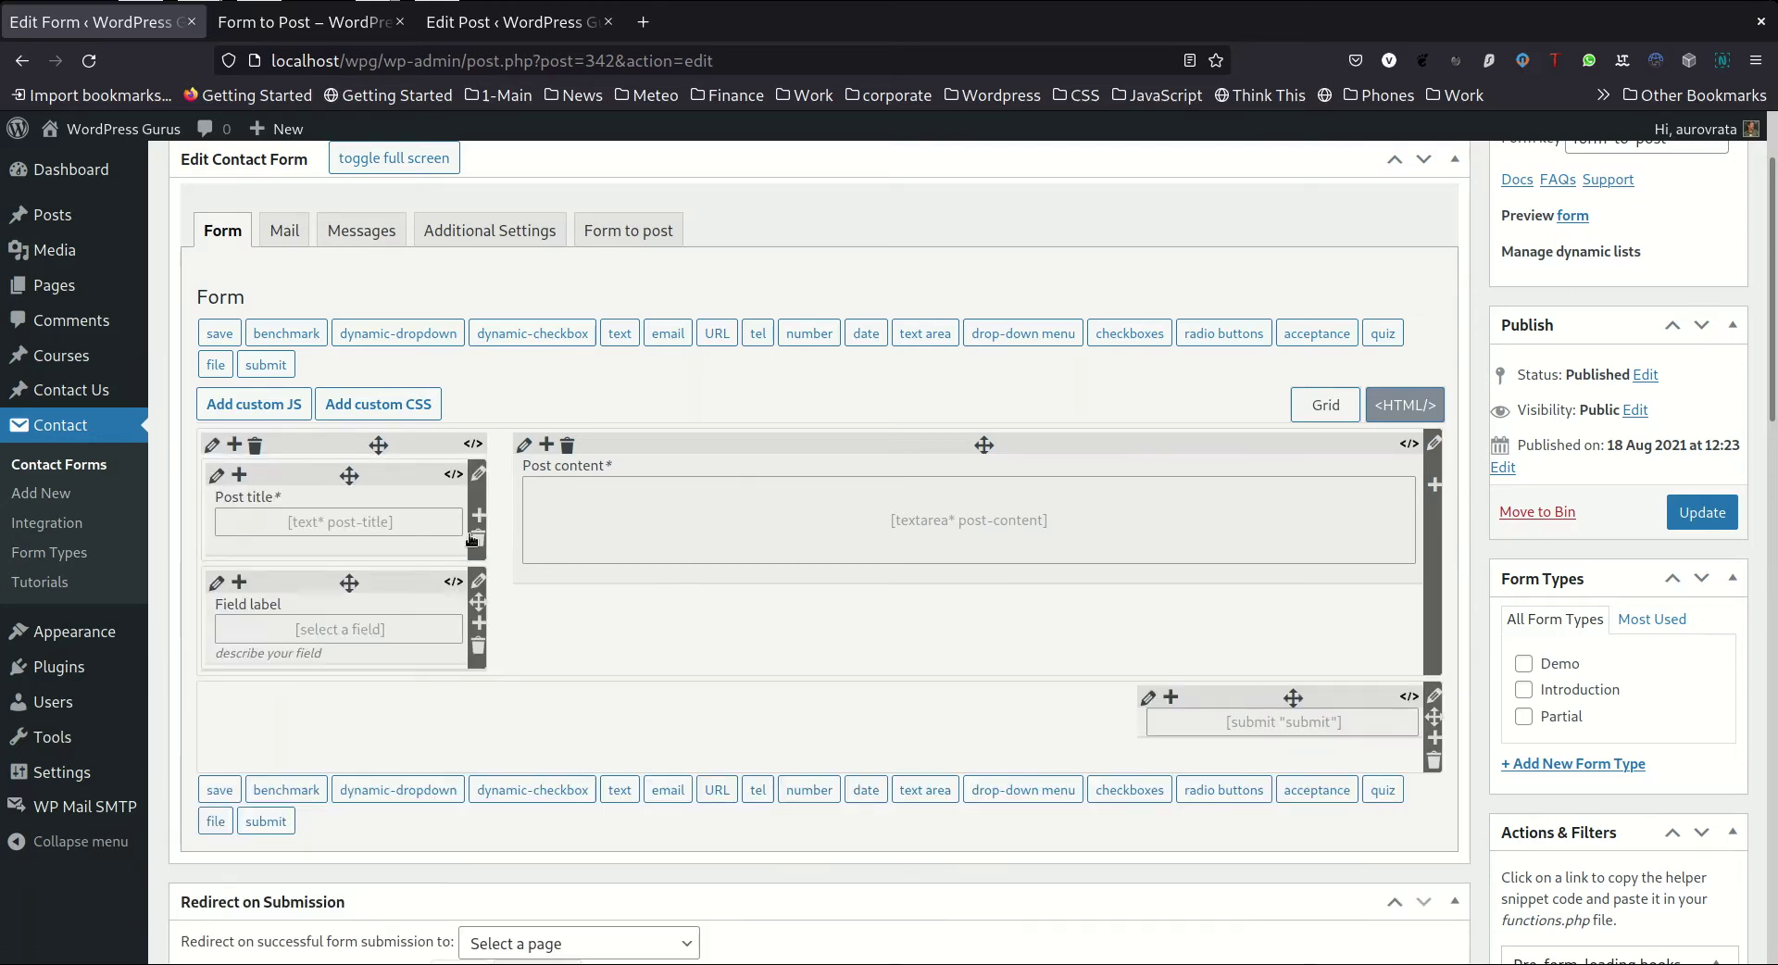
pyautogui.click(256, 605)
pyautogui.write('Thu')
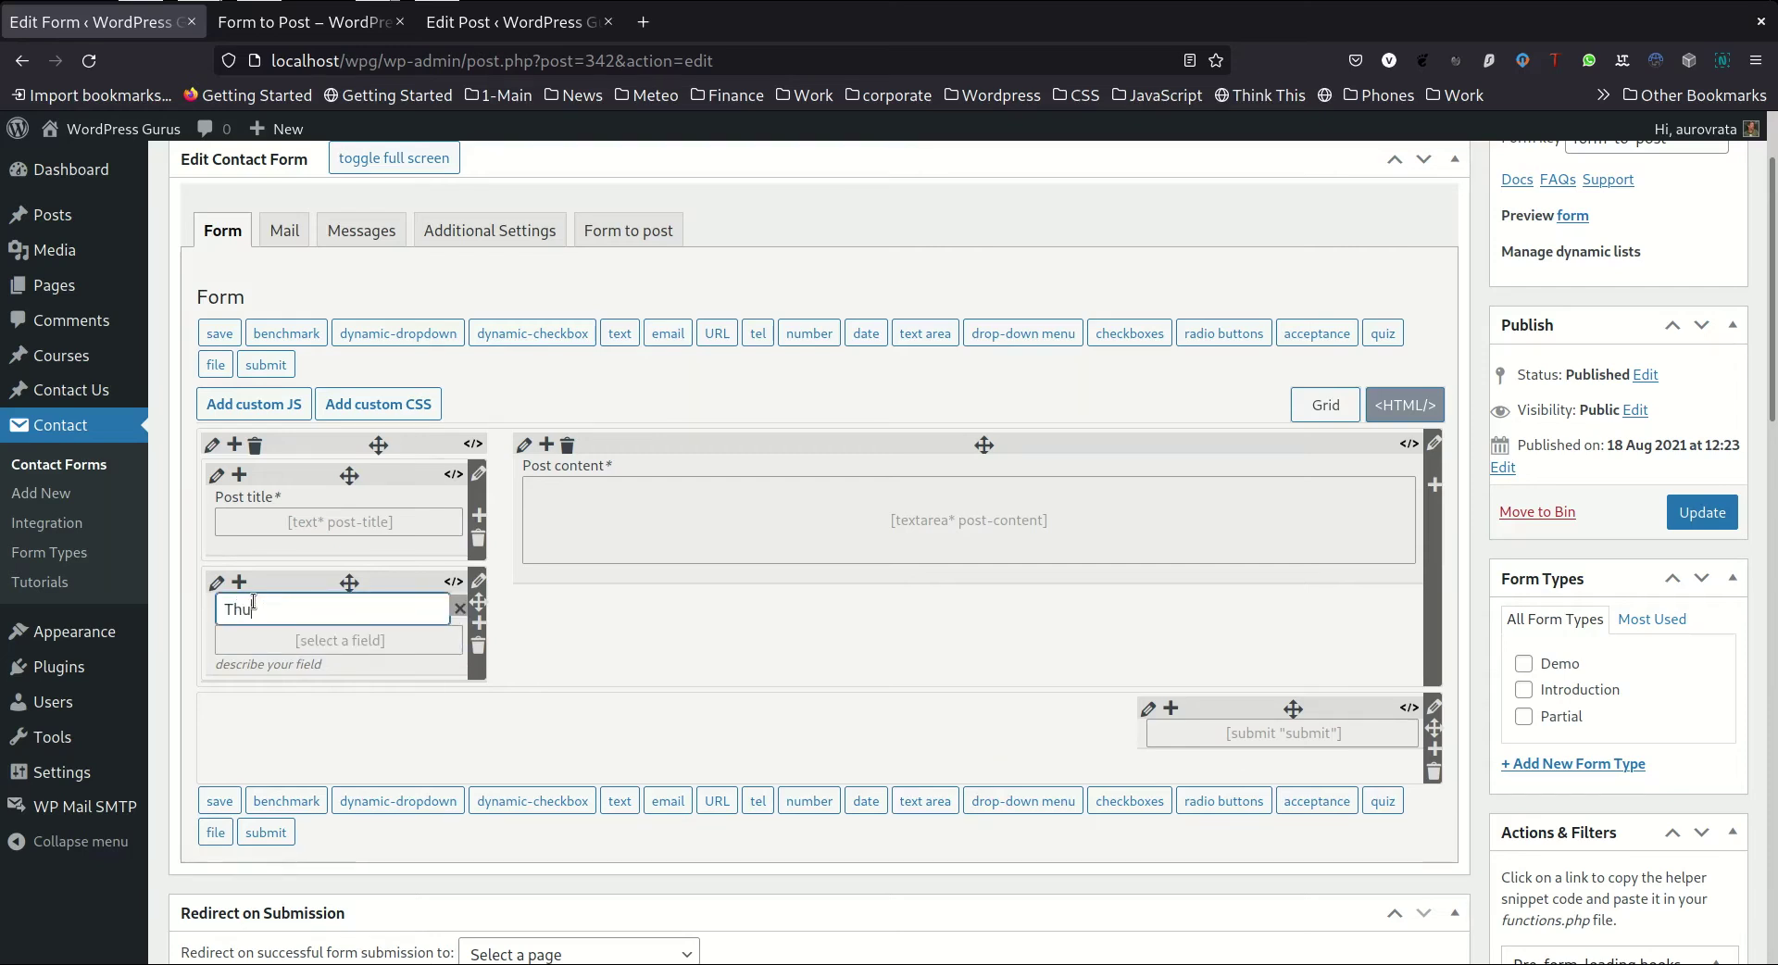
pyautogui.write('mbnail')
pyautogui.press('Tab')
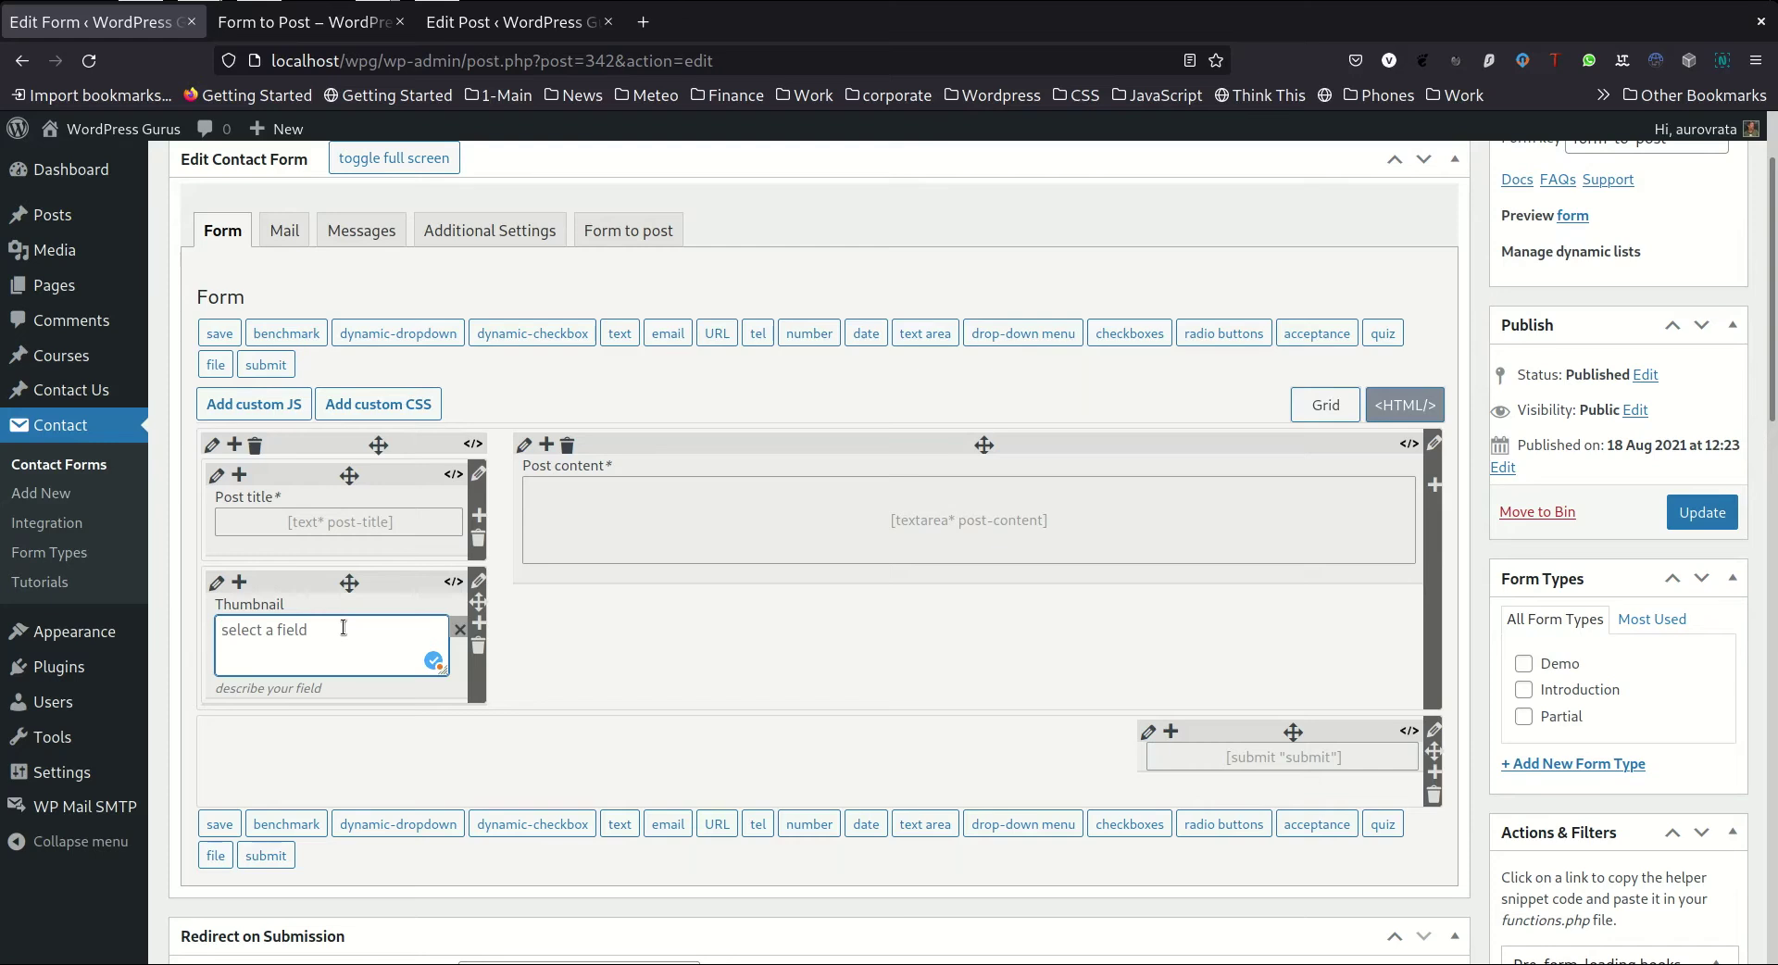
# Insert a required file field named post-thumbnail into the Thumbnail slot.
pyautogui.click(221, 363)
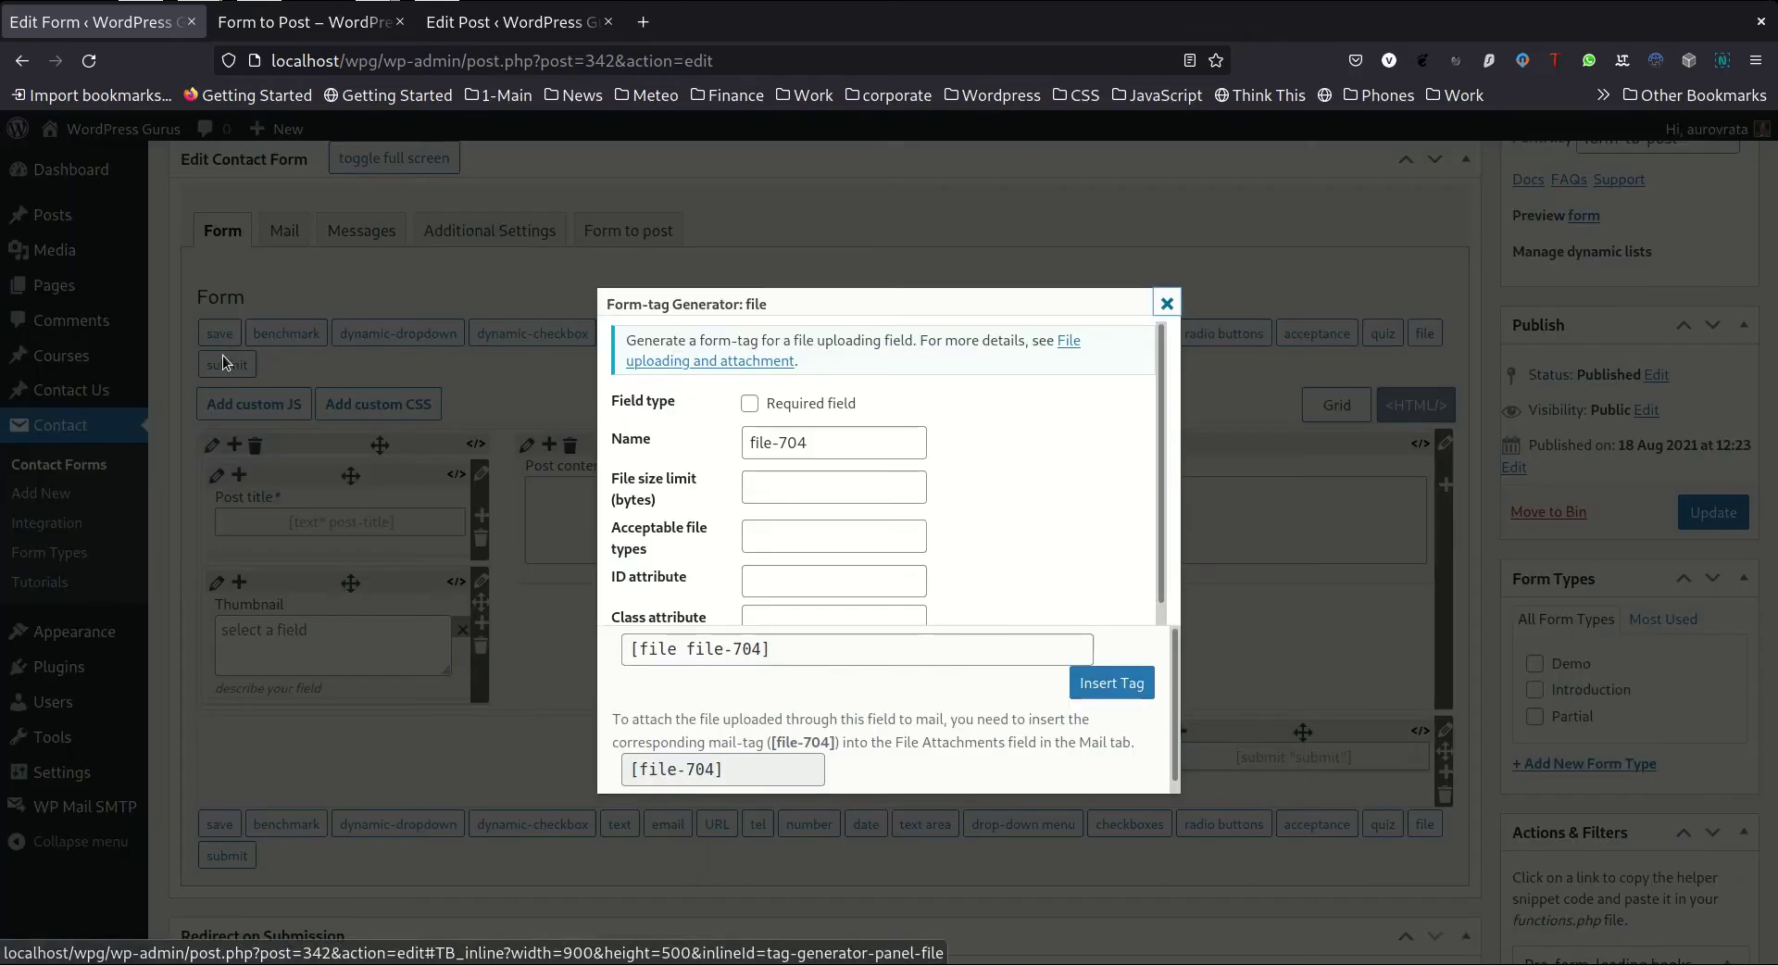
pyautogui.doubleClick(823, 439)
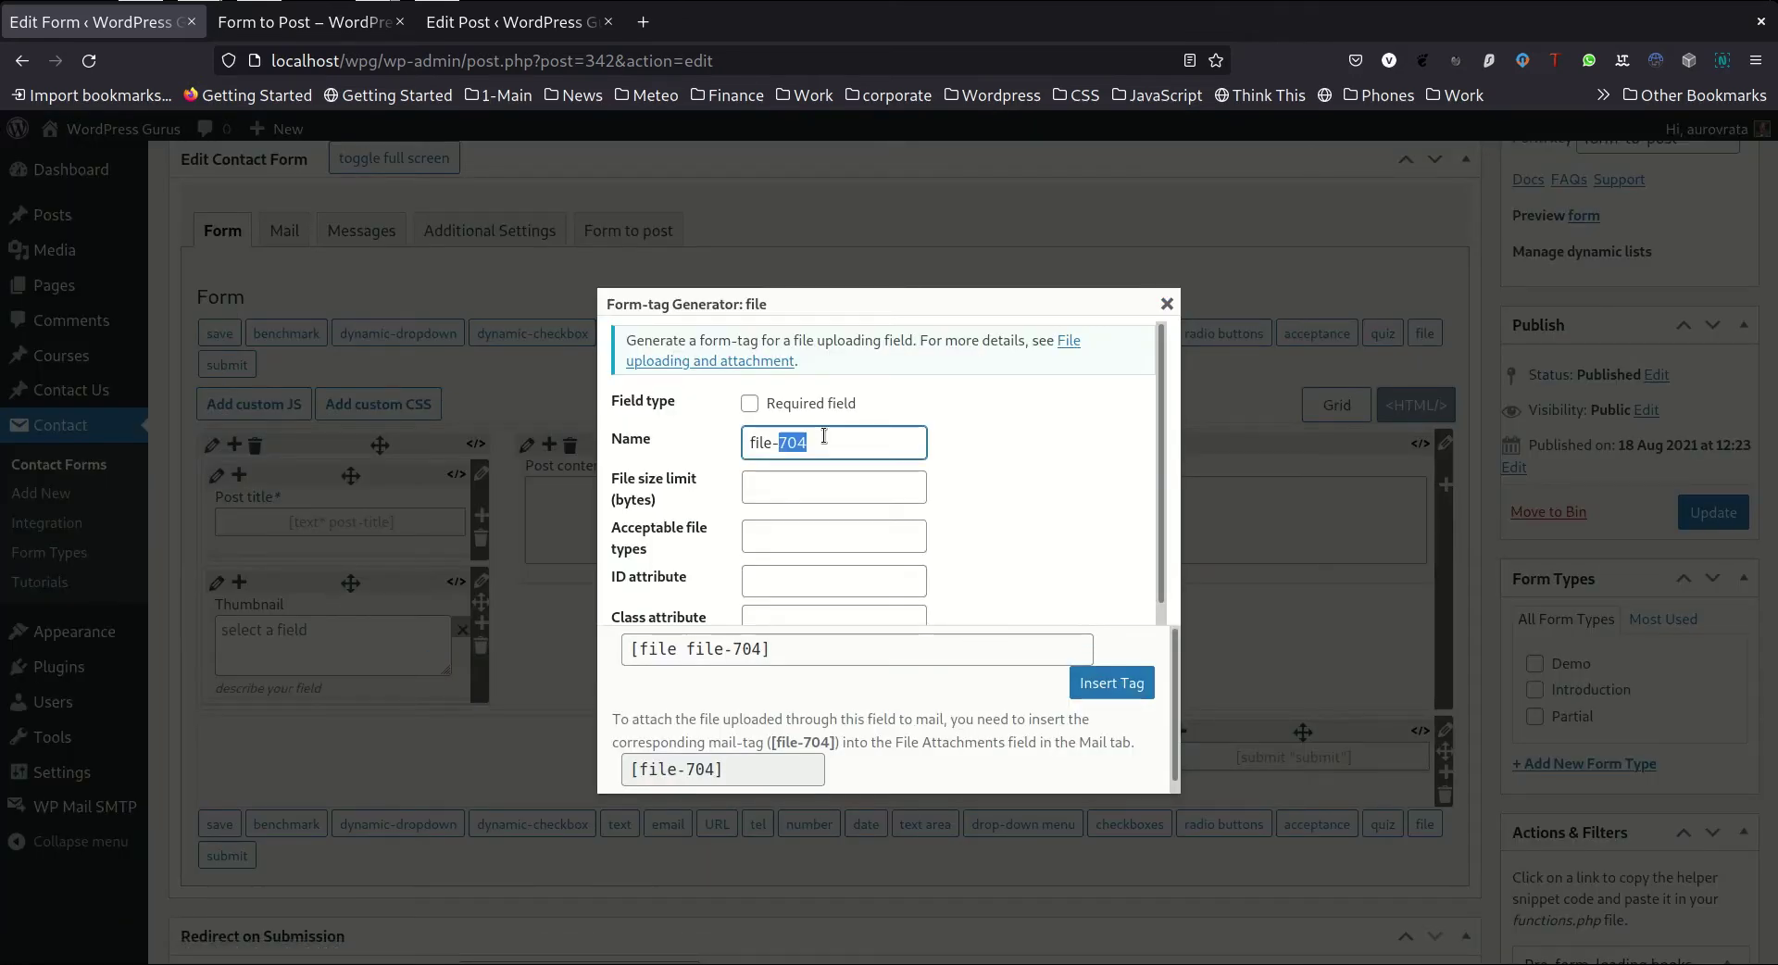
pyautogui.press('BackSpace')
pyautogui.press('BackSpace')
pyautogui.press('BackSpace')
pyautogui.press('BackSpace')
pyautogui.press('BackSpace')
pyautogui.press('BackSpace')
pyautogui.write('post-thumbnail')
pyautogui.click(749, 404)
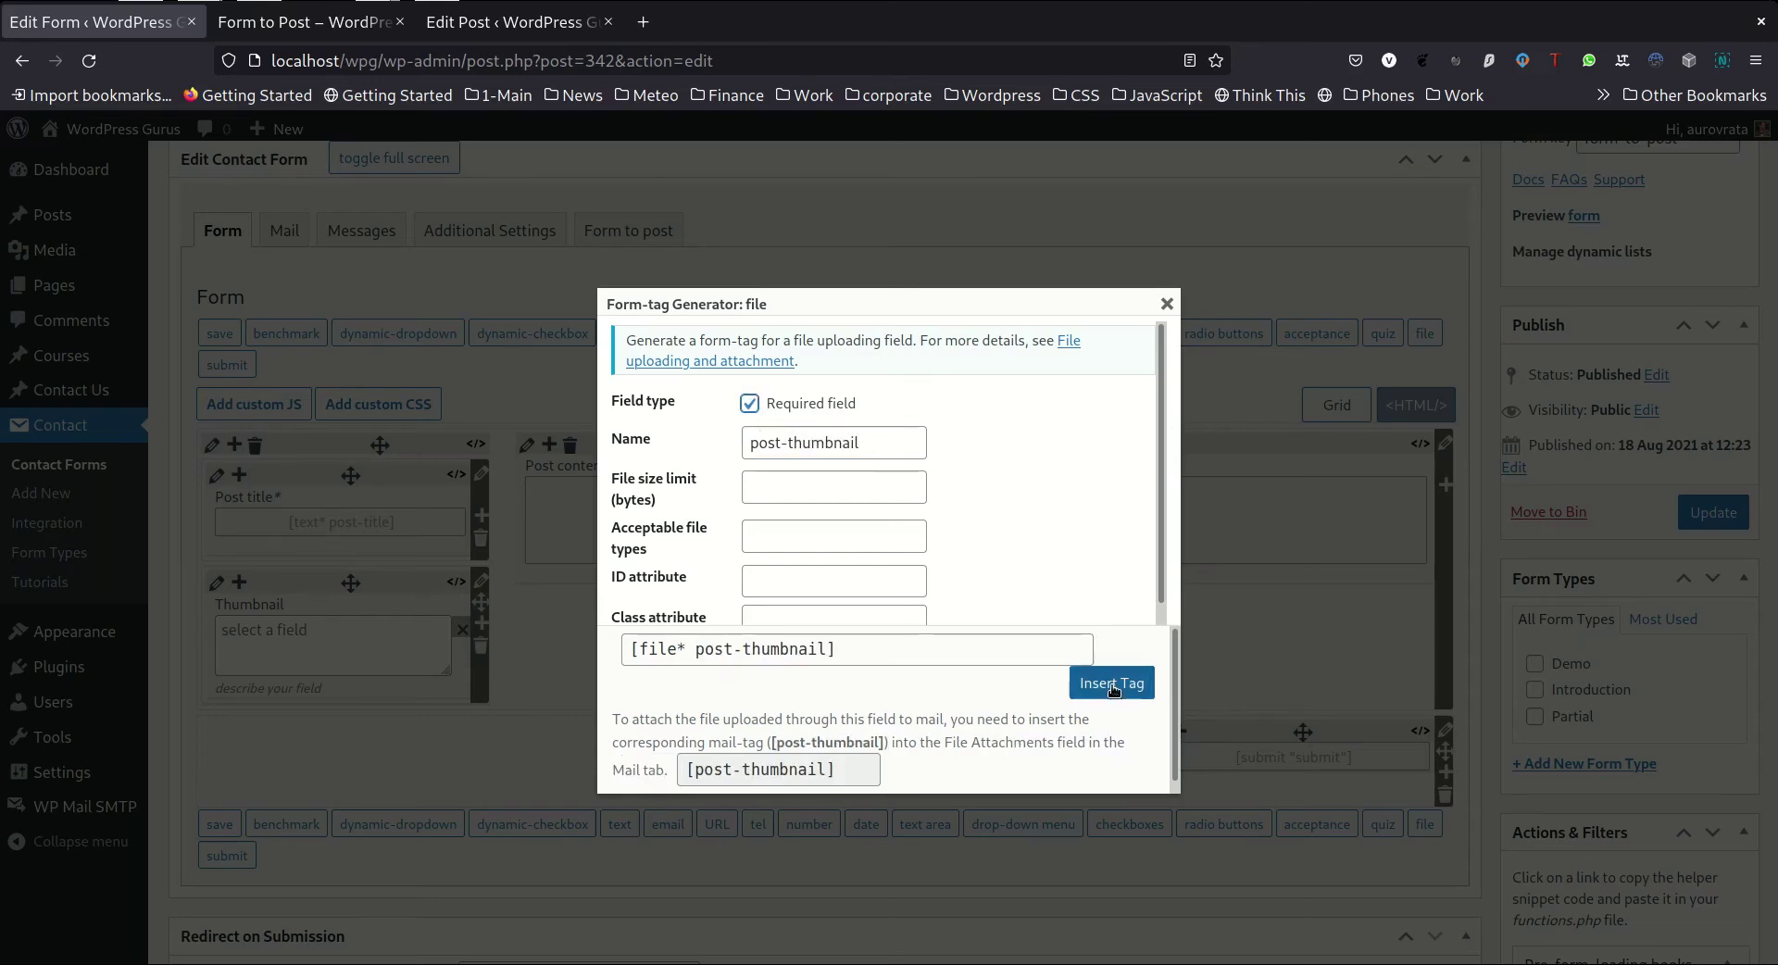
pyautogui.click(1113, 685)
# Close the field editor and save the form with Update.
pyautogui.click(578, 681)
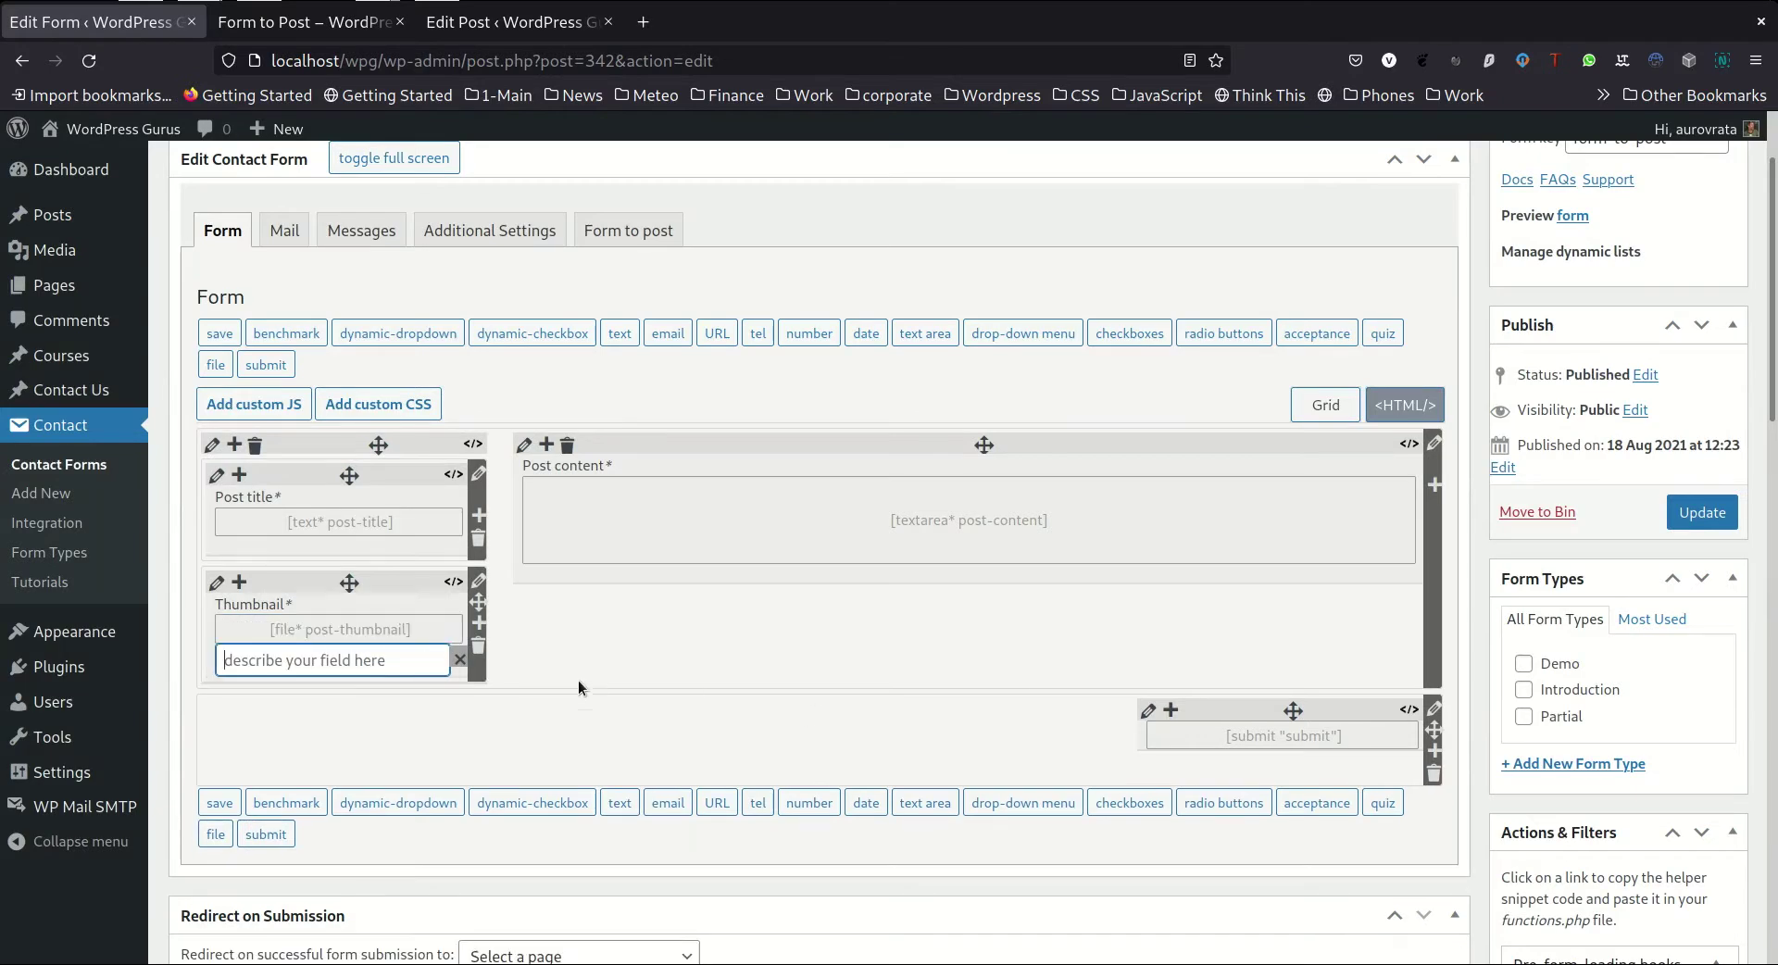
pyautogui.press('Tab')
pyautogui.press('Tab')
pyautogui.press('Tab')
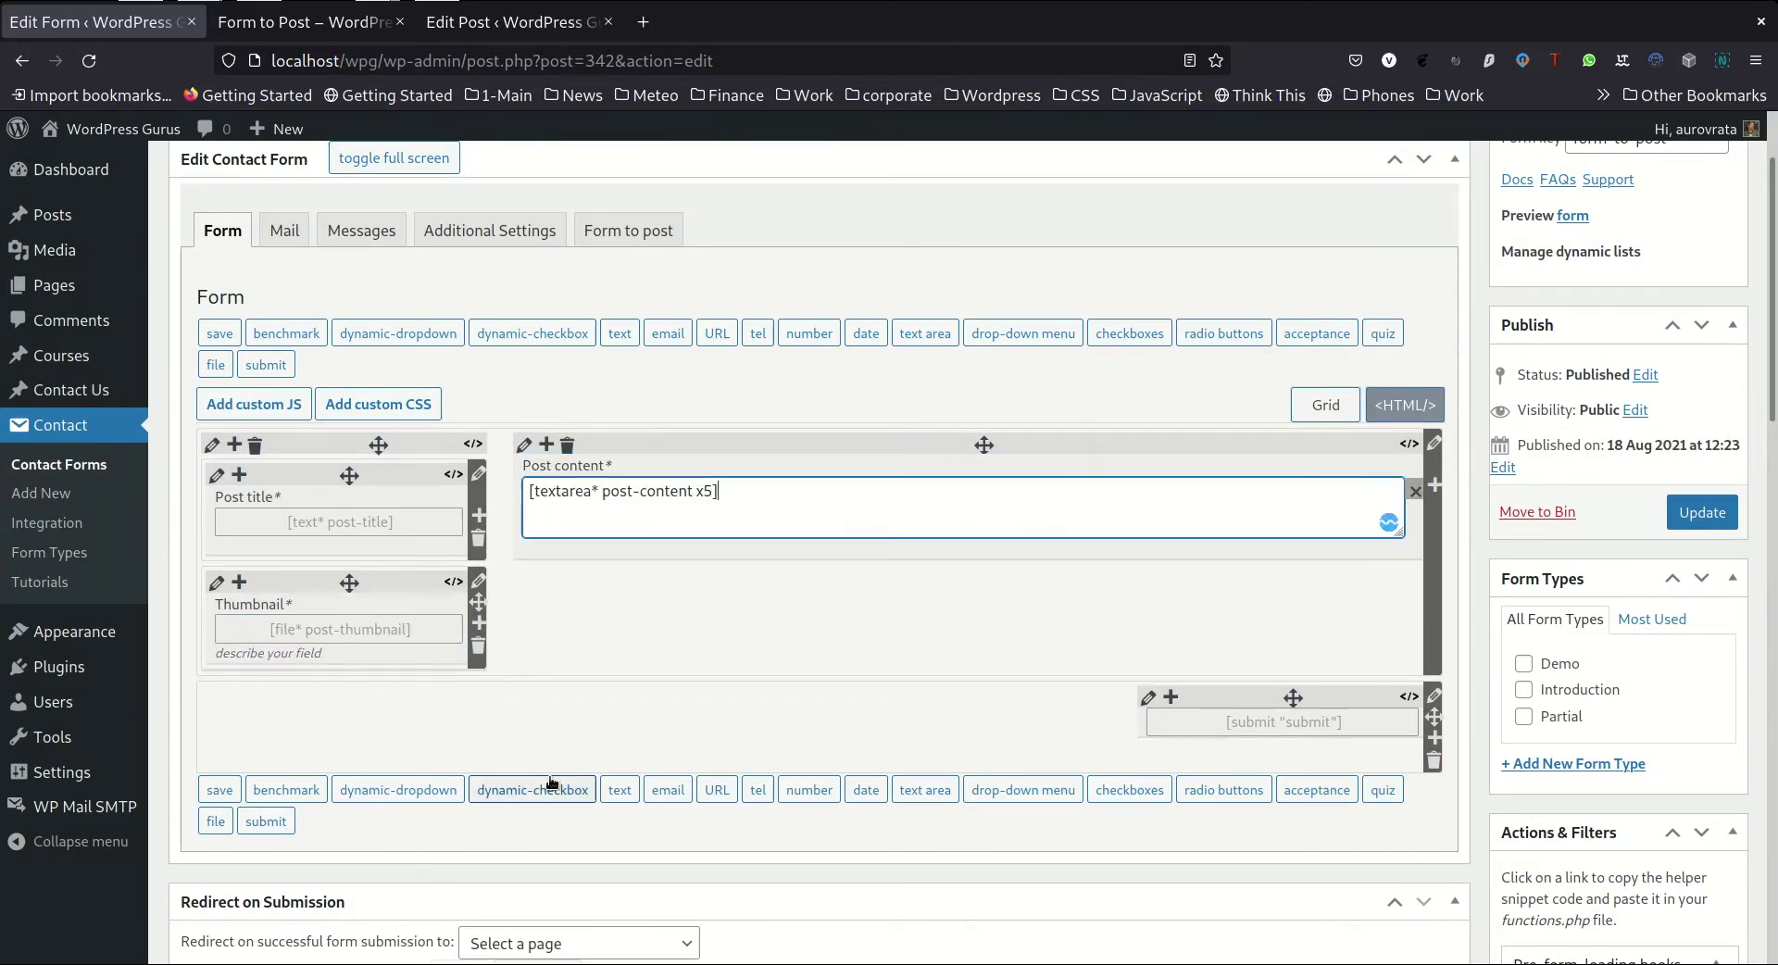
pyautogui.click(1713, 515)
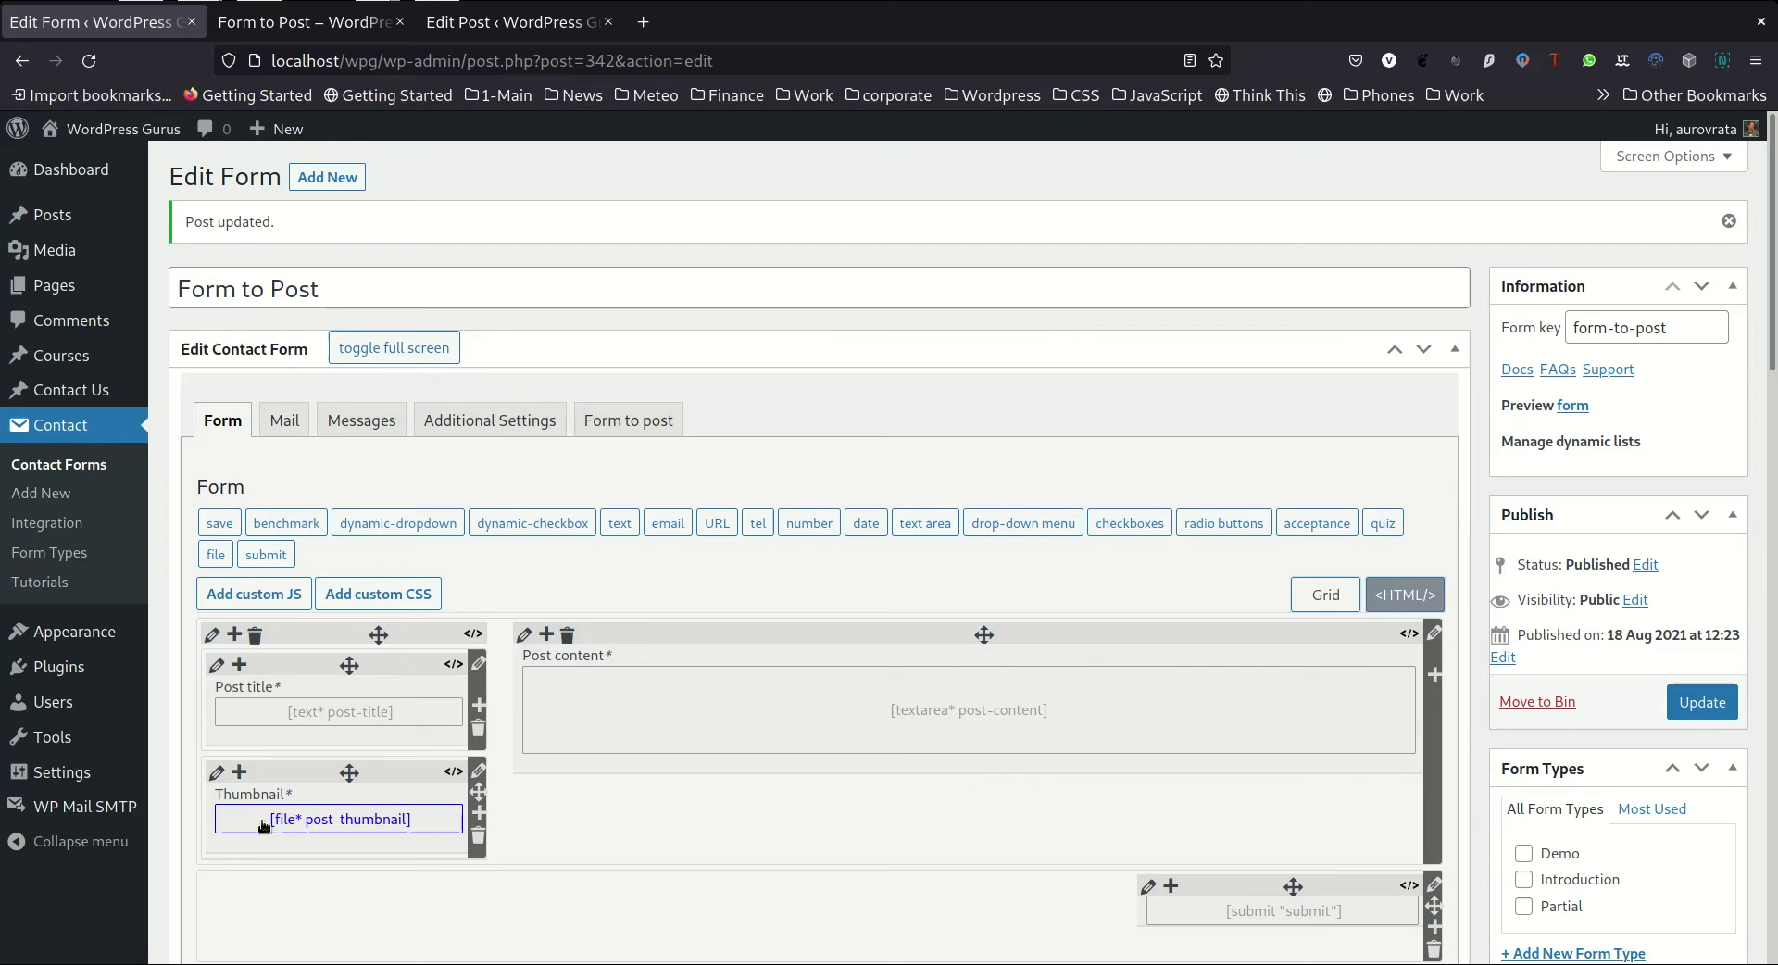
# In the Form to post tab, set Featured image to post-thumbnail [file*].
pyautogui.click(656, 420)
pyautogui.scroll(-2, 822, 492)
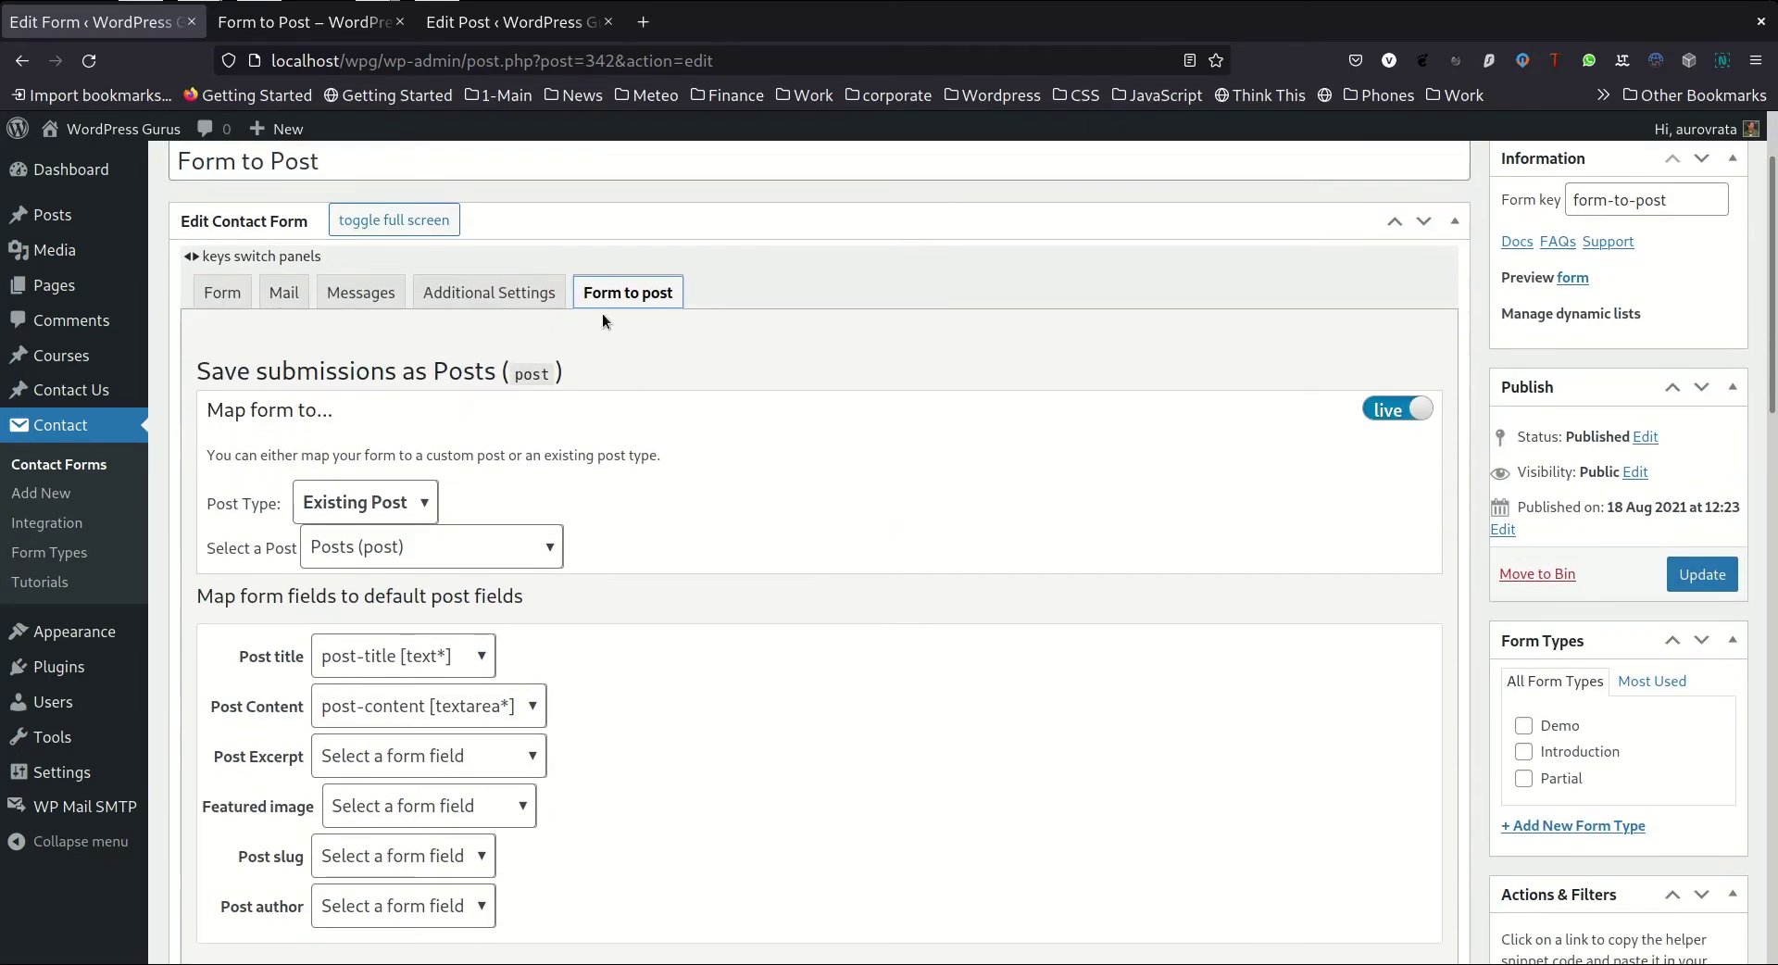
pyautogui.scroll(-4, 789, 446)
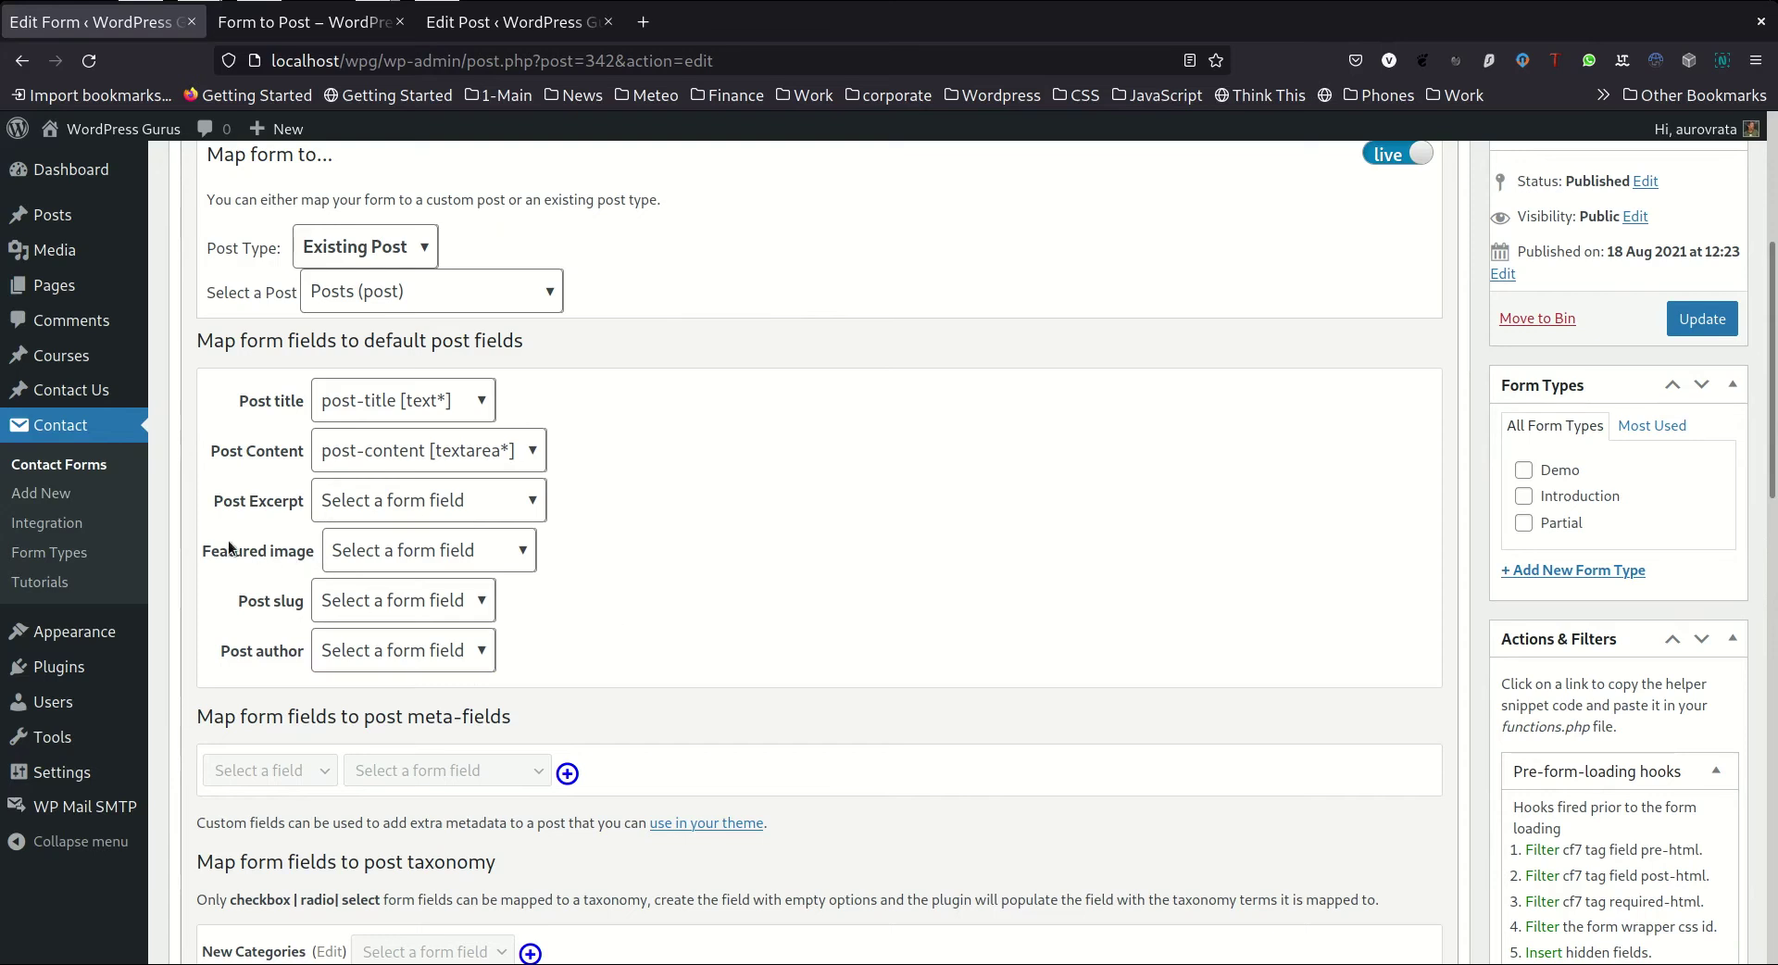
pyautogui.click(495, 559)
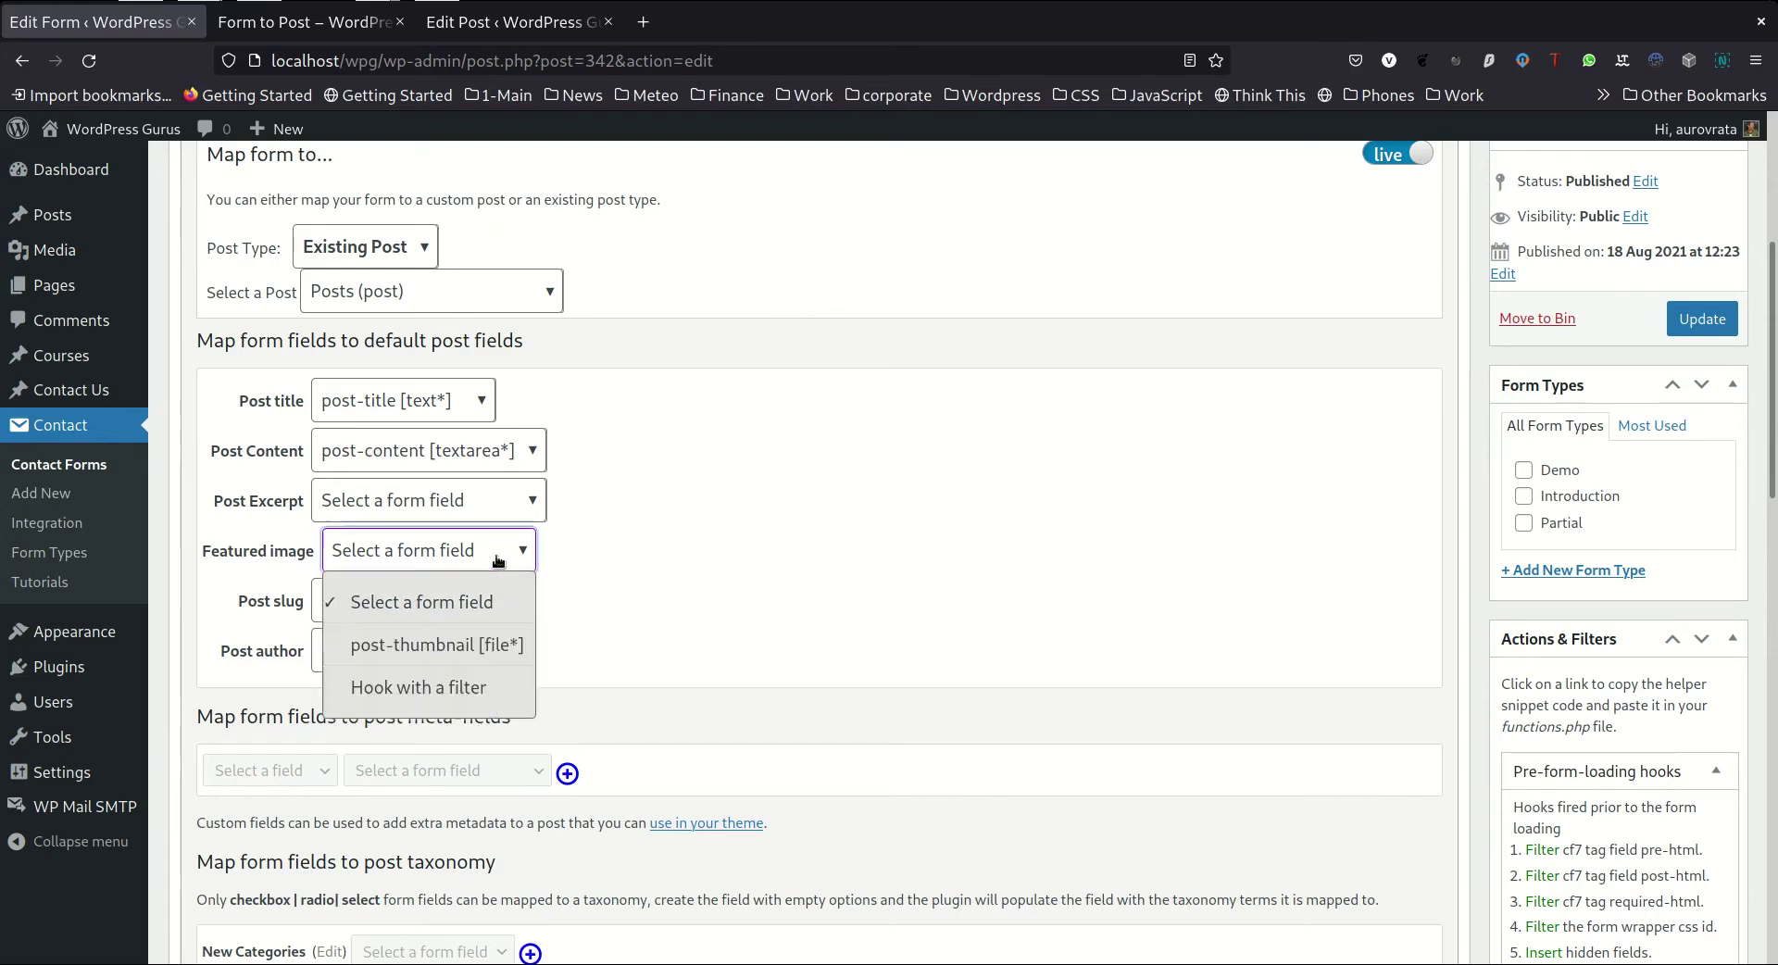
pyautogui.click(478, 651)
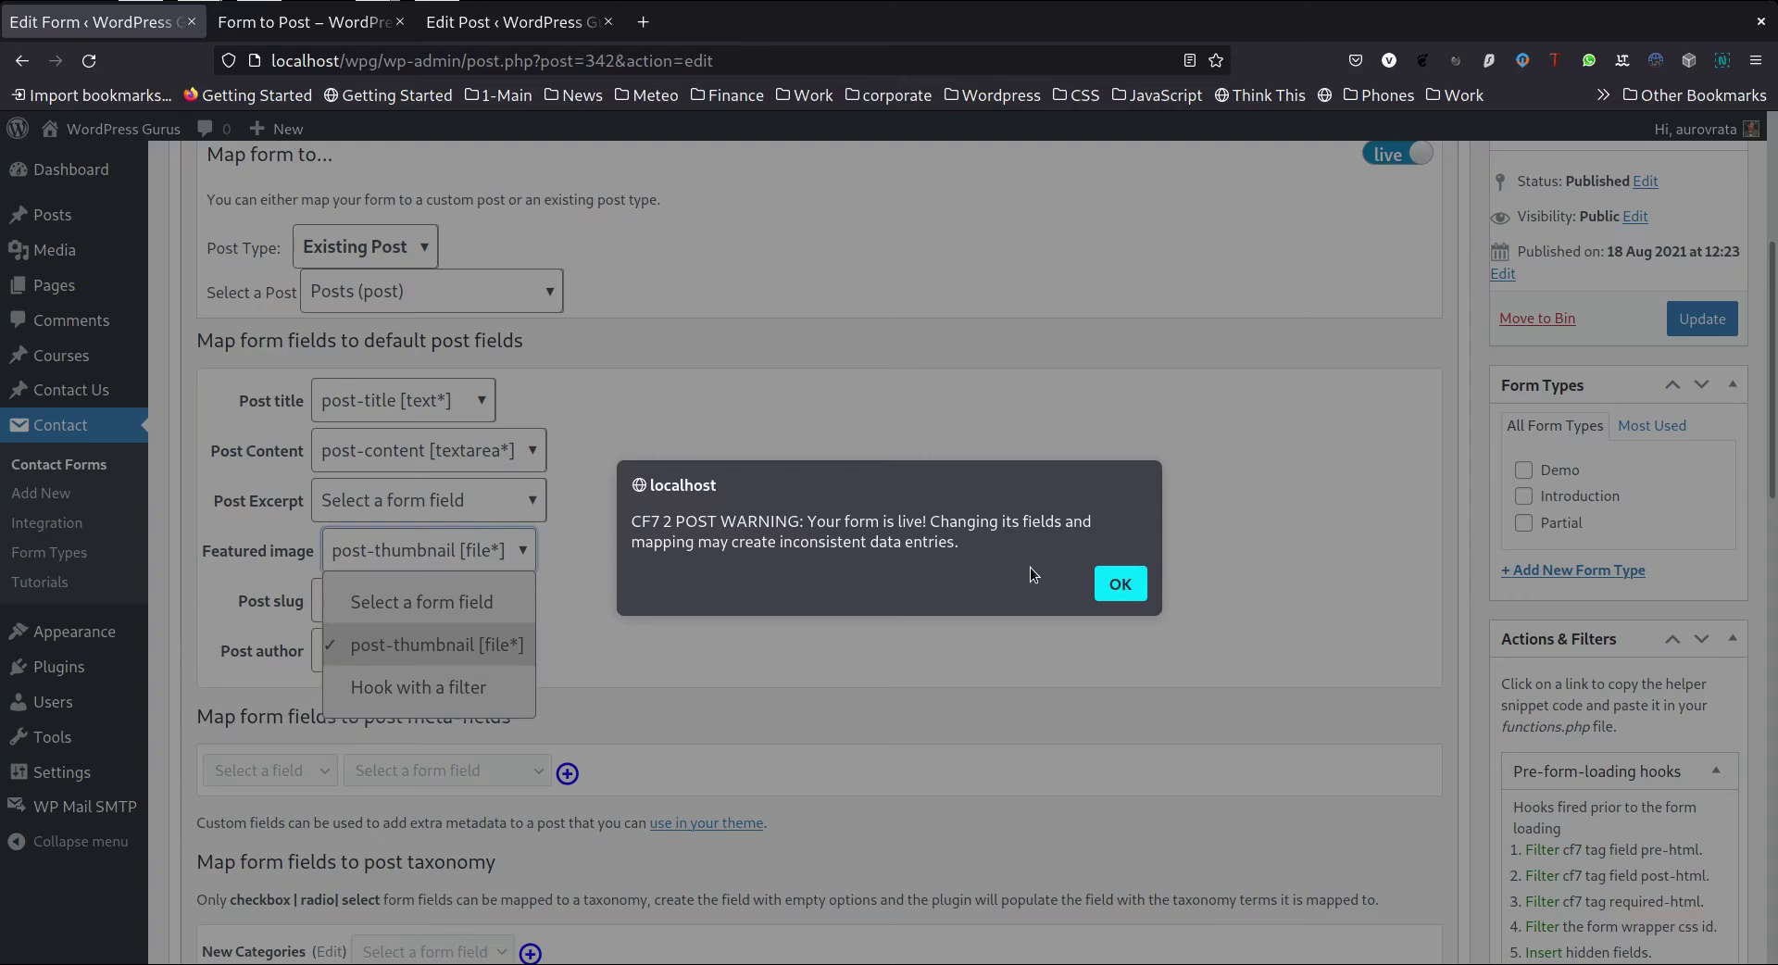
# Dismiss the warning, switch the mapping back to live and save the form.
pyautogui.click(1122, 587)
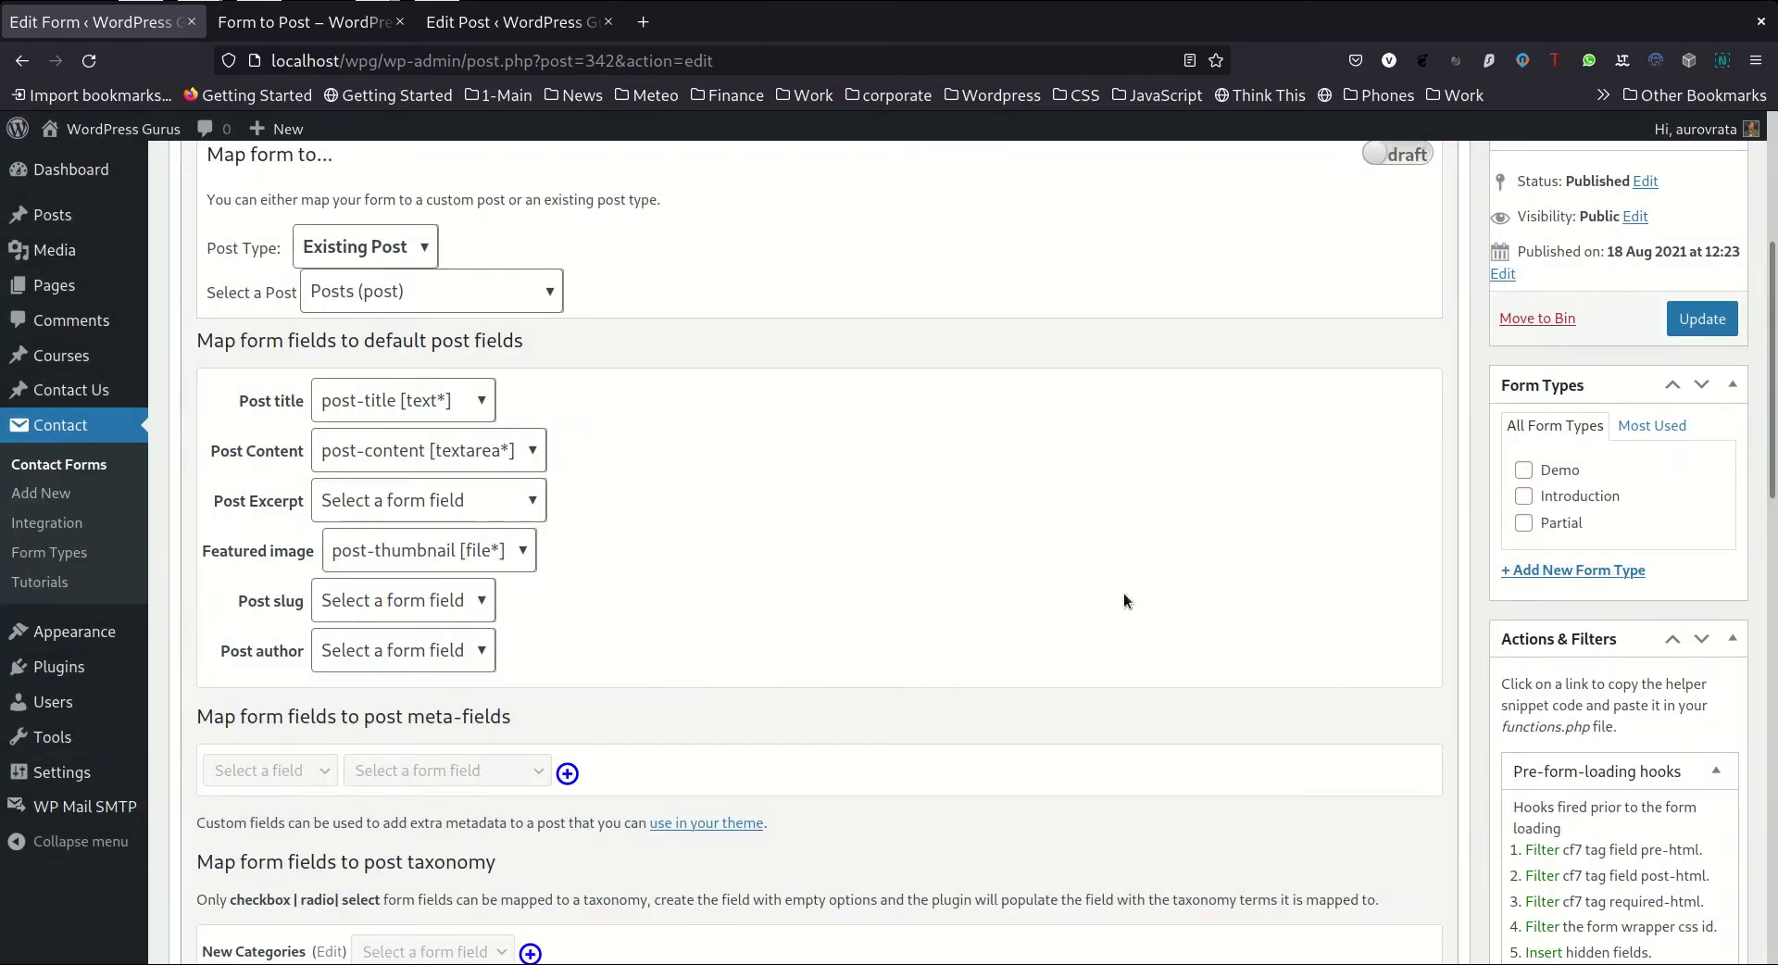
pyautogui.scroll(2, 1157, 547)
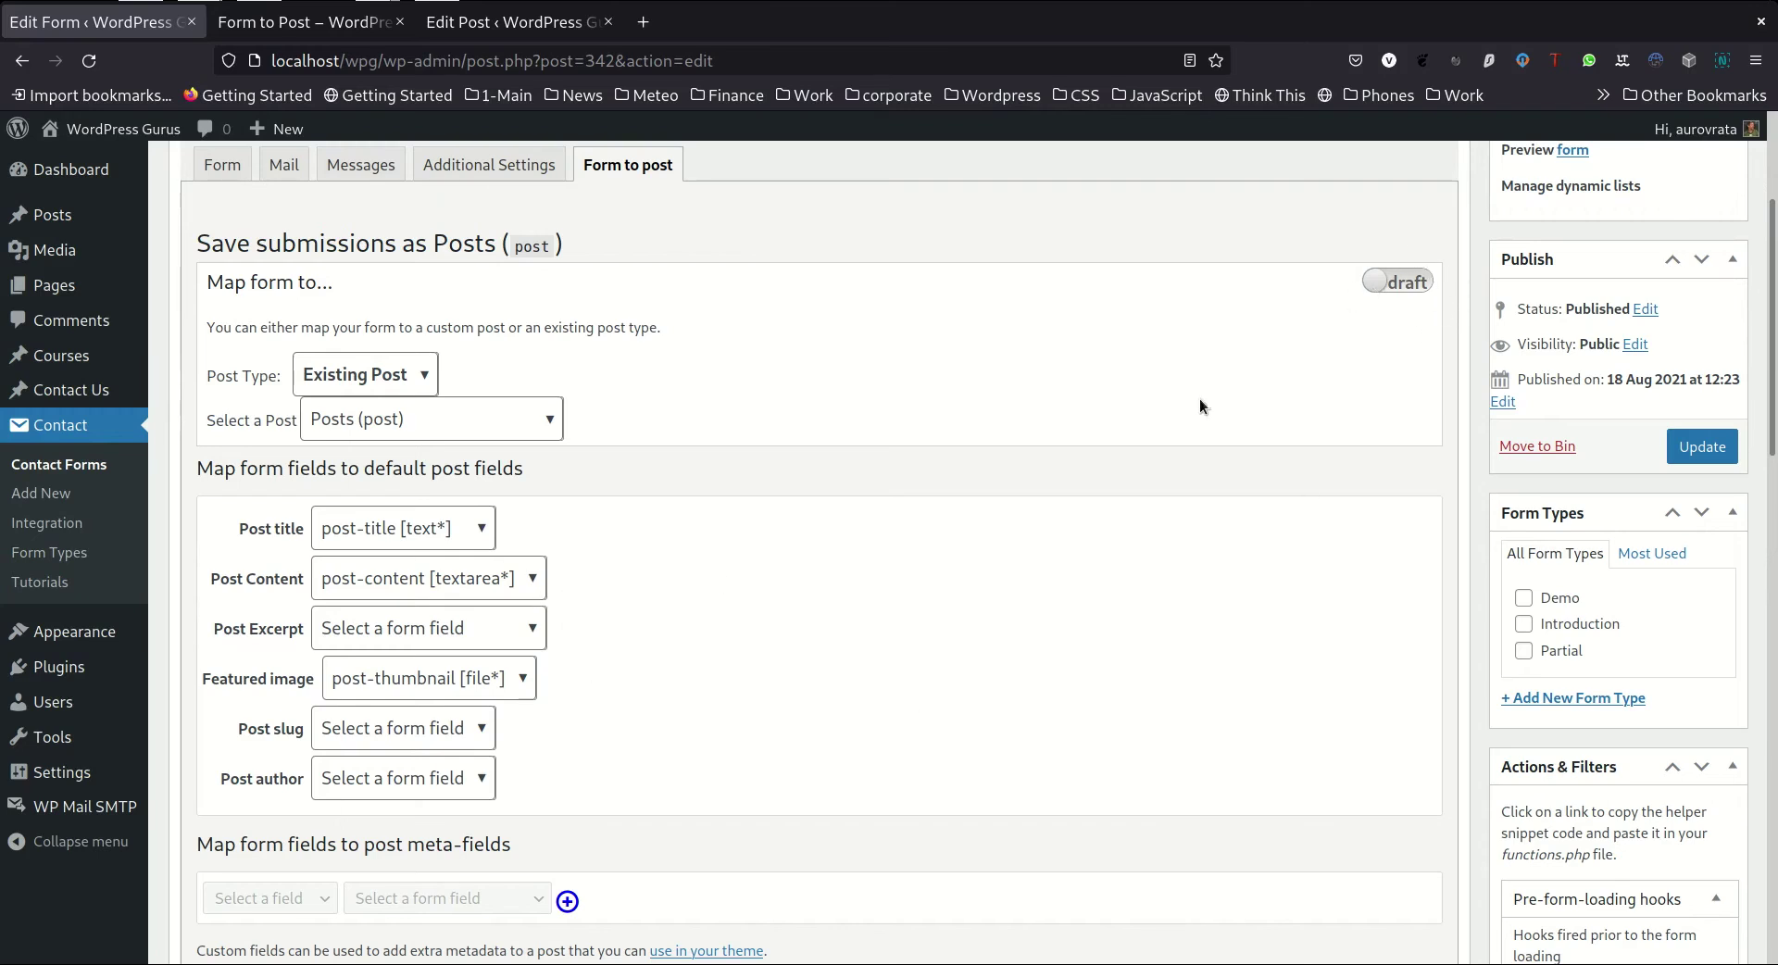
pyautogui.click(1426, 282)
pyautogui.click(1703, 448)
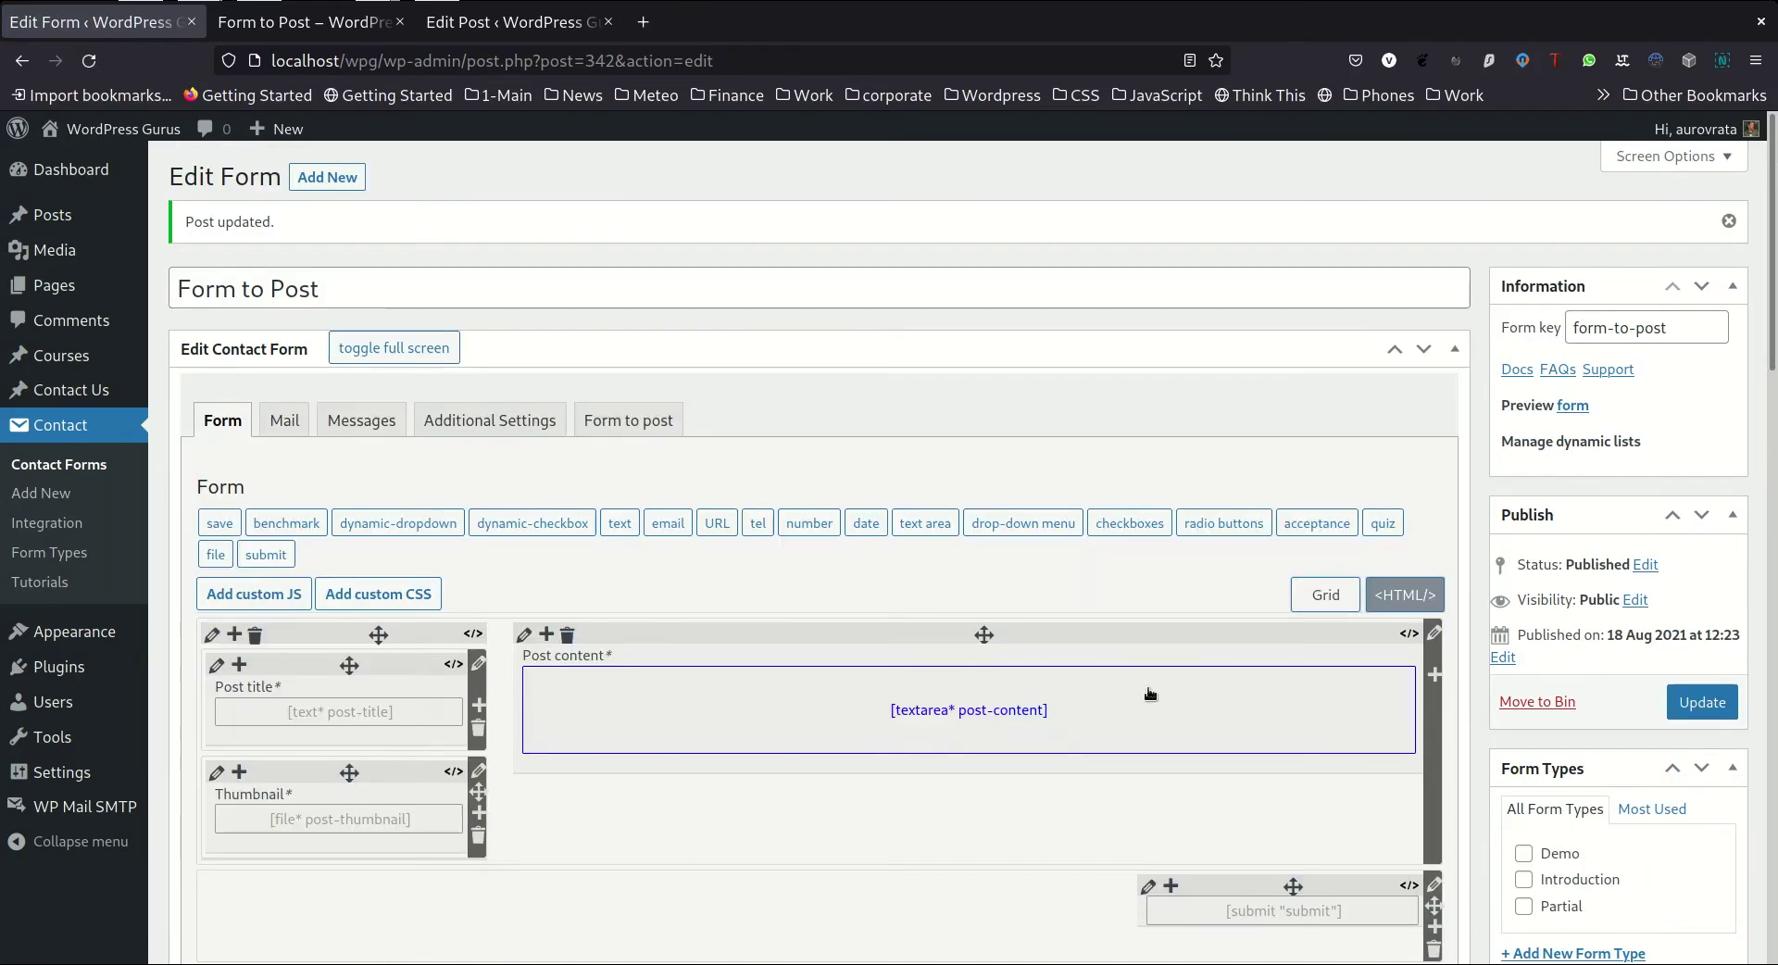
# Reopen the Form to post mapping to check the title, content and featured image sources.
pyautogui.click(652, 423)
pyautogui.scroll(-2, 1197, 669)
pyautogui.scroll(-3, 1197, 661)
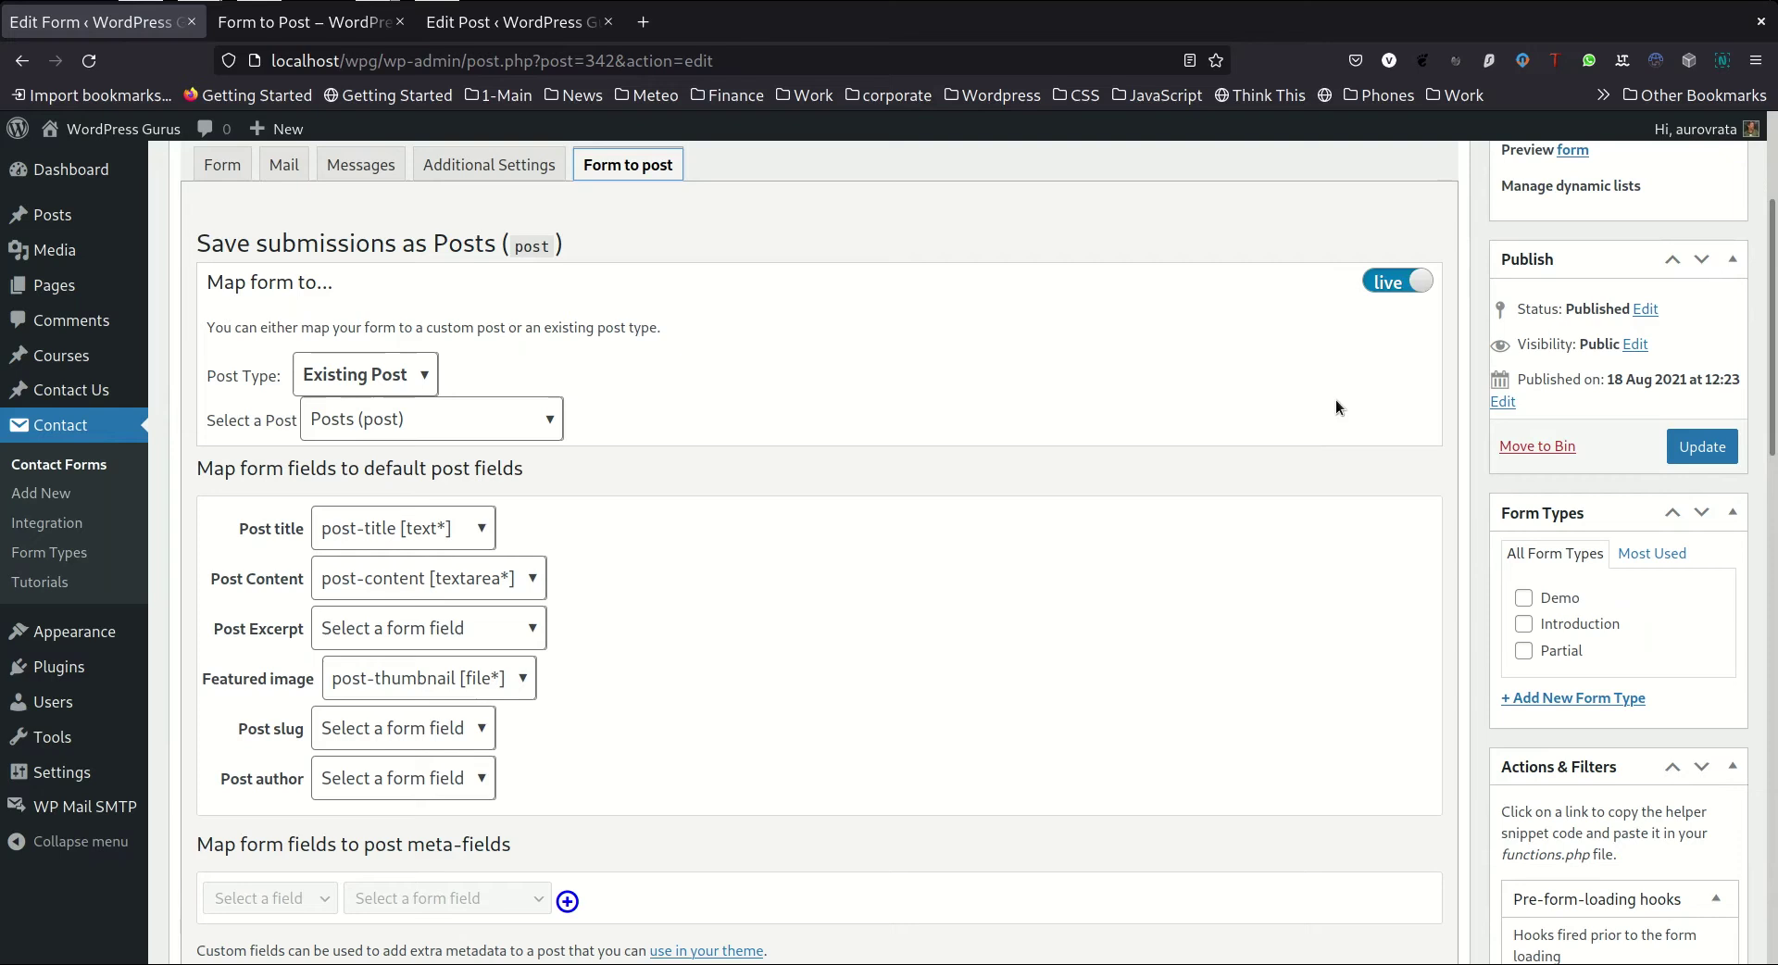
pyautogui.scroll(2, 1249, 638)
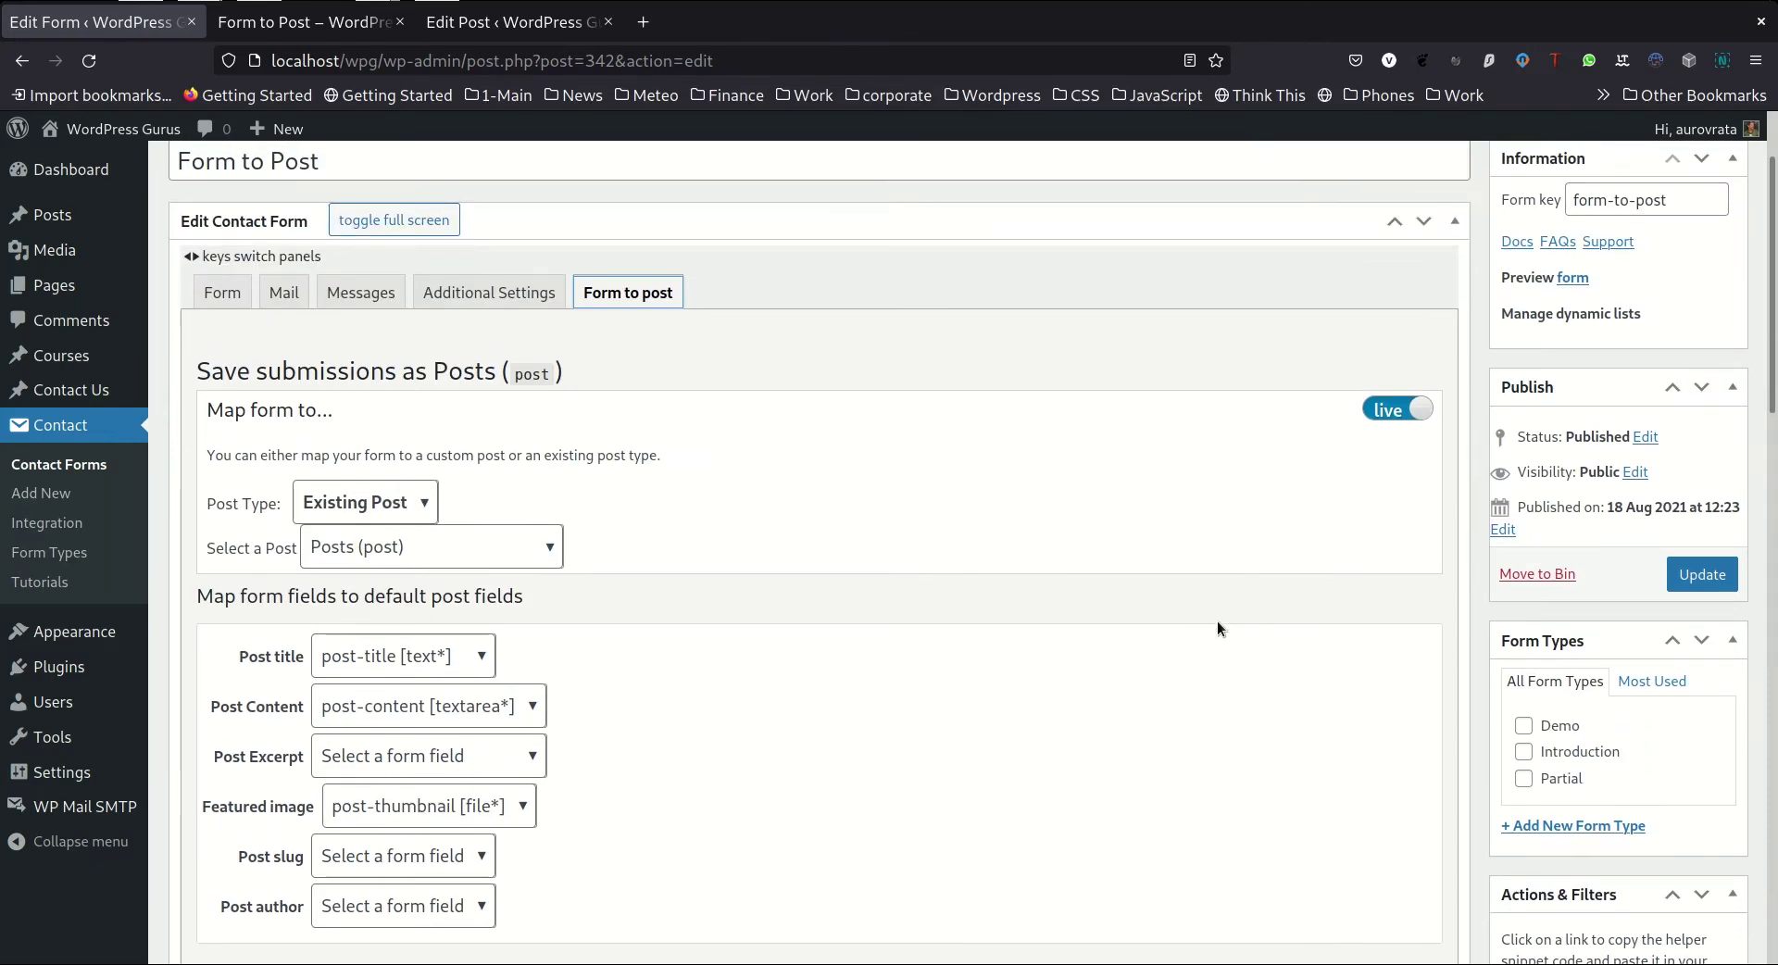
# Reload the form's front-end preview and bring up the context menu beside the Thumbnail field.
pyautogui.click(326, 31)
pyautogui.click(89, 60)
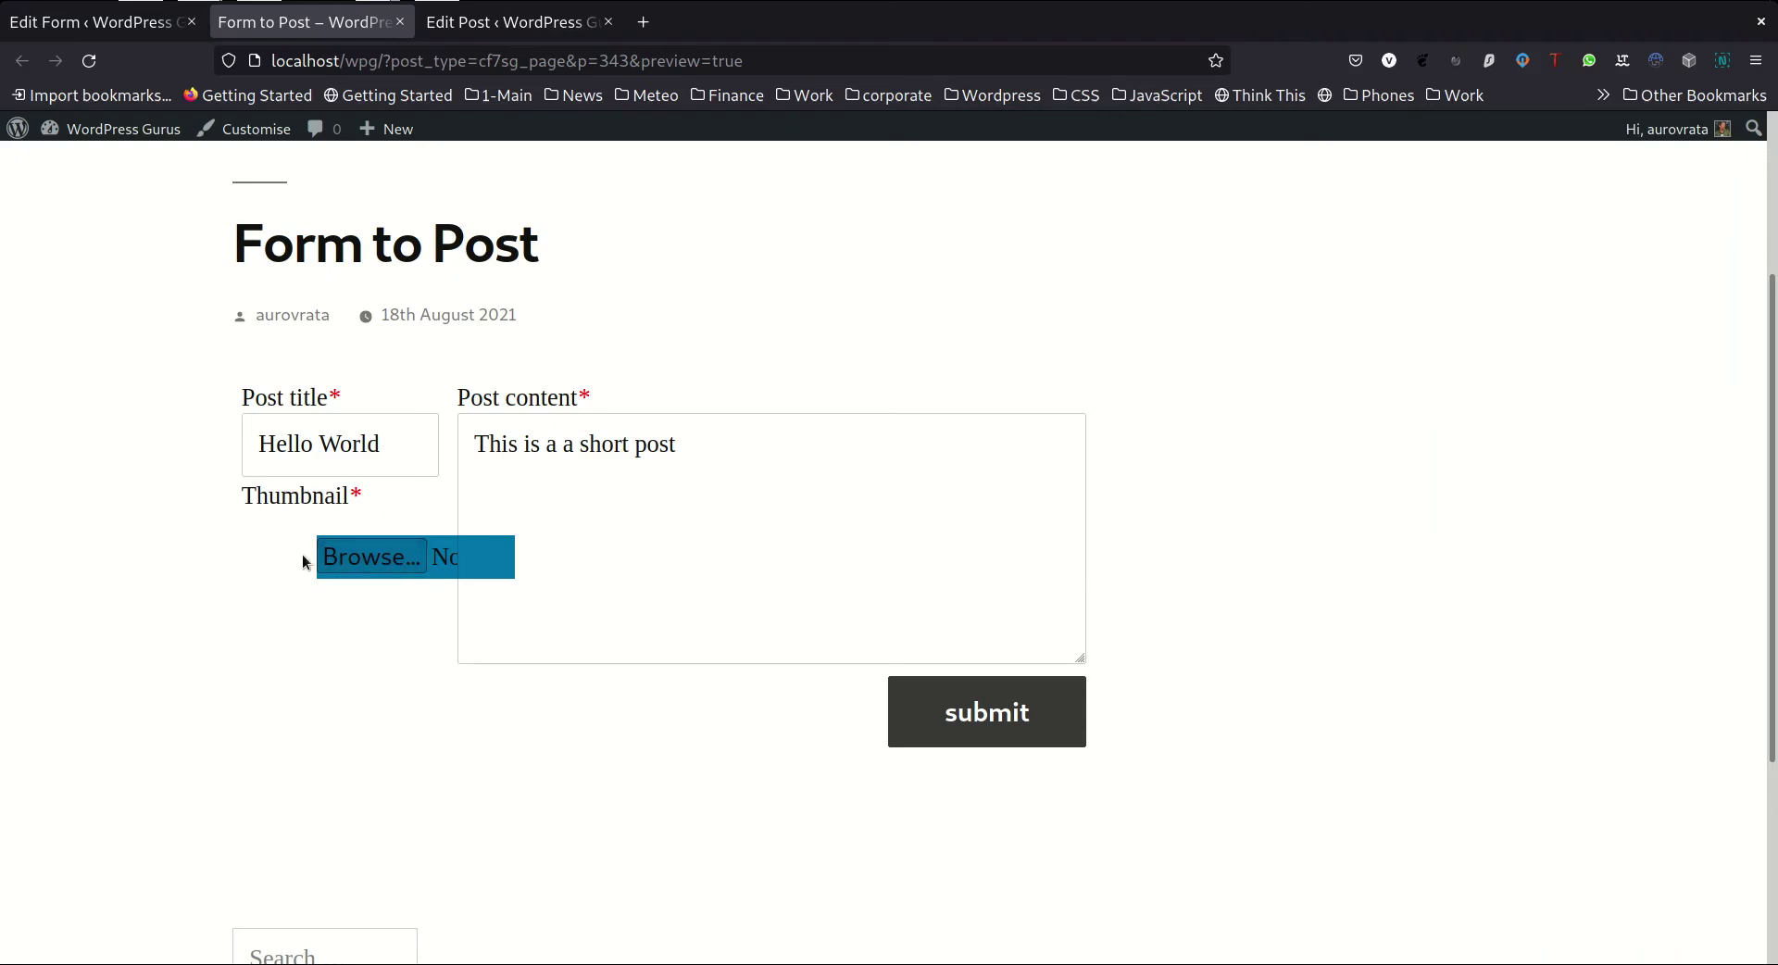
pyautogui.rightClick(356, 562)
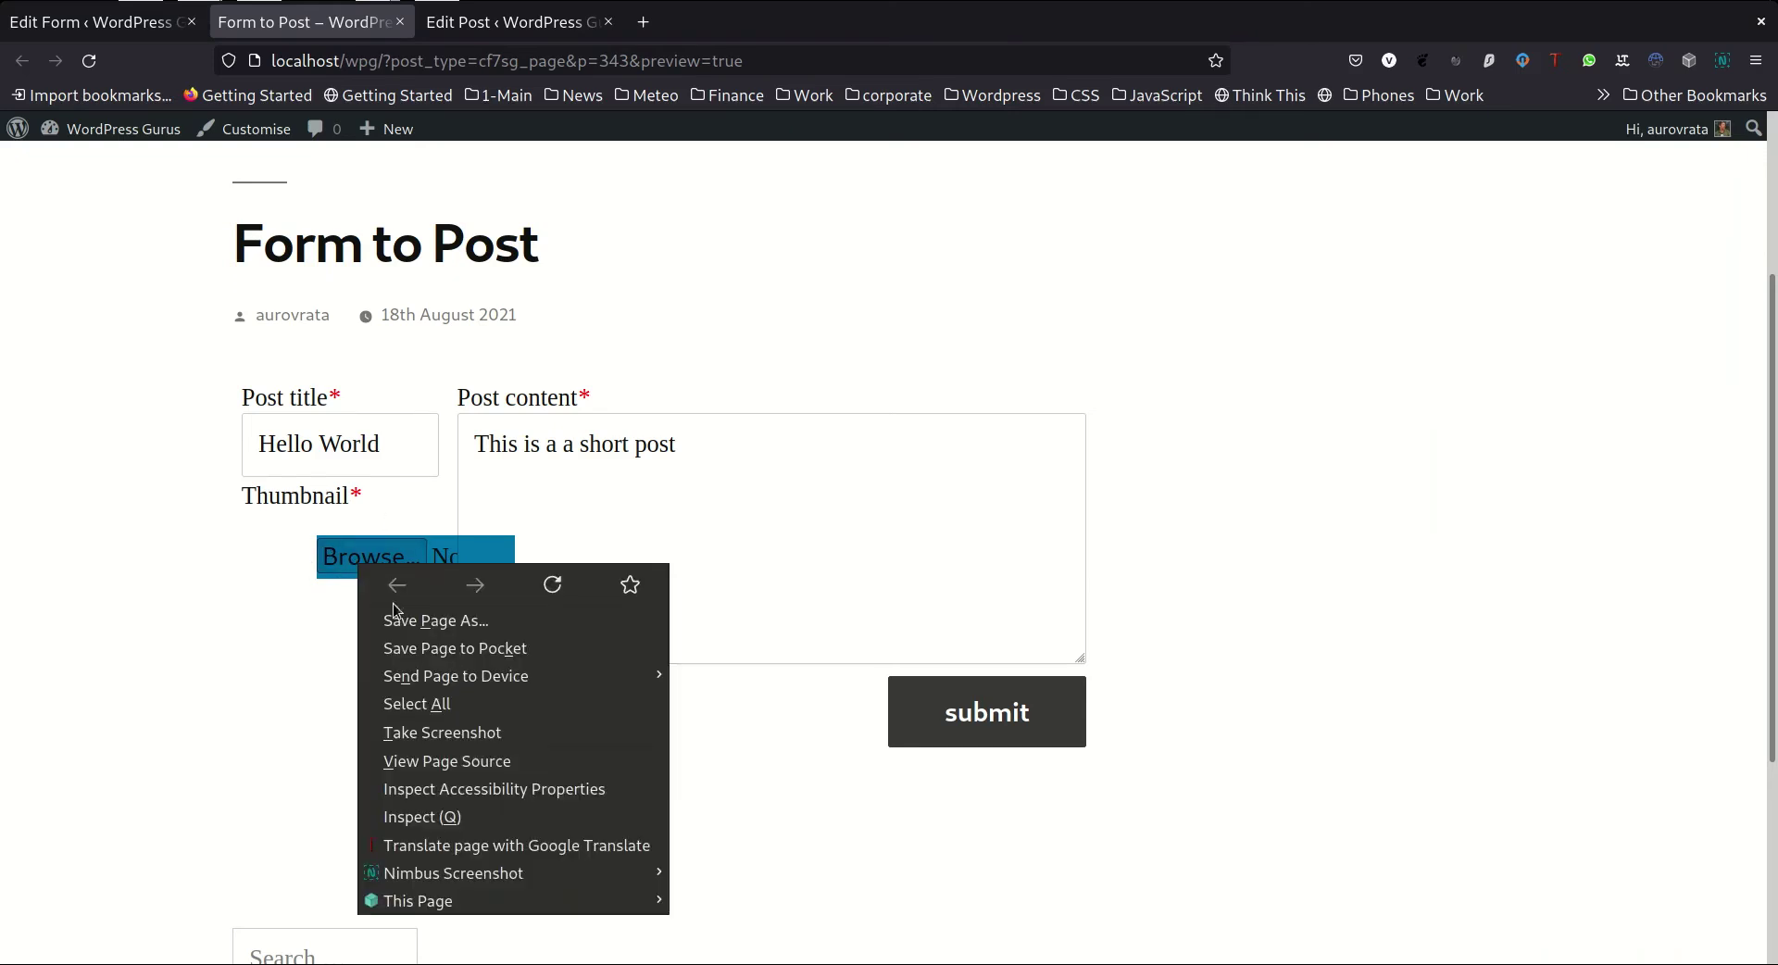
# Inspect the Thumbnail upload field's markup in Developer Tools and select its wrapper.
pyautogui.click(427, 824)
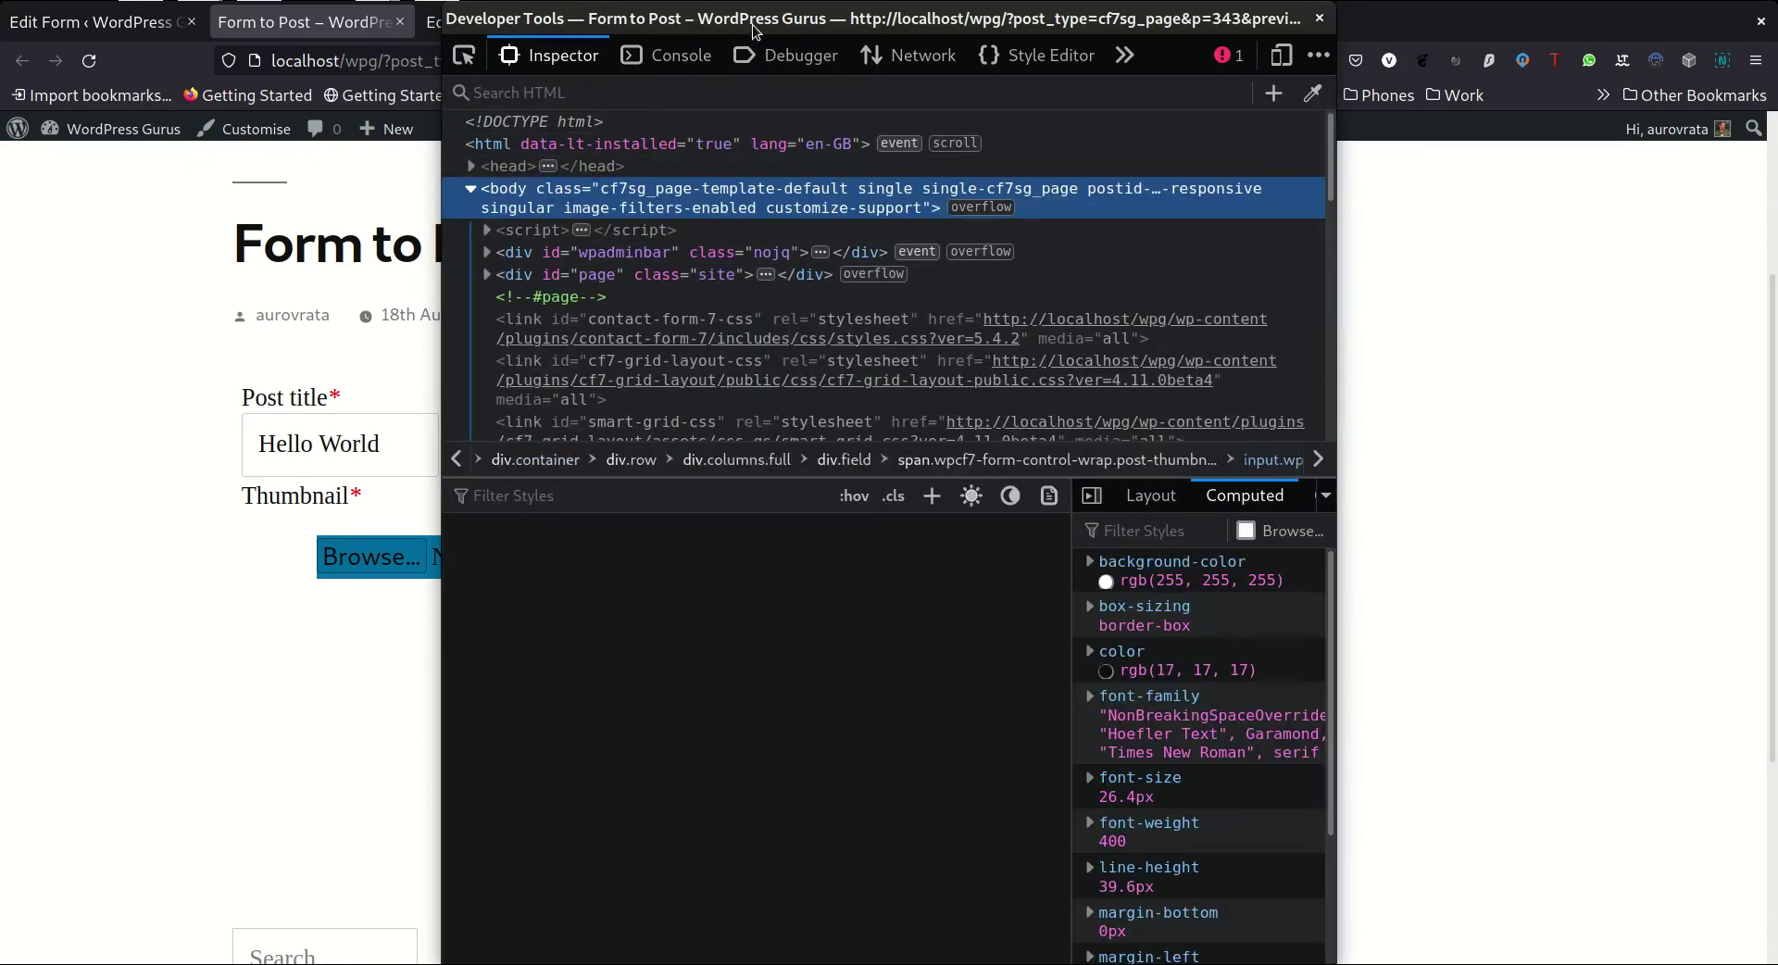
pyautogui.moveTo(753, 17); pyautogui.dragTo(1165, 17)
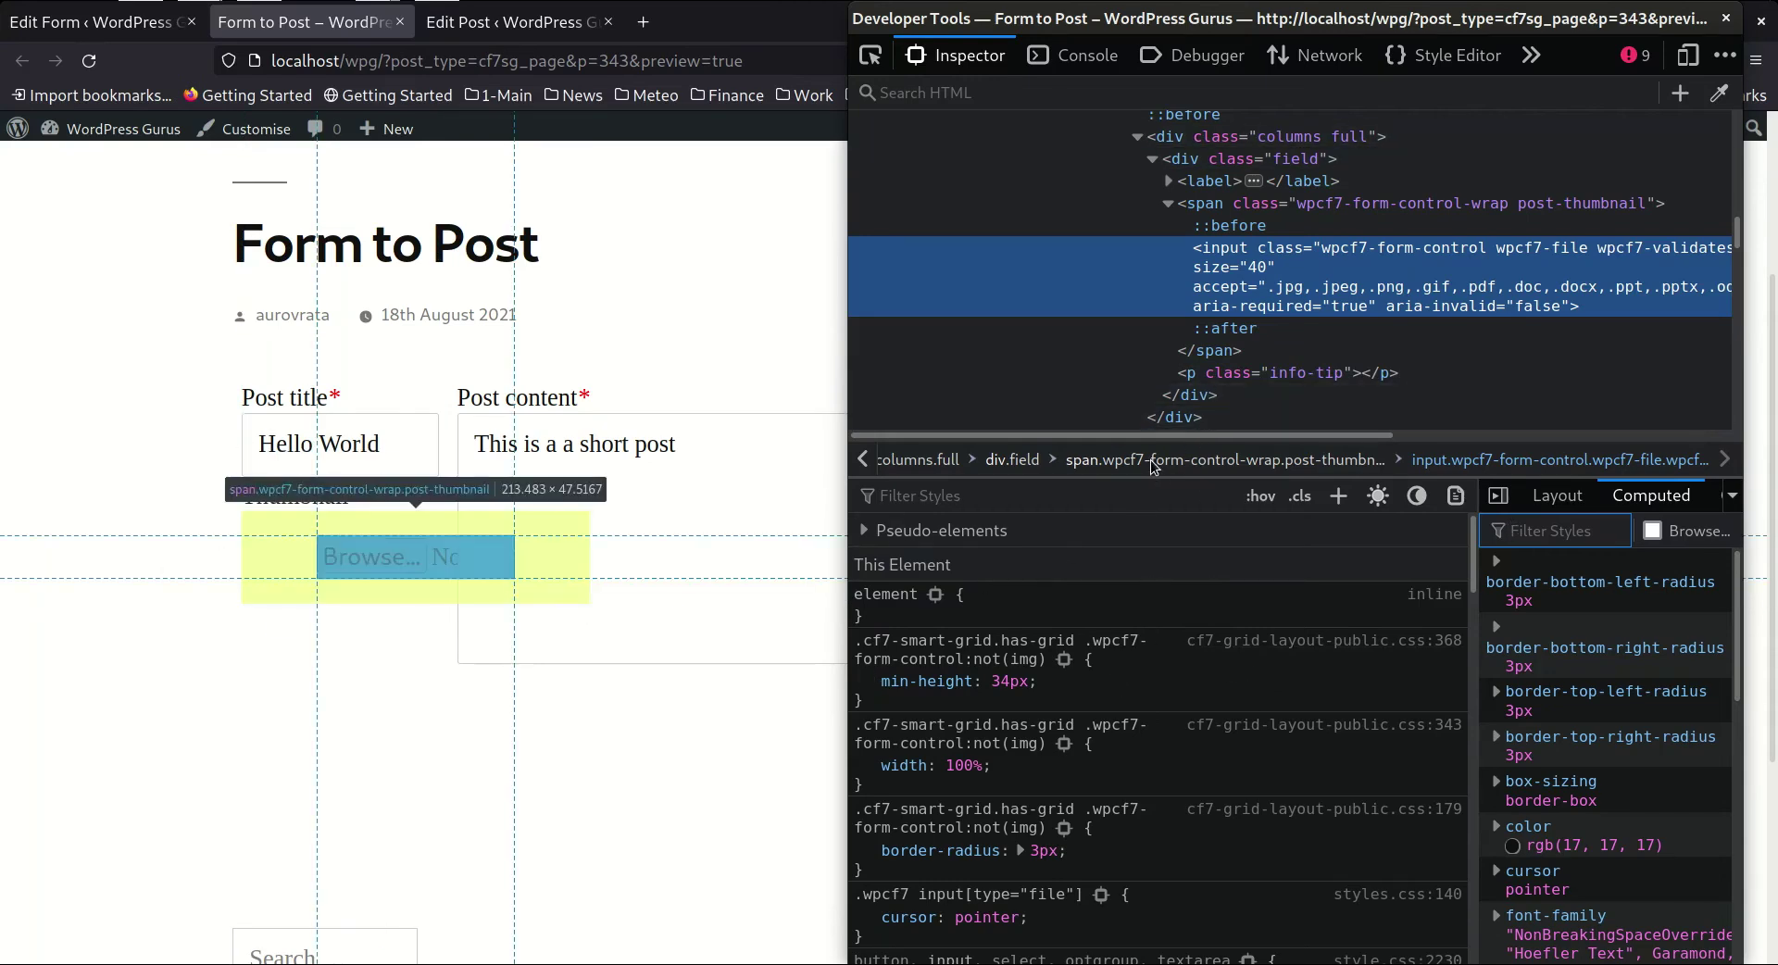
pyautogui.scroll(-2, 1124, 665)
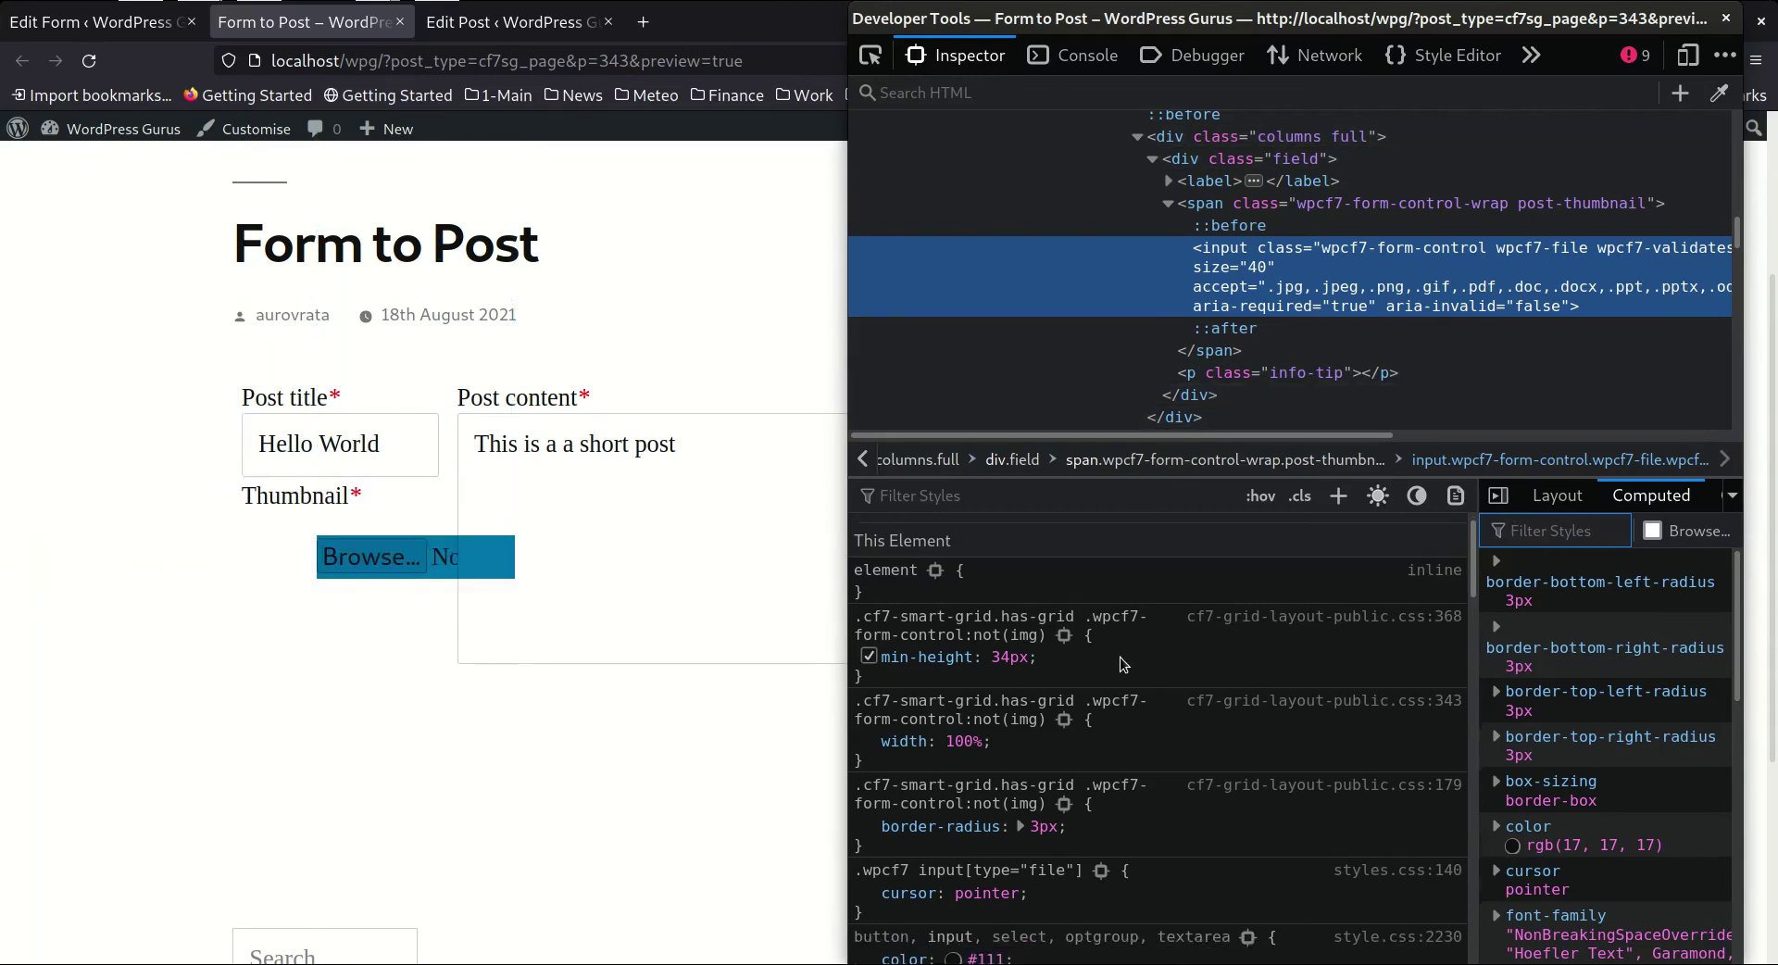
pyautogui.scroll(-4, 1122, 659)
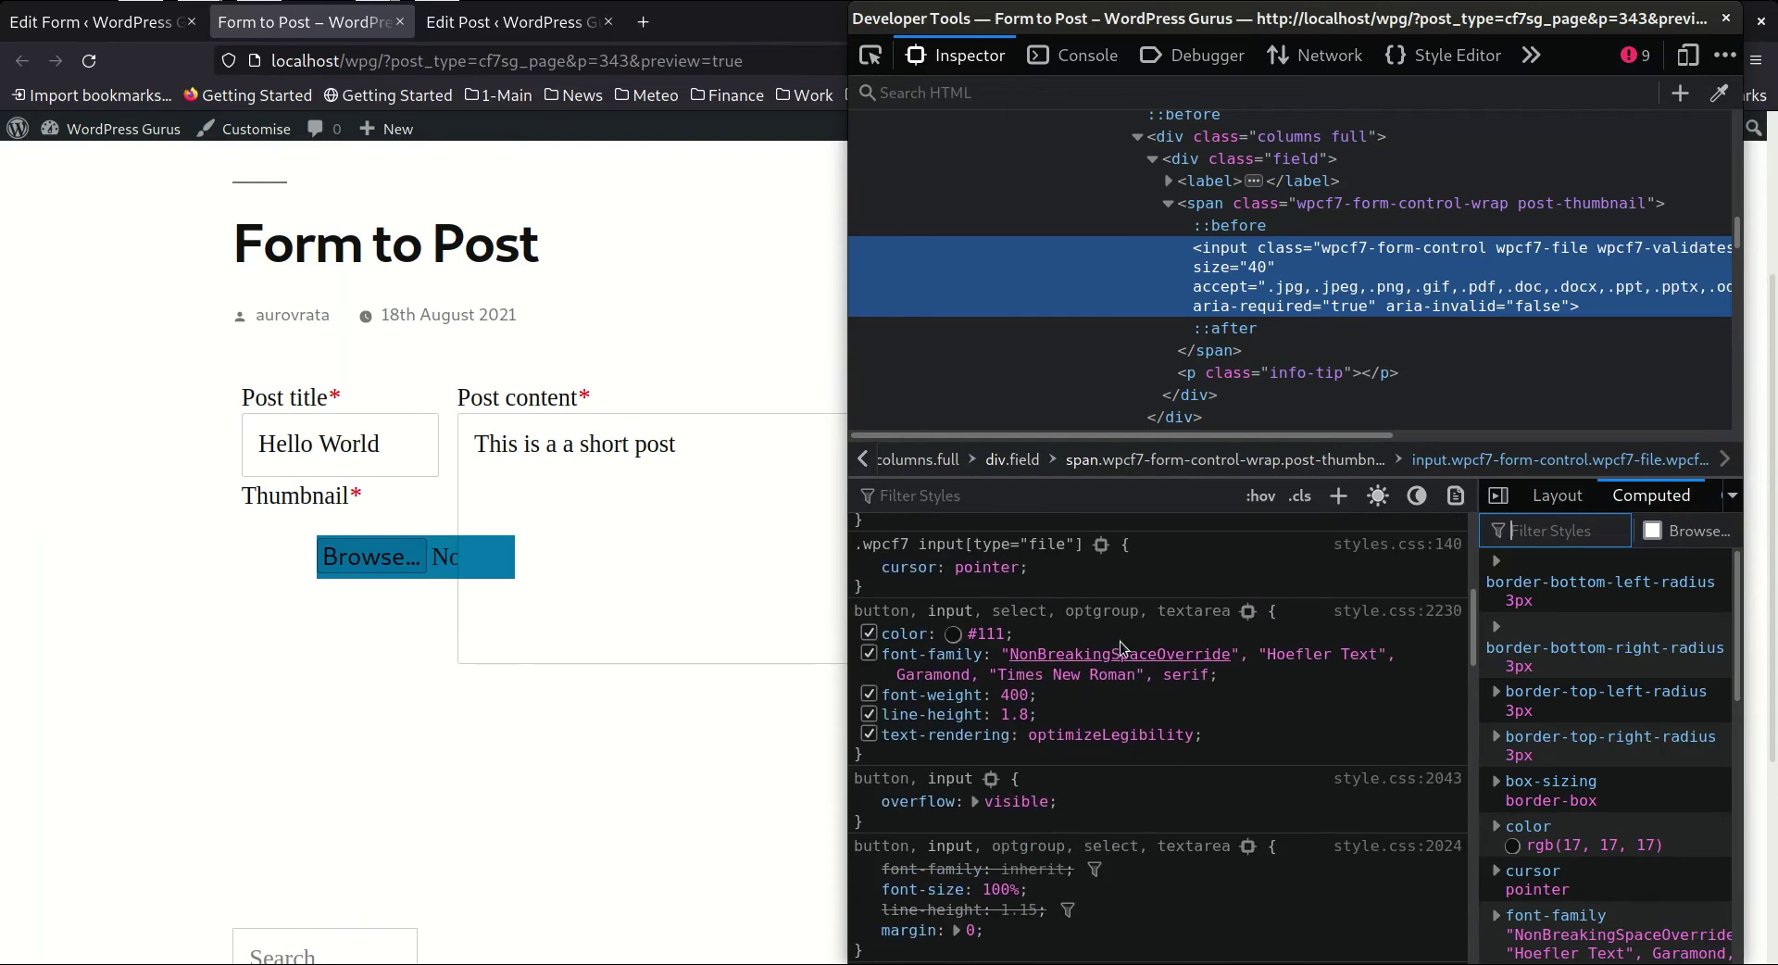
pyautogui.scroll(6, 1120, 648)
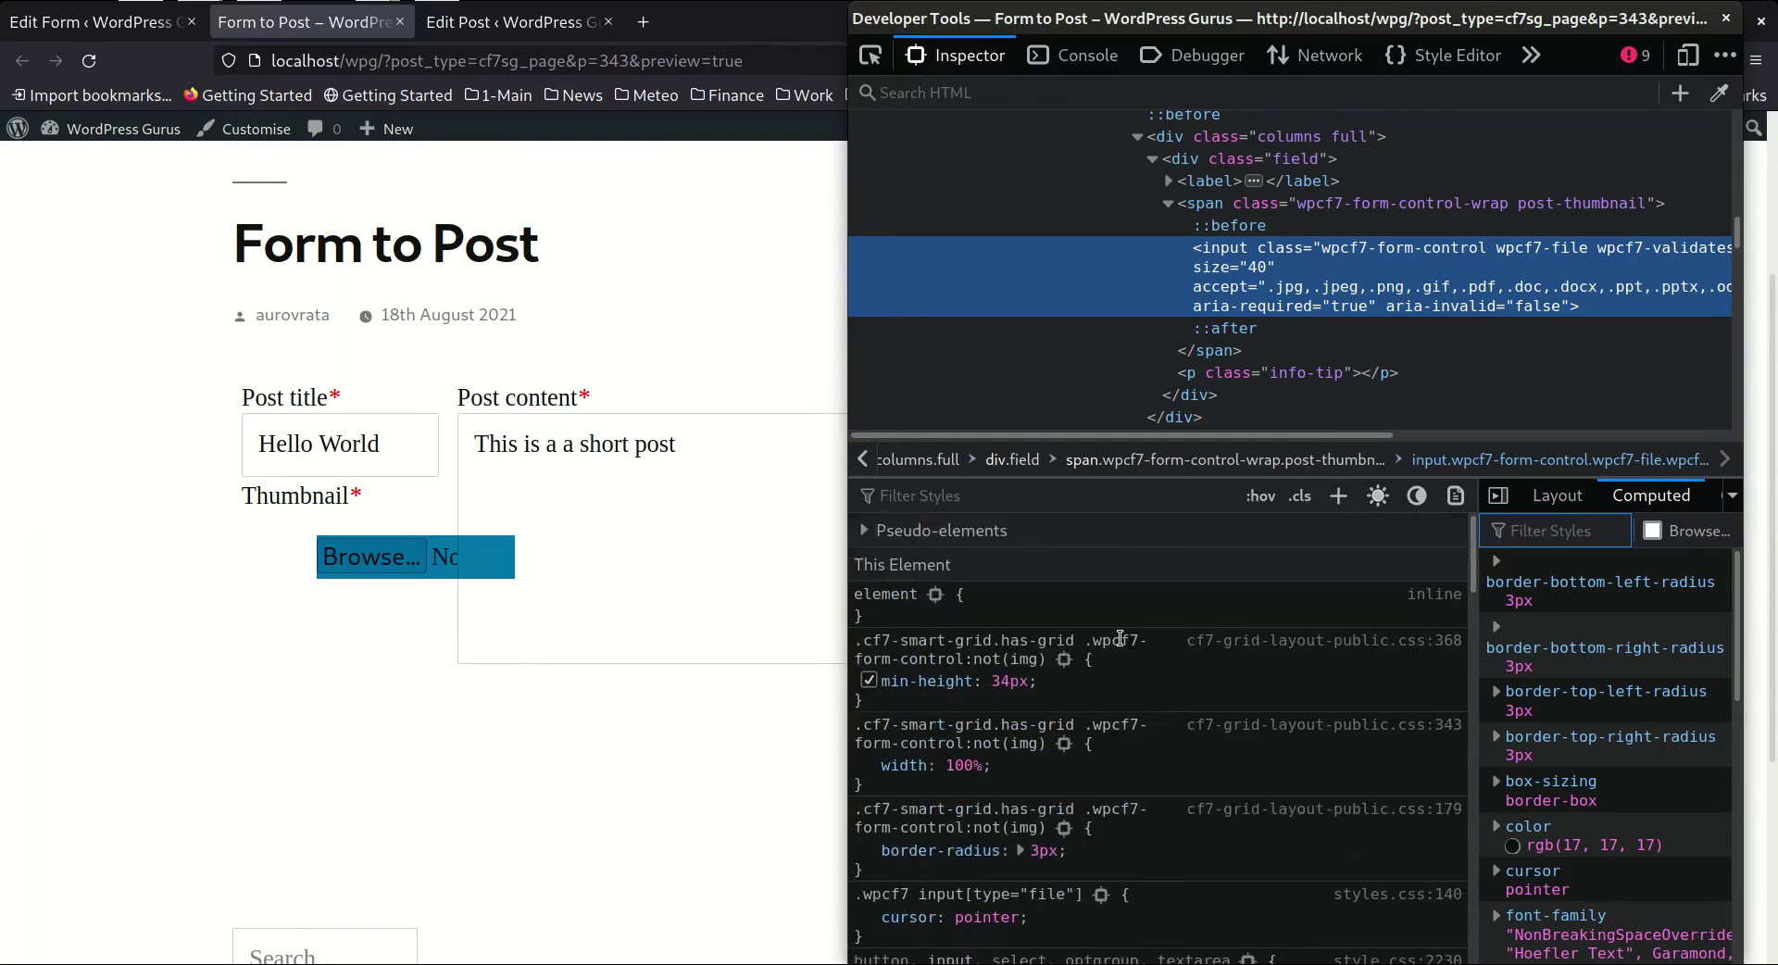
pyautogui.click(1217, 205)
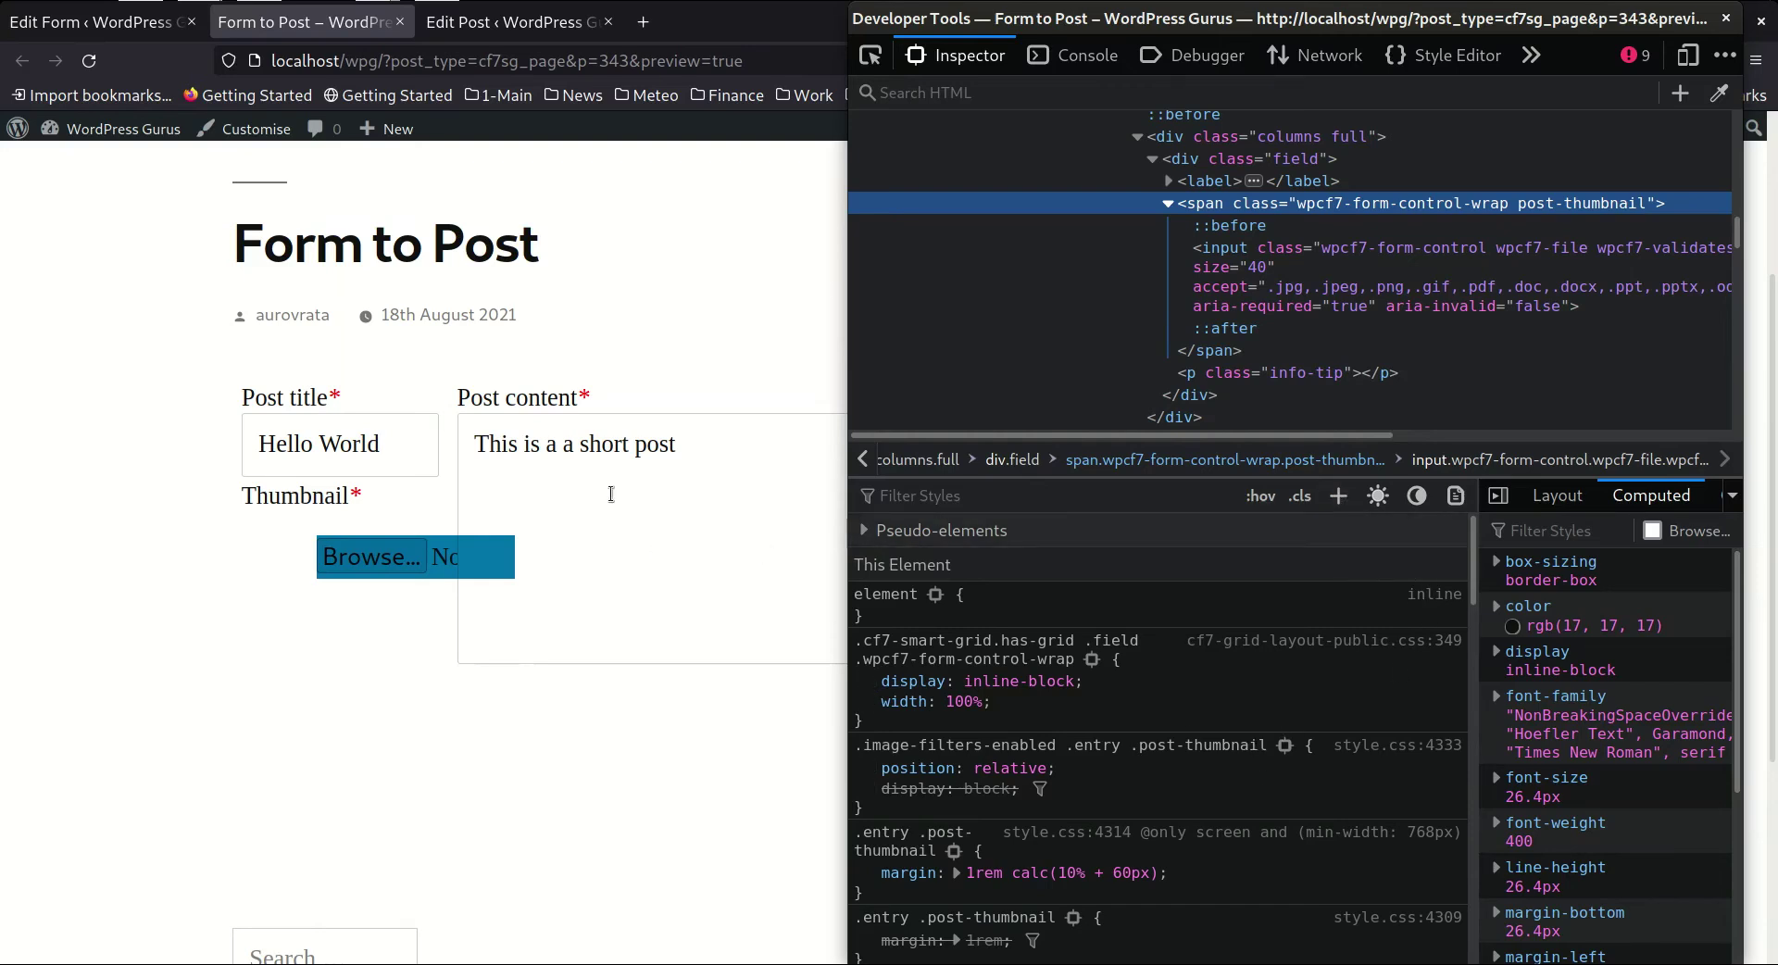
pyautogui.scroll(3, 1116, 250)
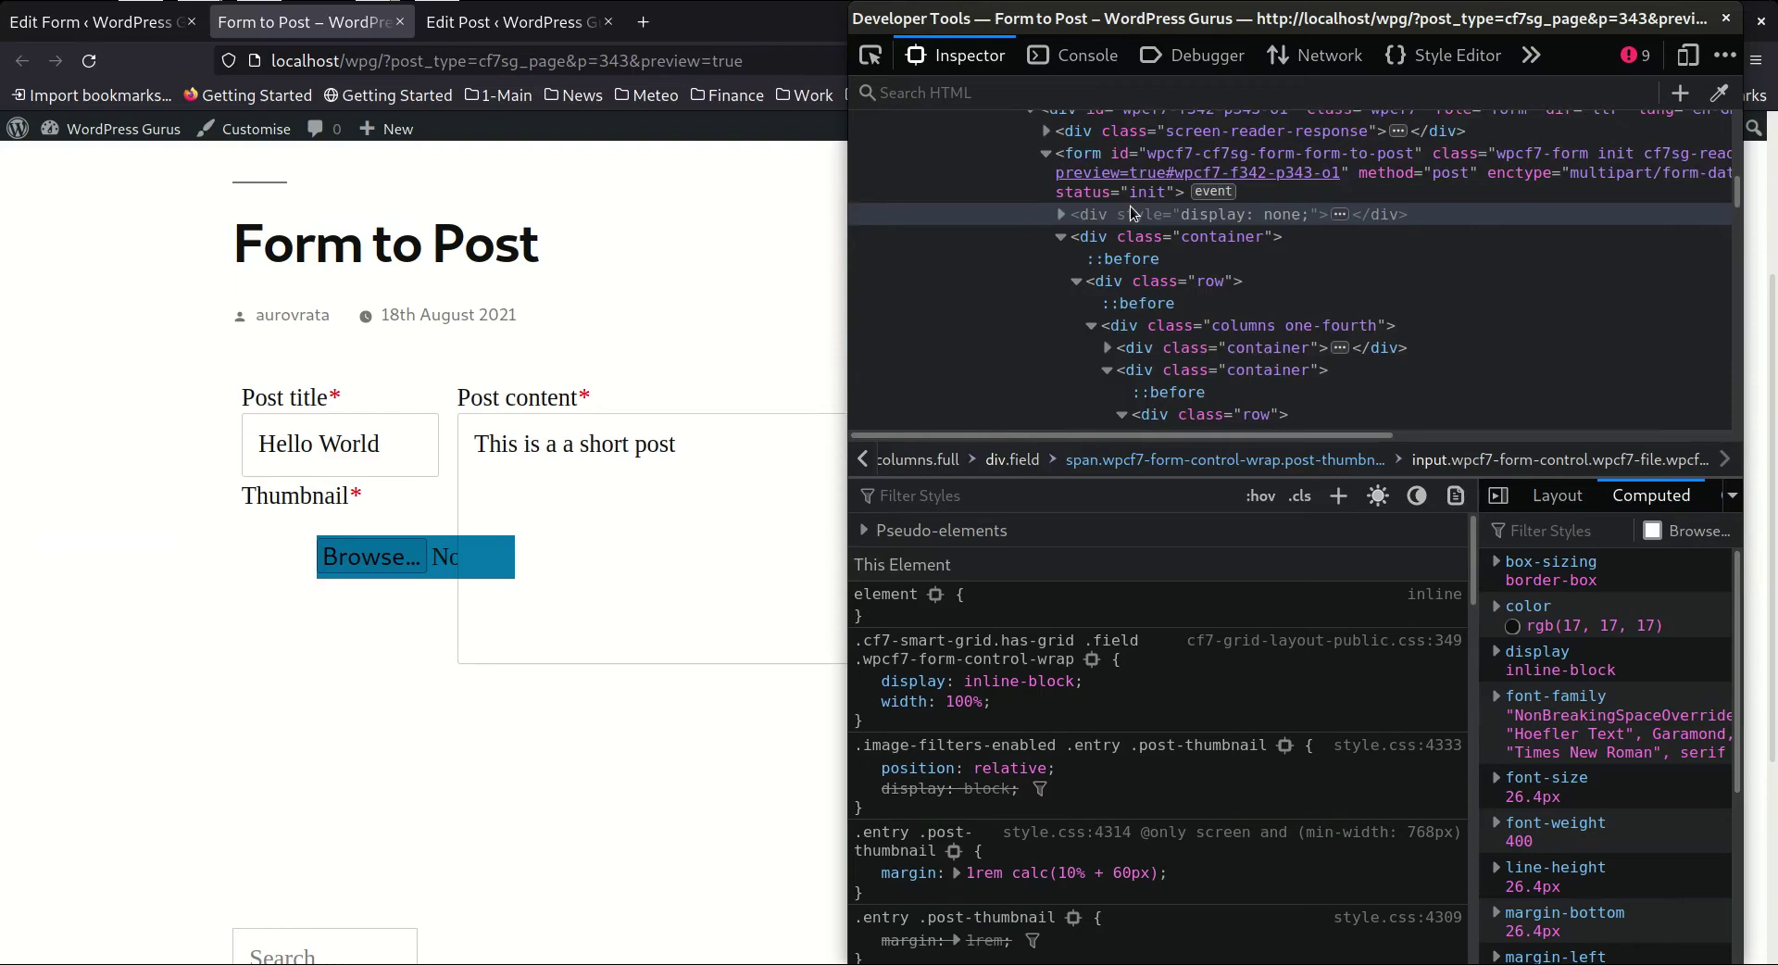
pyautogui.scroll(2, 1139, 283)
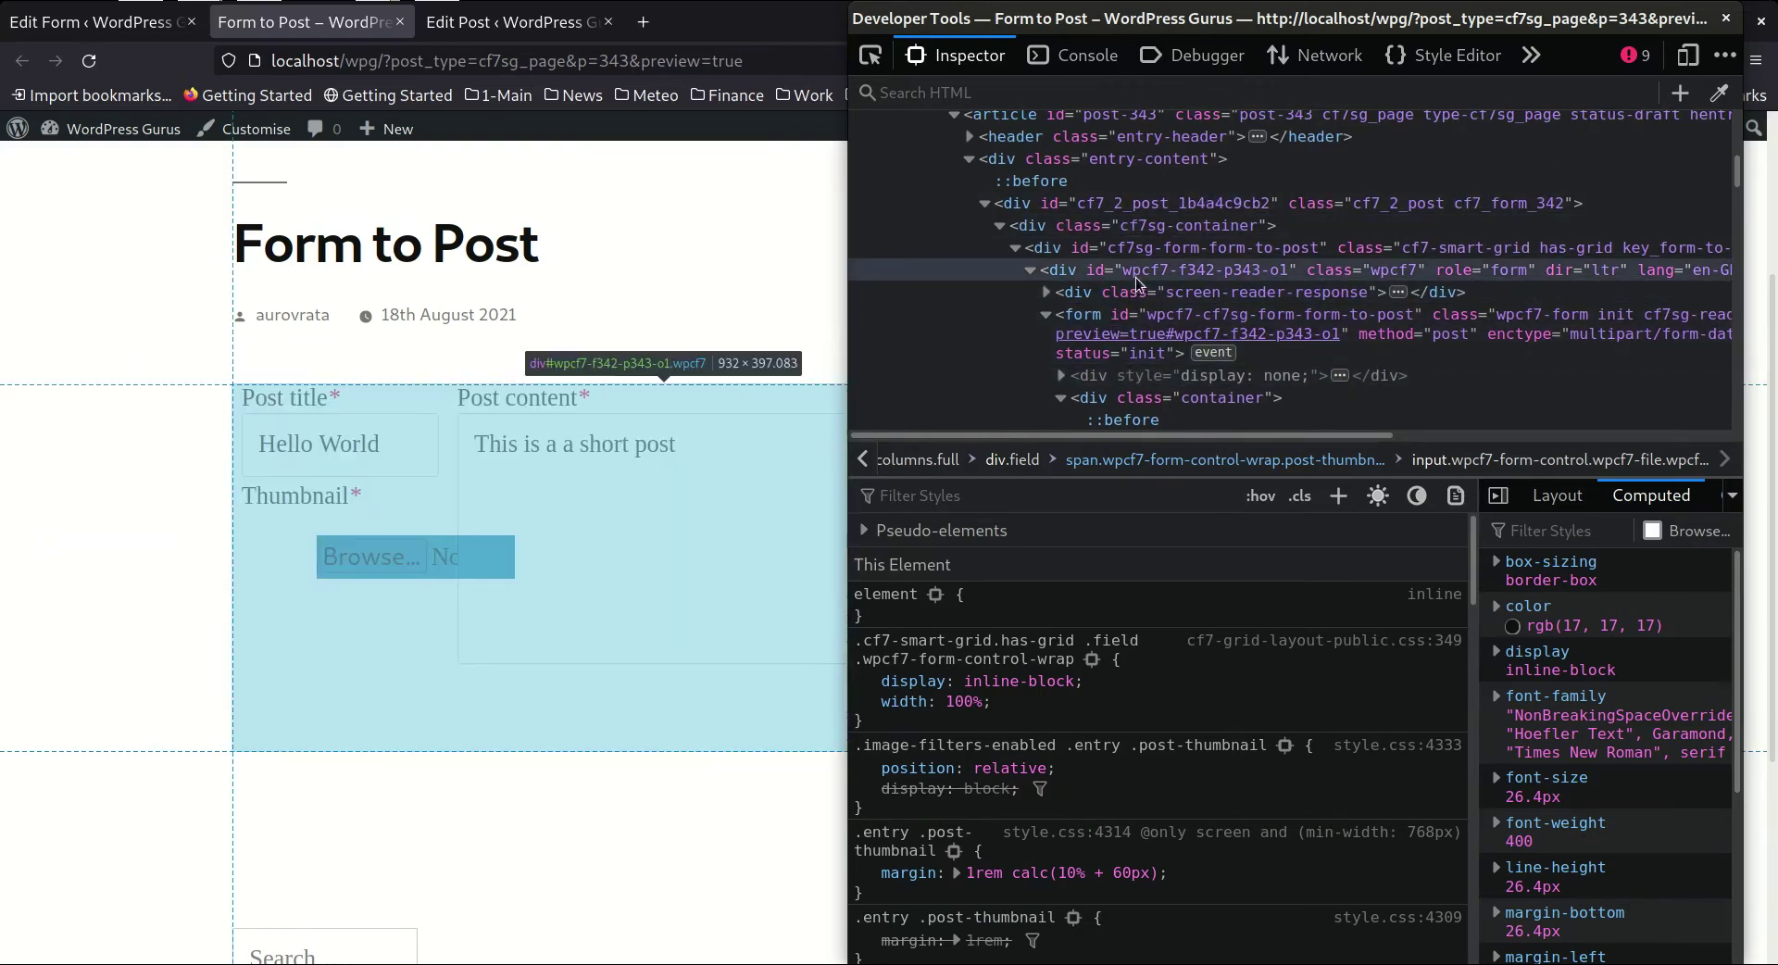
# Take the cf7-smart-grid class from the form container and create a '.cf7-smart-grid .post-thumbnail' rule.
pyautogui.click(1338, 252)
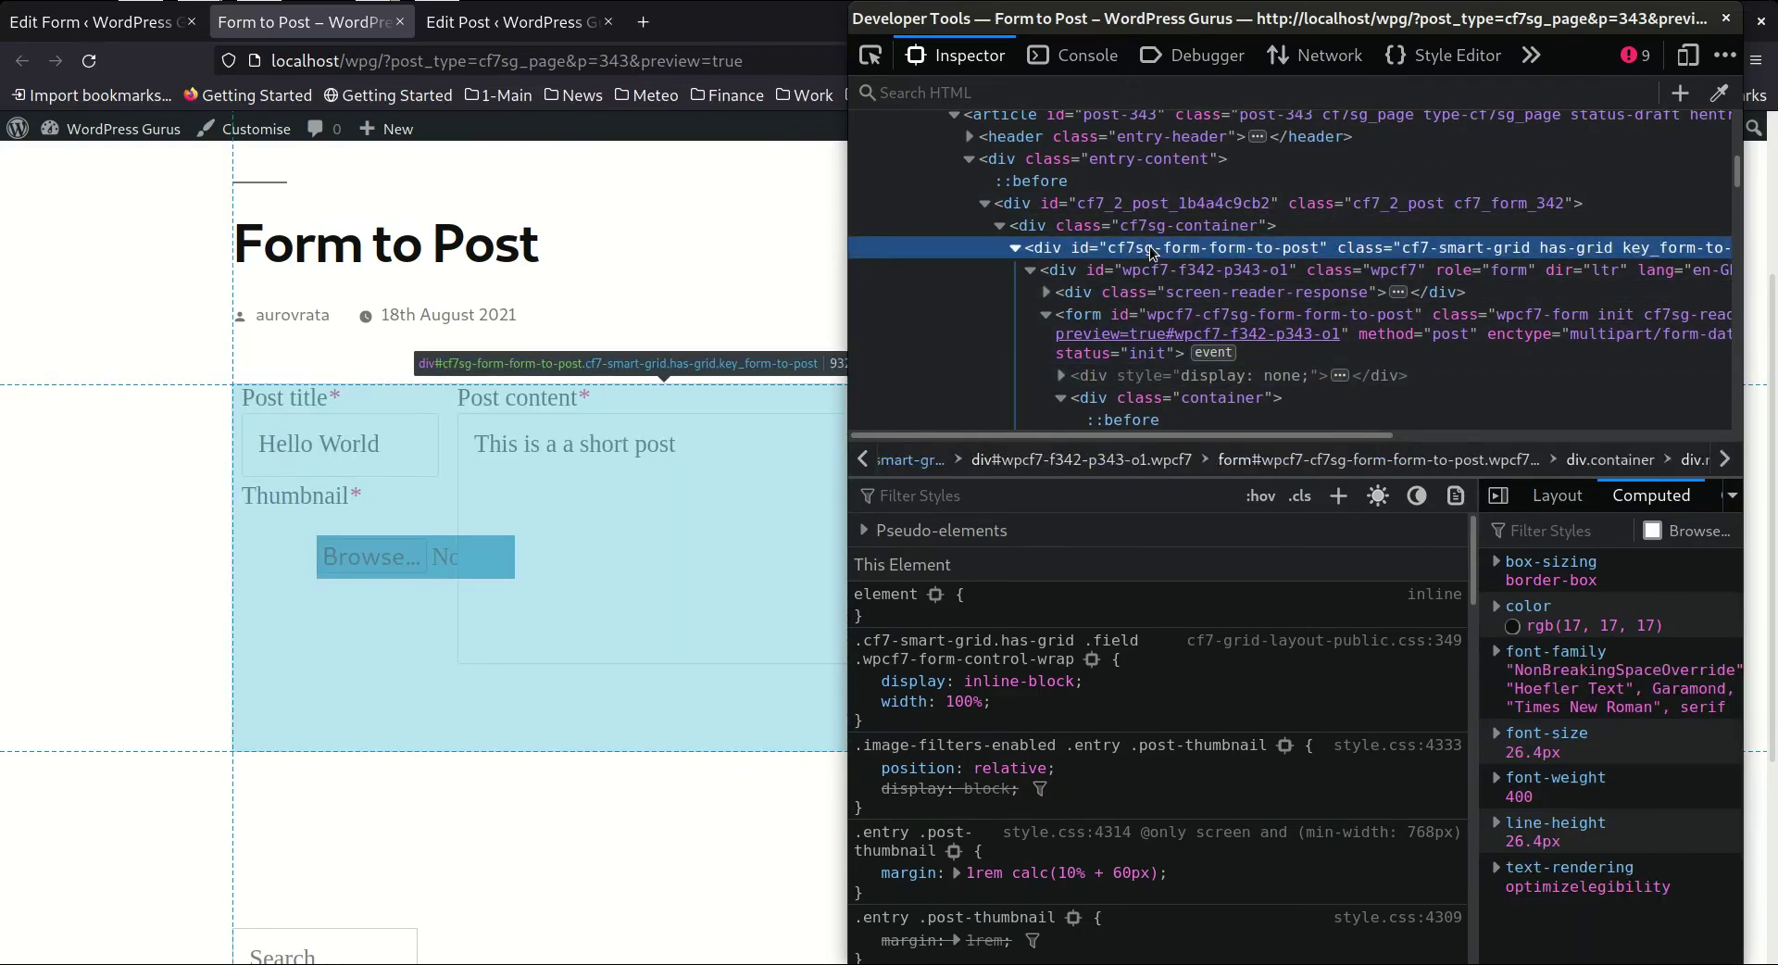
pyautogui.click(1472, 250)
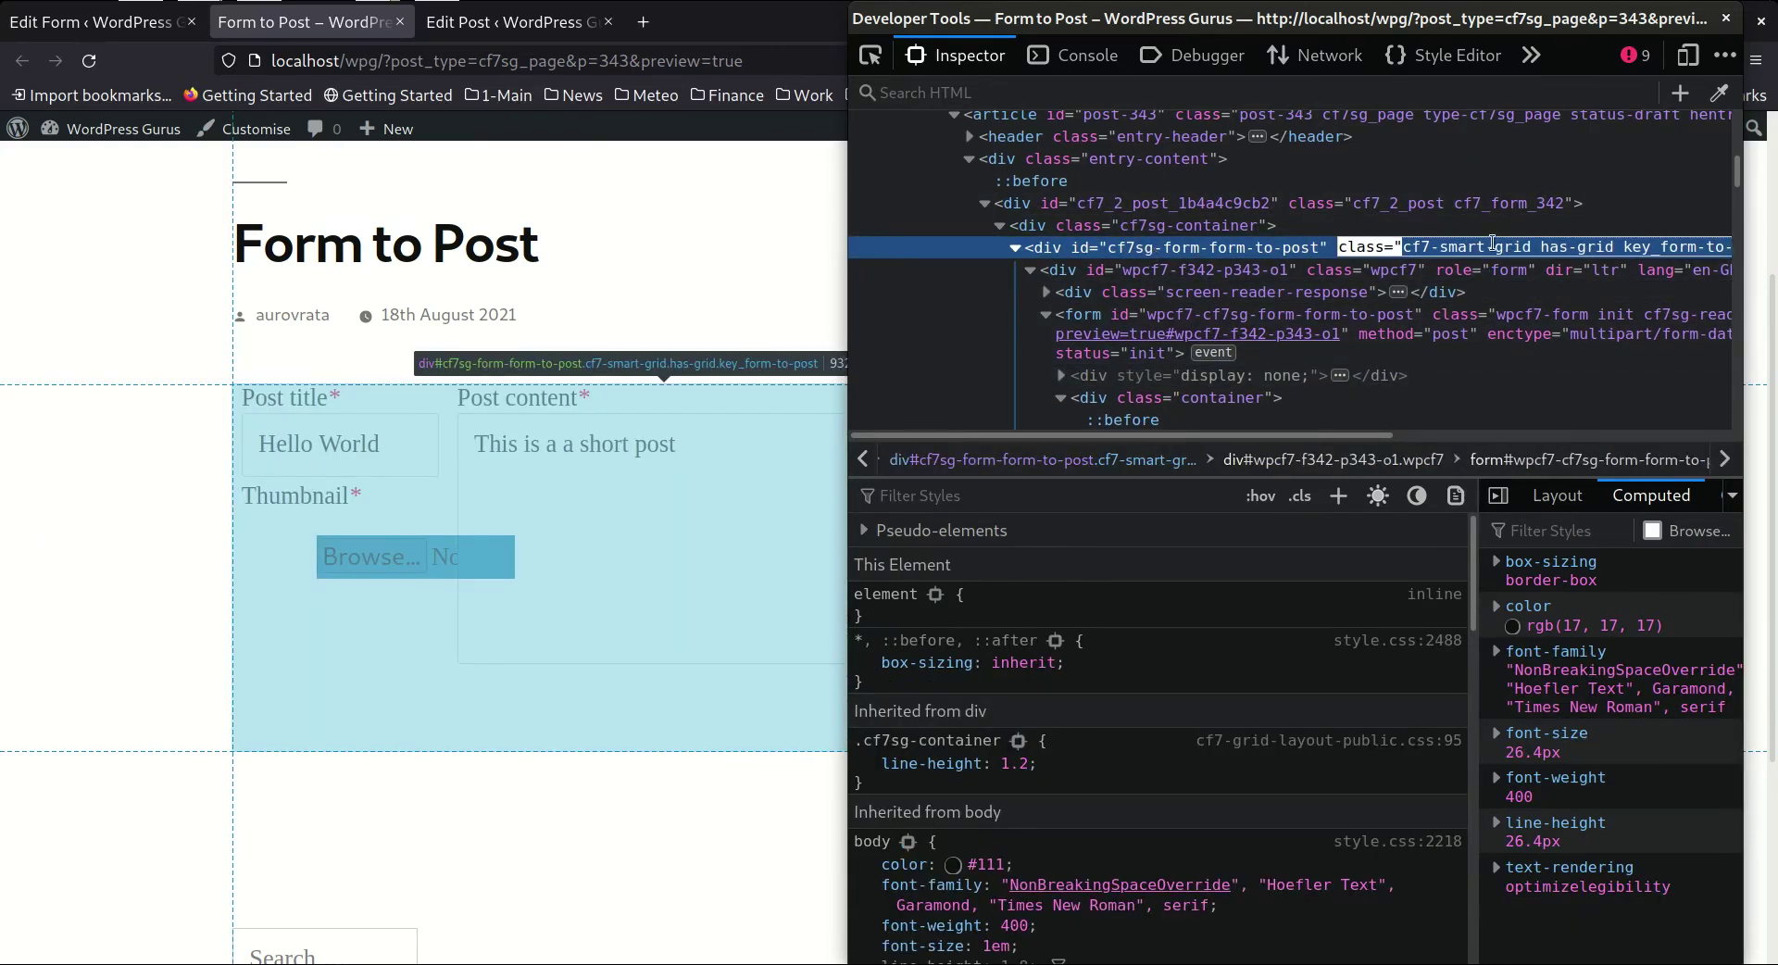
pyautogui.click(1532, 243)
pyautogui.moveTo(1533, 242); pyautogui.dragTo(1405, 242)
pyautogui.hotkey('ctrl', 'c')
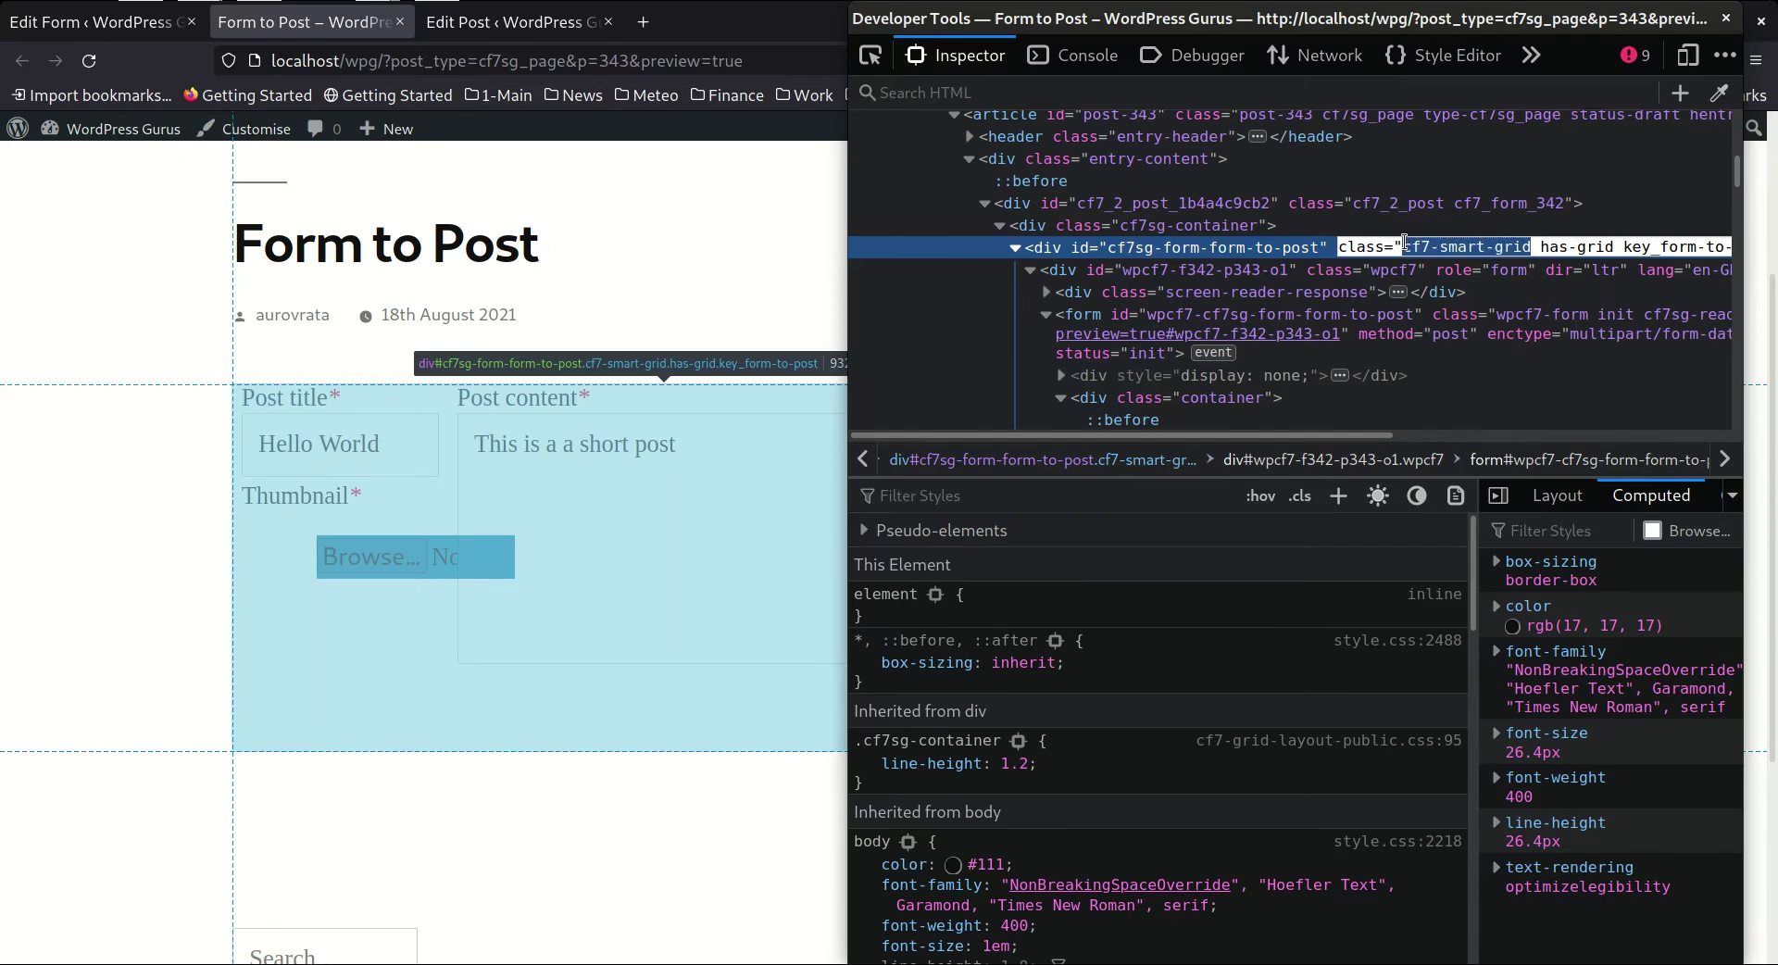
pyautogui.click(1338, 500)
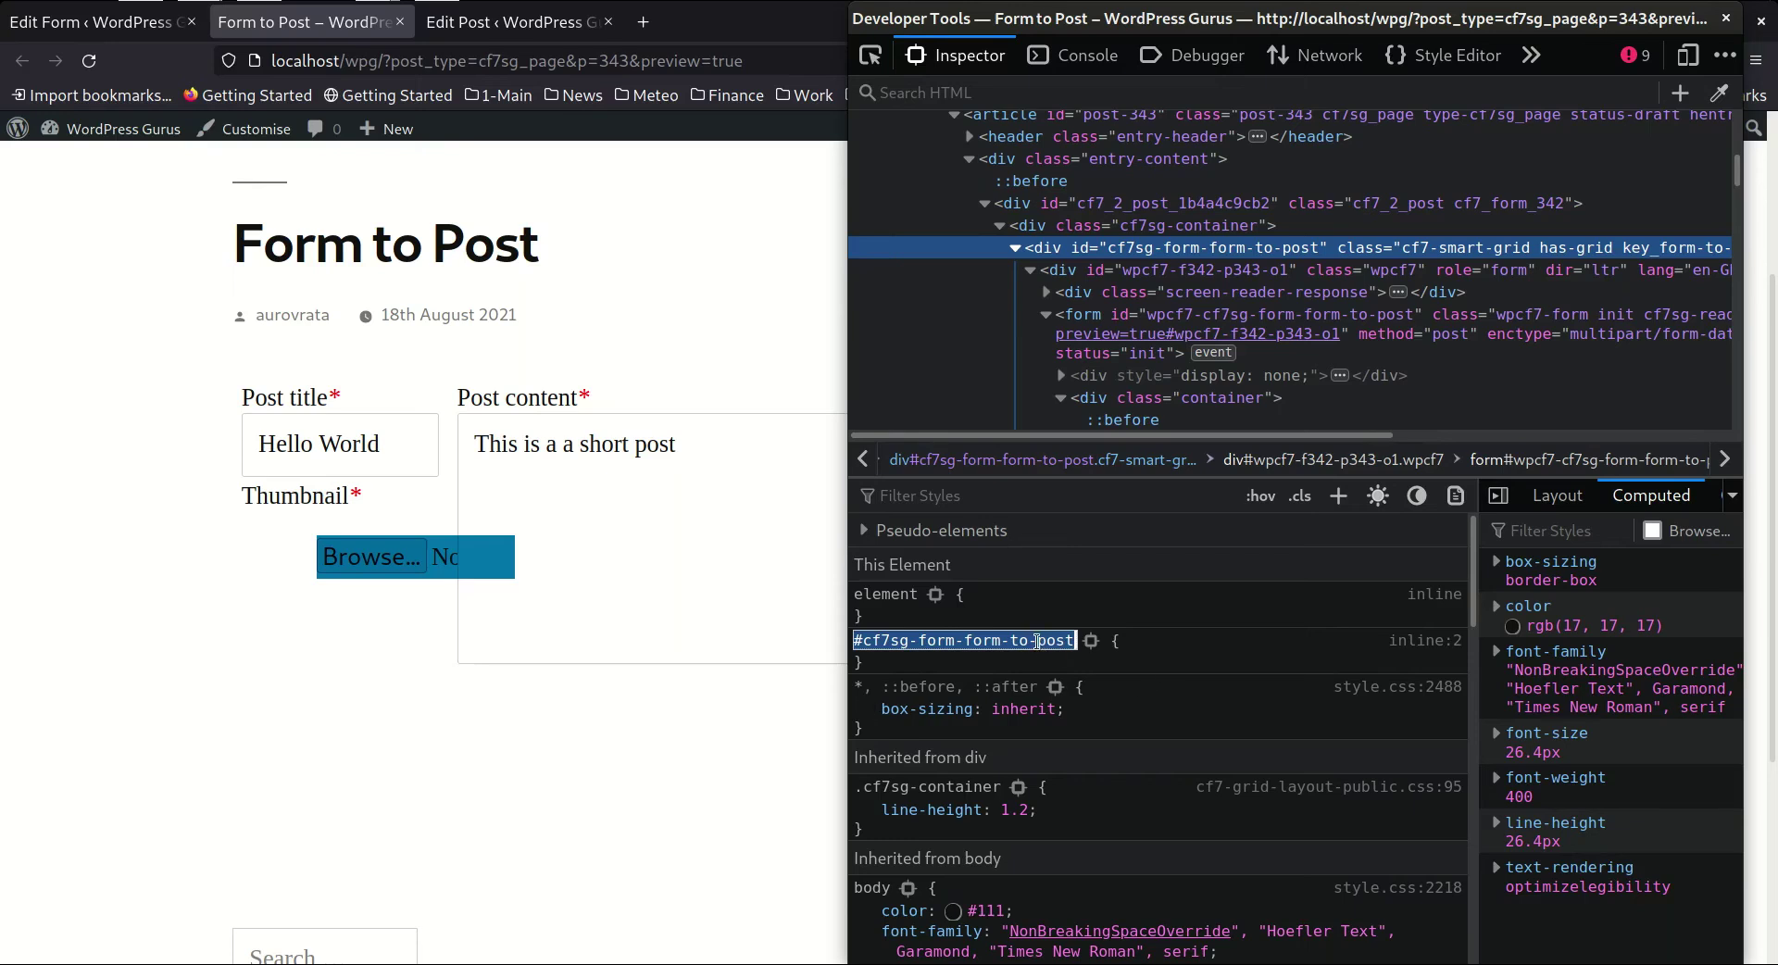
pyautogui.write('.')
pyautogui.hotkey('ctrl', 'v')
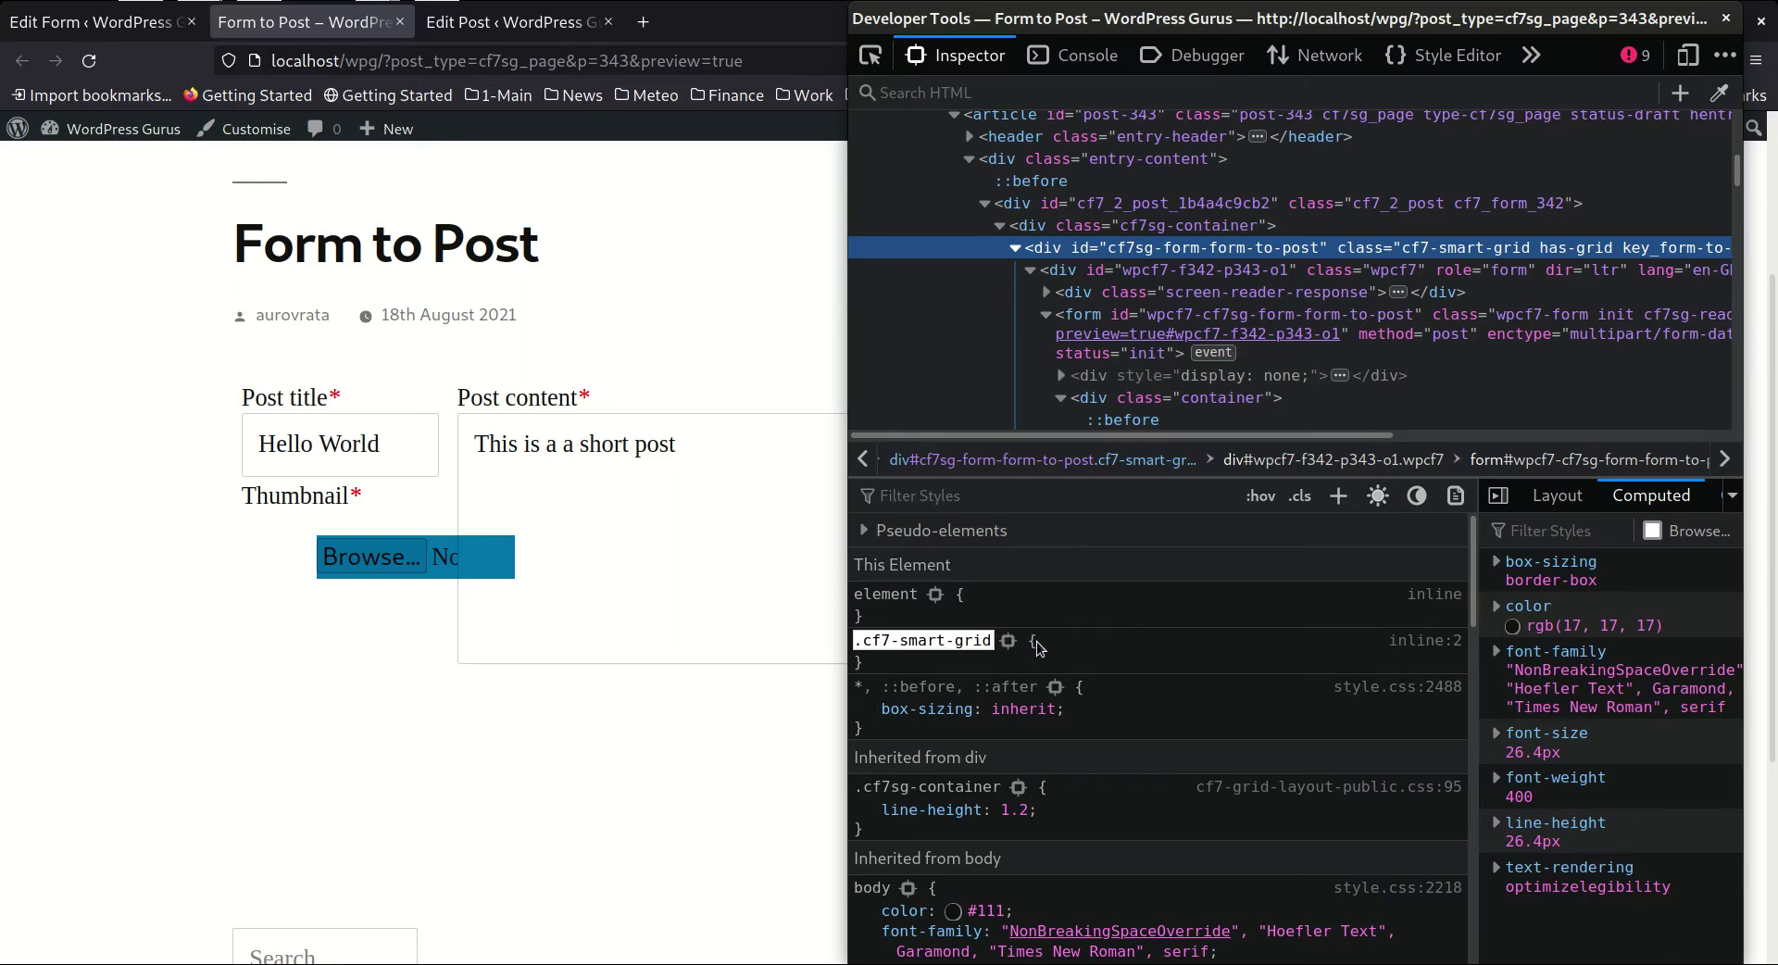
pyautogui.write('.post-thumbanil')
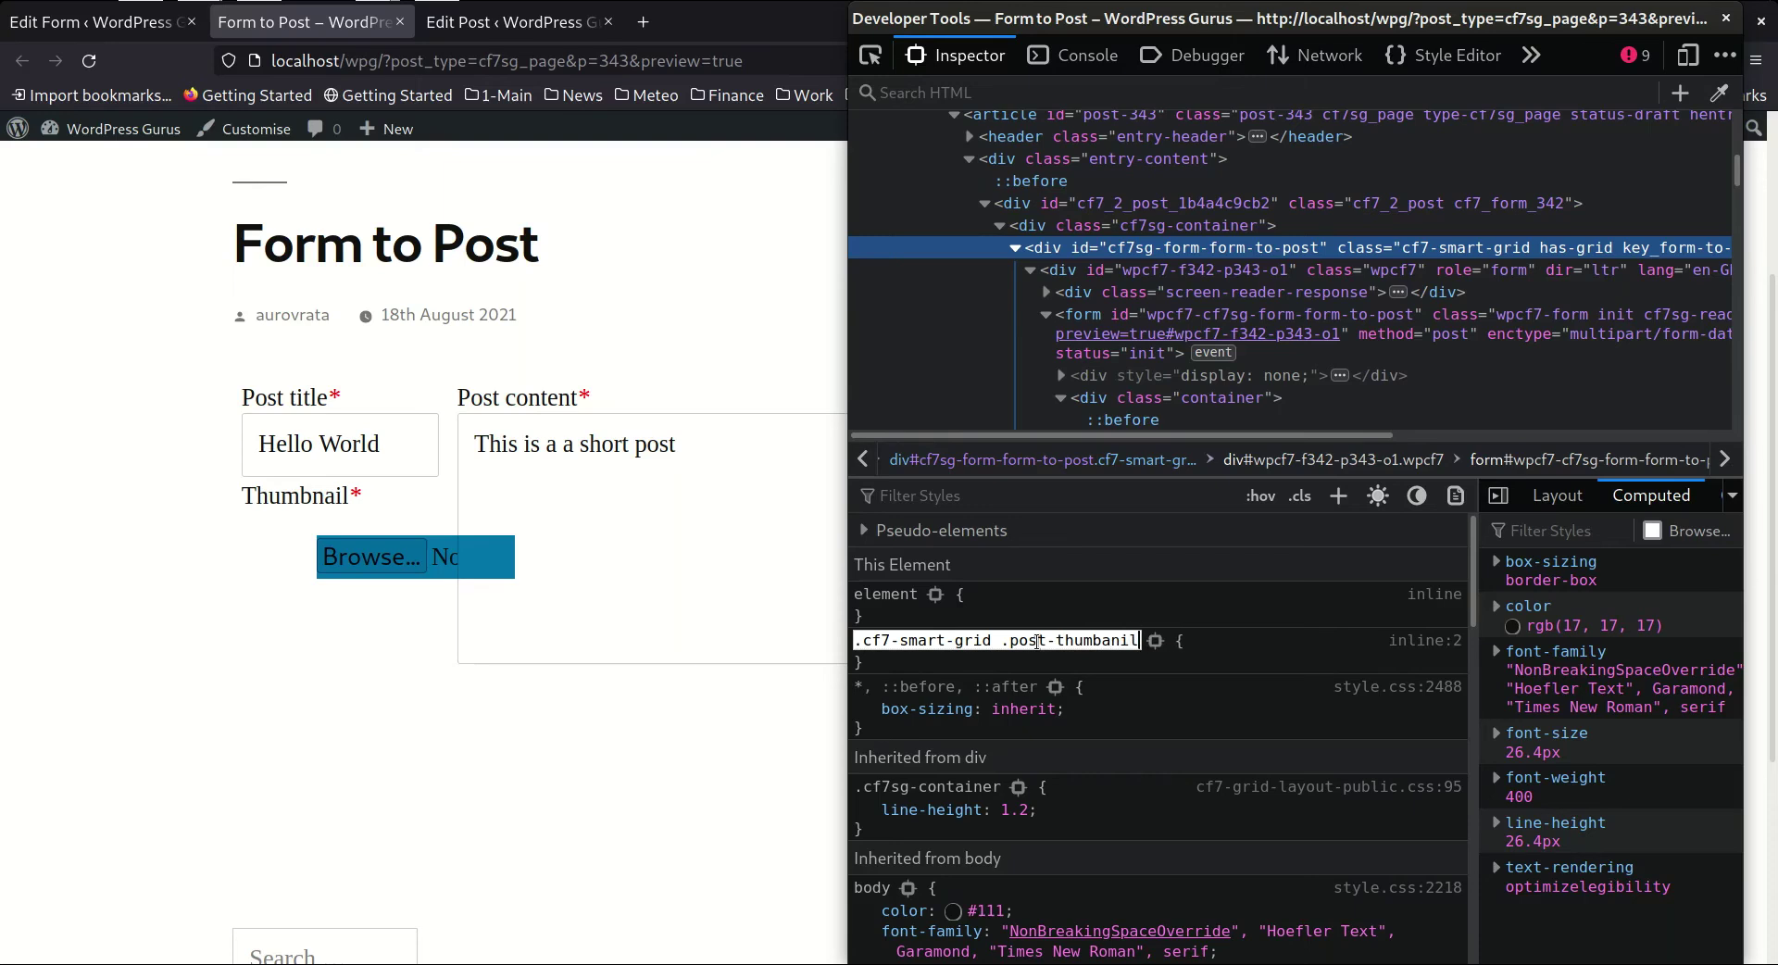
pyautogui.press('BackSpace')
pyautogui.press('BackSpace')
pyautogui.press('BackSpace')
pyautogui.press('BackSpace')
pyautogui.write('nail')
pyautogui.press('Return')
# Give the new rule margin: 0 and copy the whole rule.
pyautogui.write('margin')
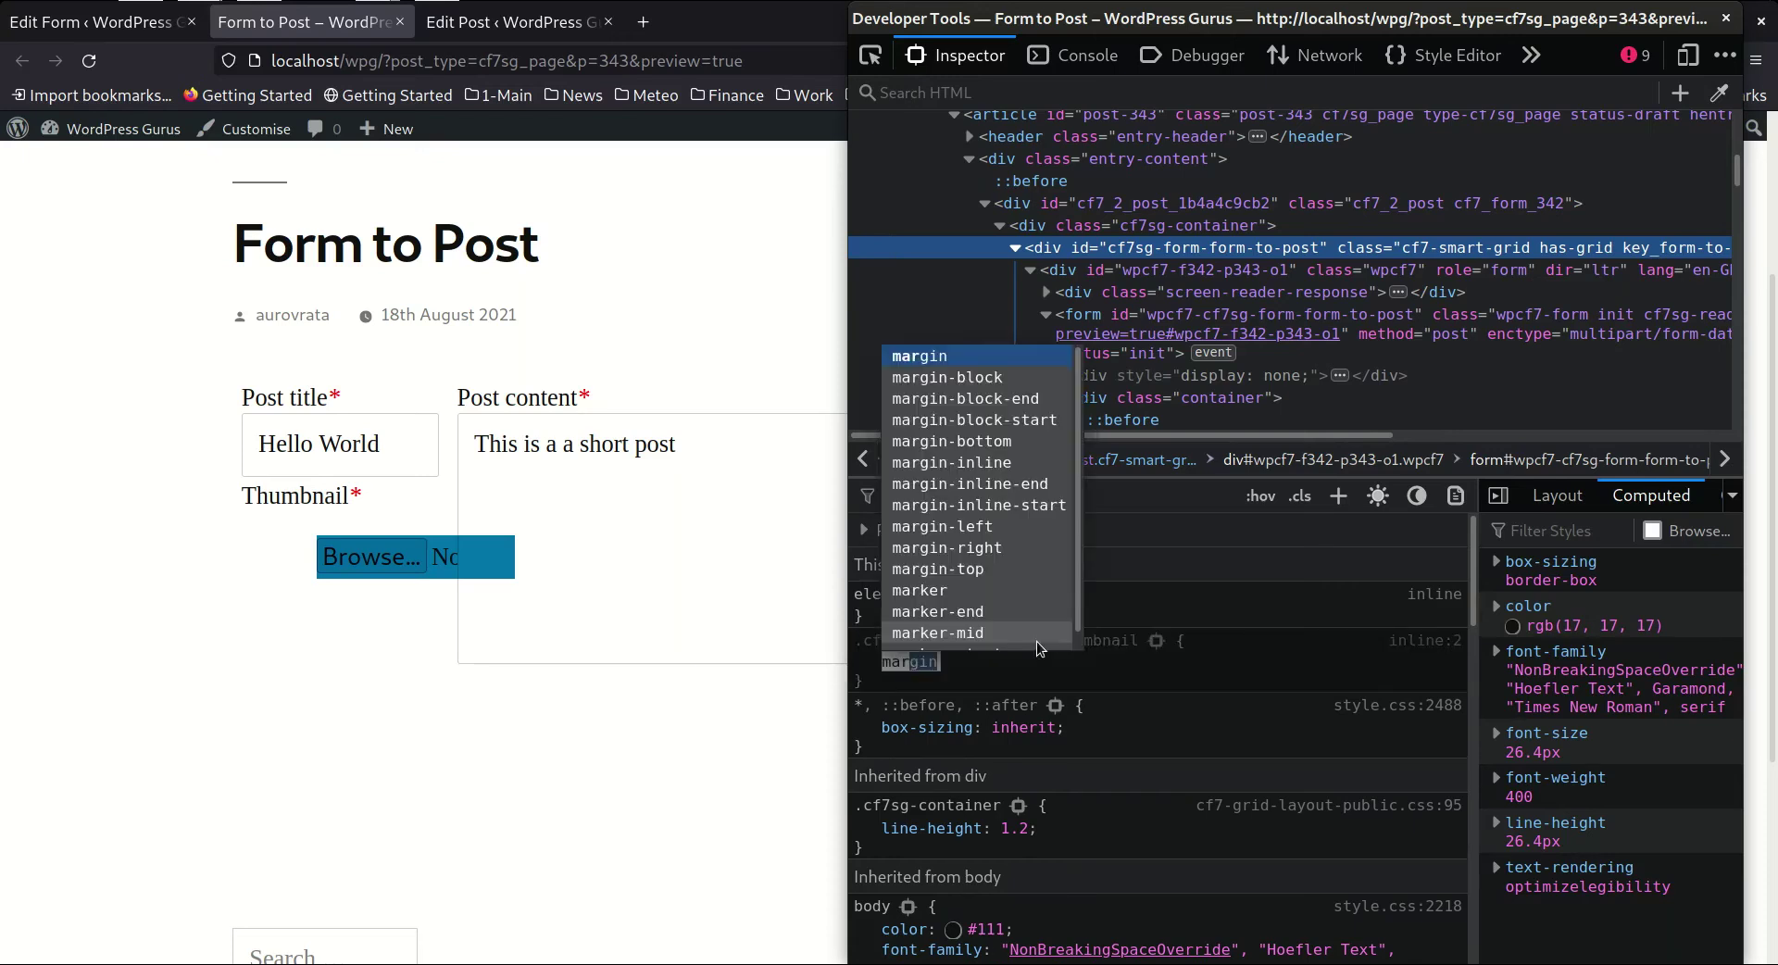
pyautogui.press('Return')
pyautogui.write('0')
pyautogui.press('Return')
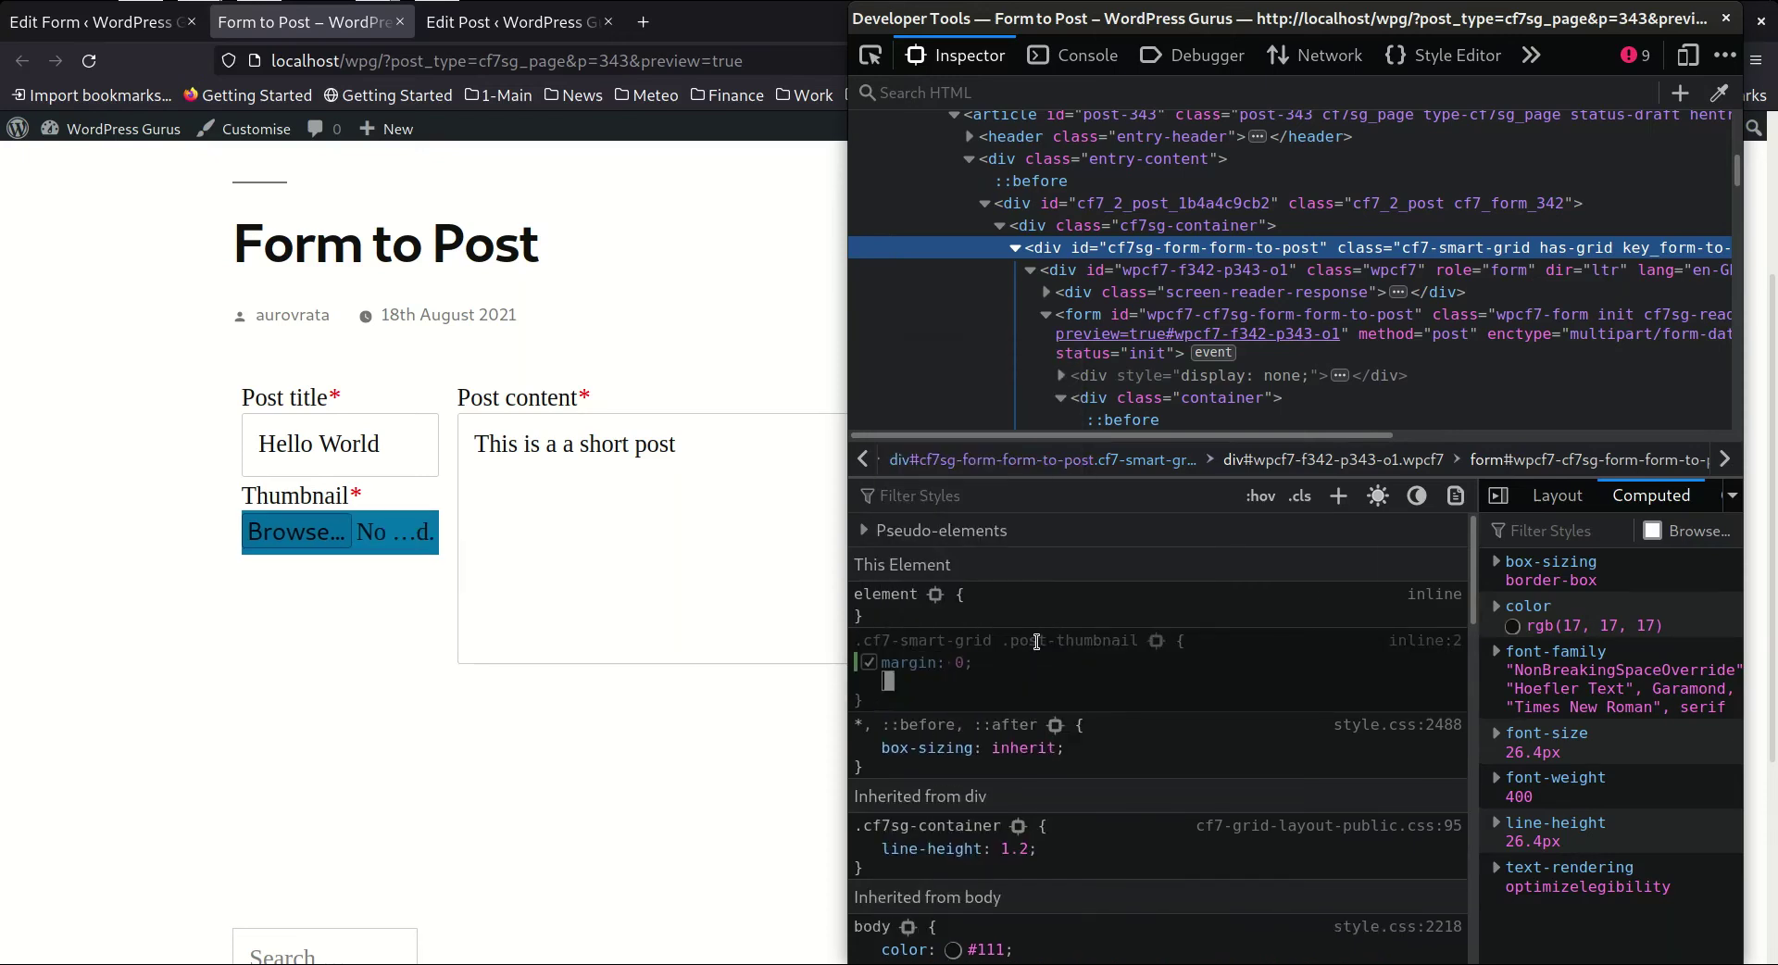
pyautogui.press('Escape')
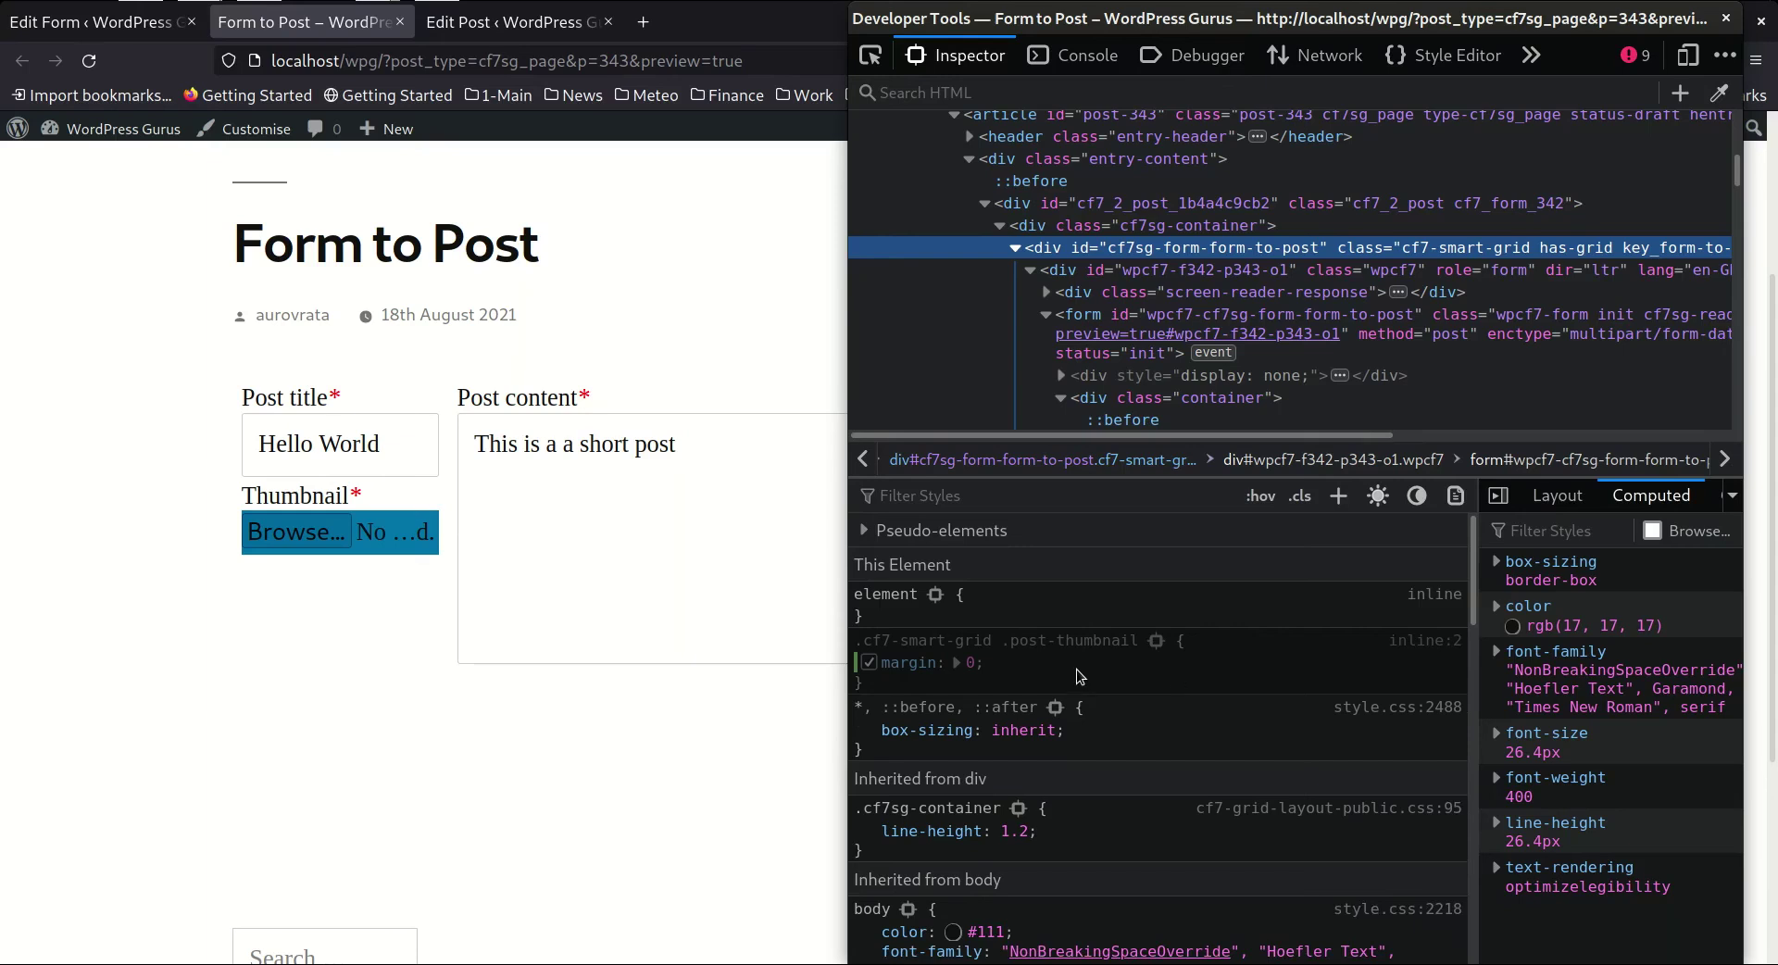
pyautogui.rightClick(900, 645)
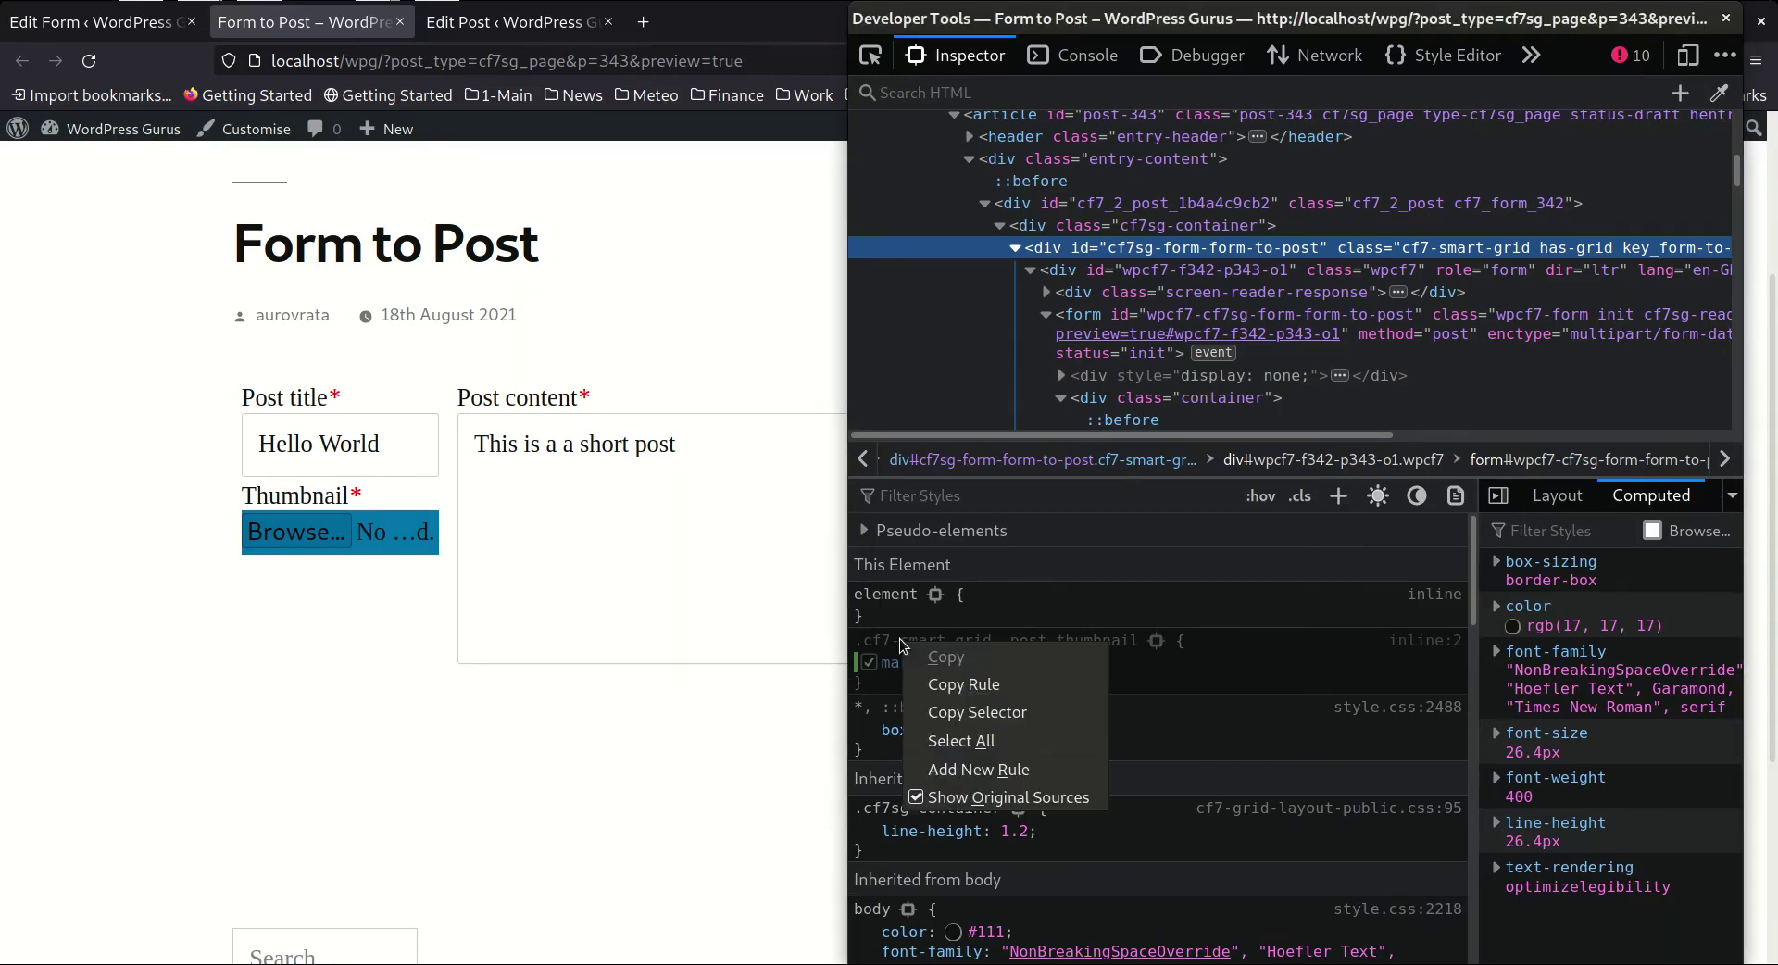
pyautogui.click(960, 685)
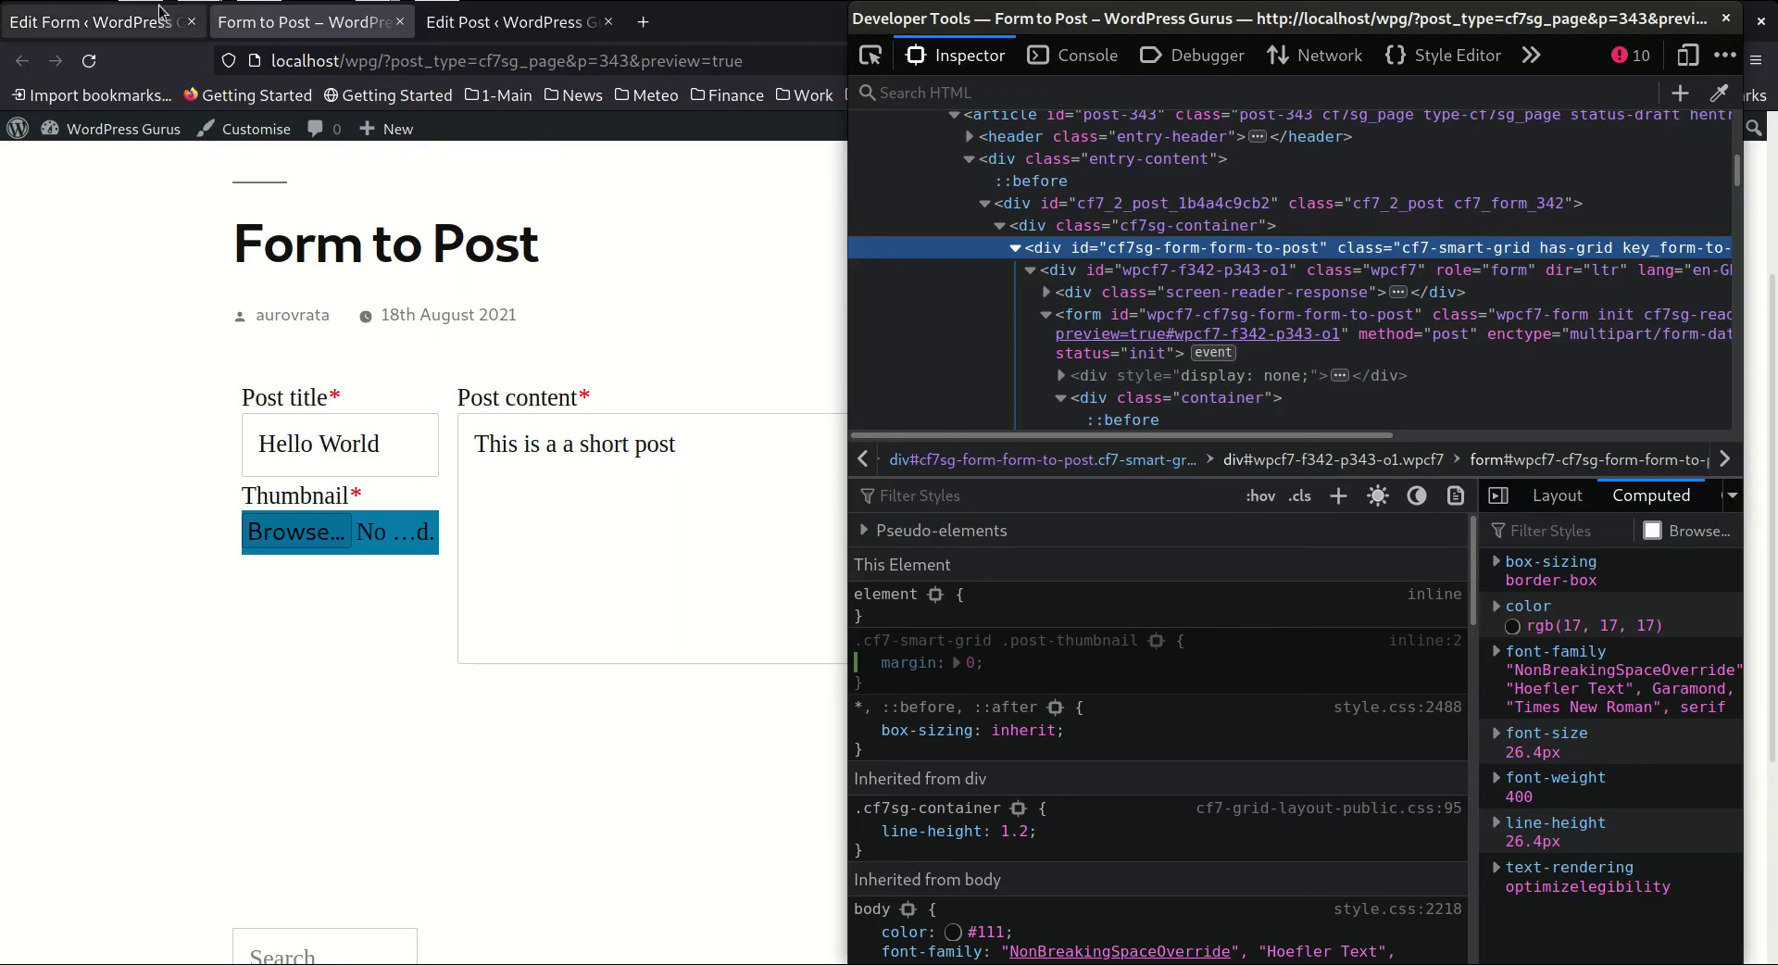
# Return to the Edit Contact Form page and show the Form tab's grid of Post title, Thumbnail and Post content.
pyautogui.click(137, 26)
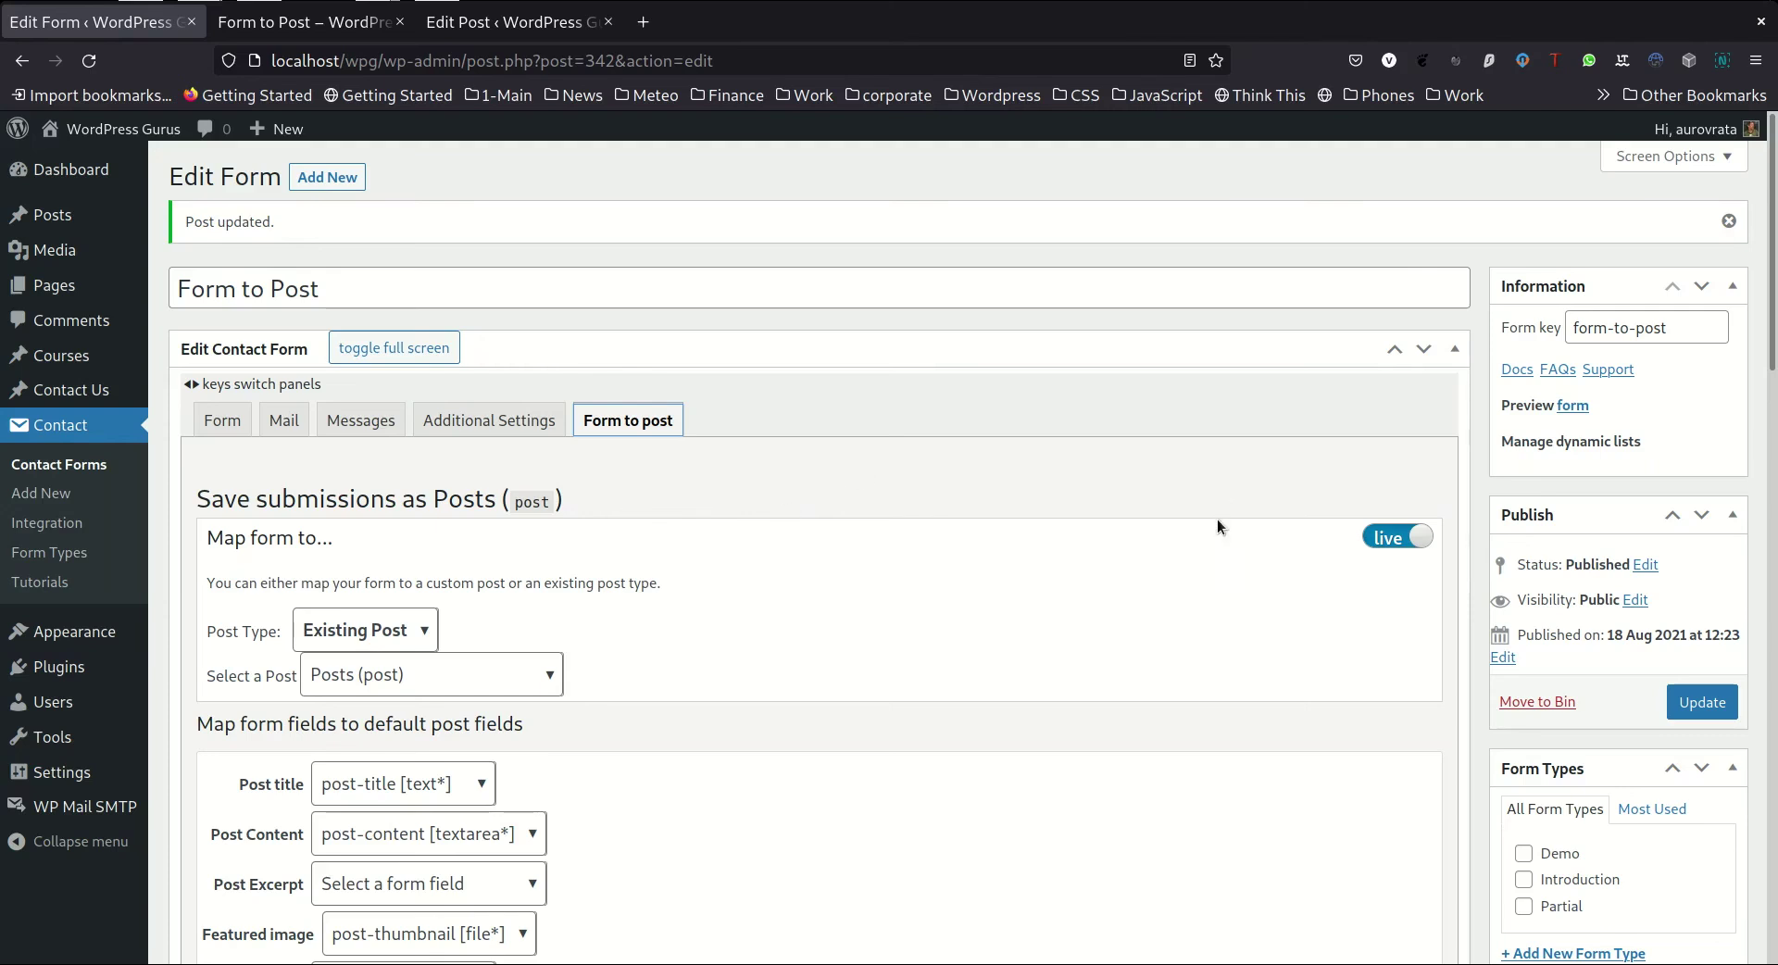
pyautogui.scroll(-3, 892, 412)
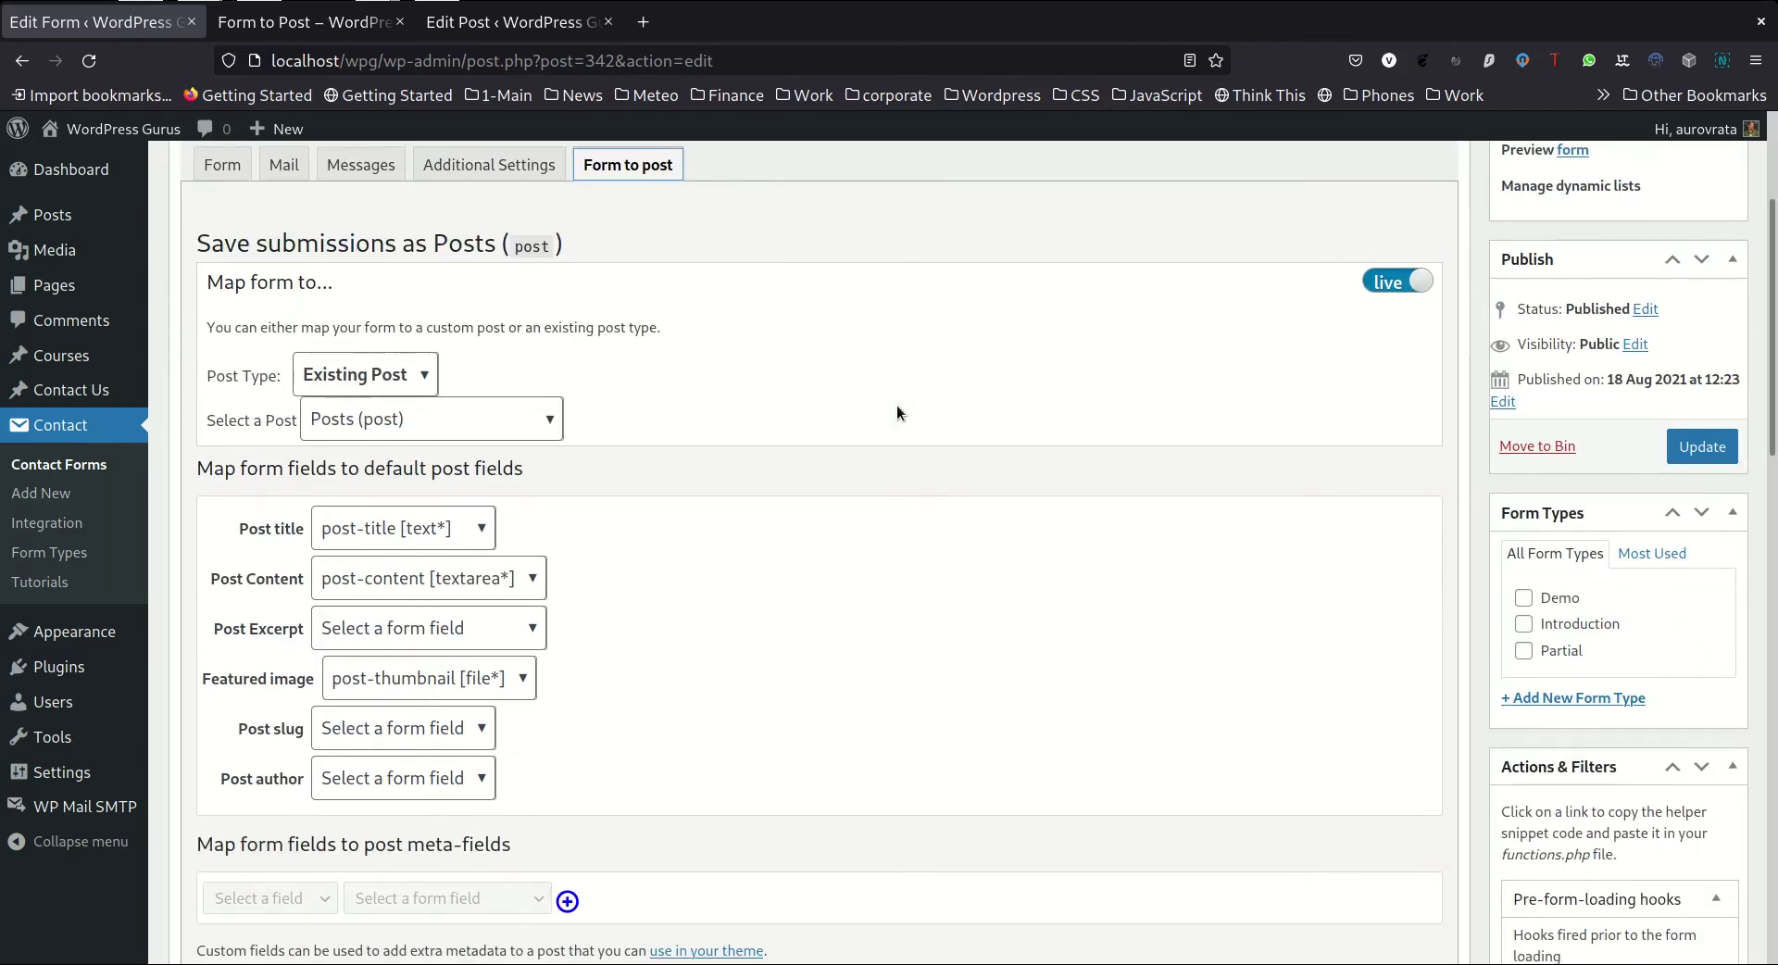
pyautogui.scroll(3, 896, 406)
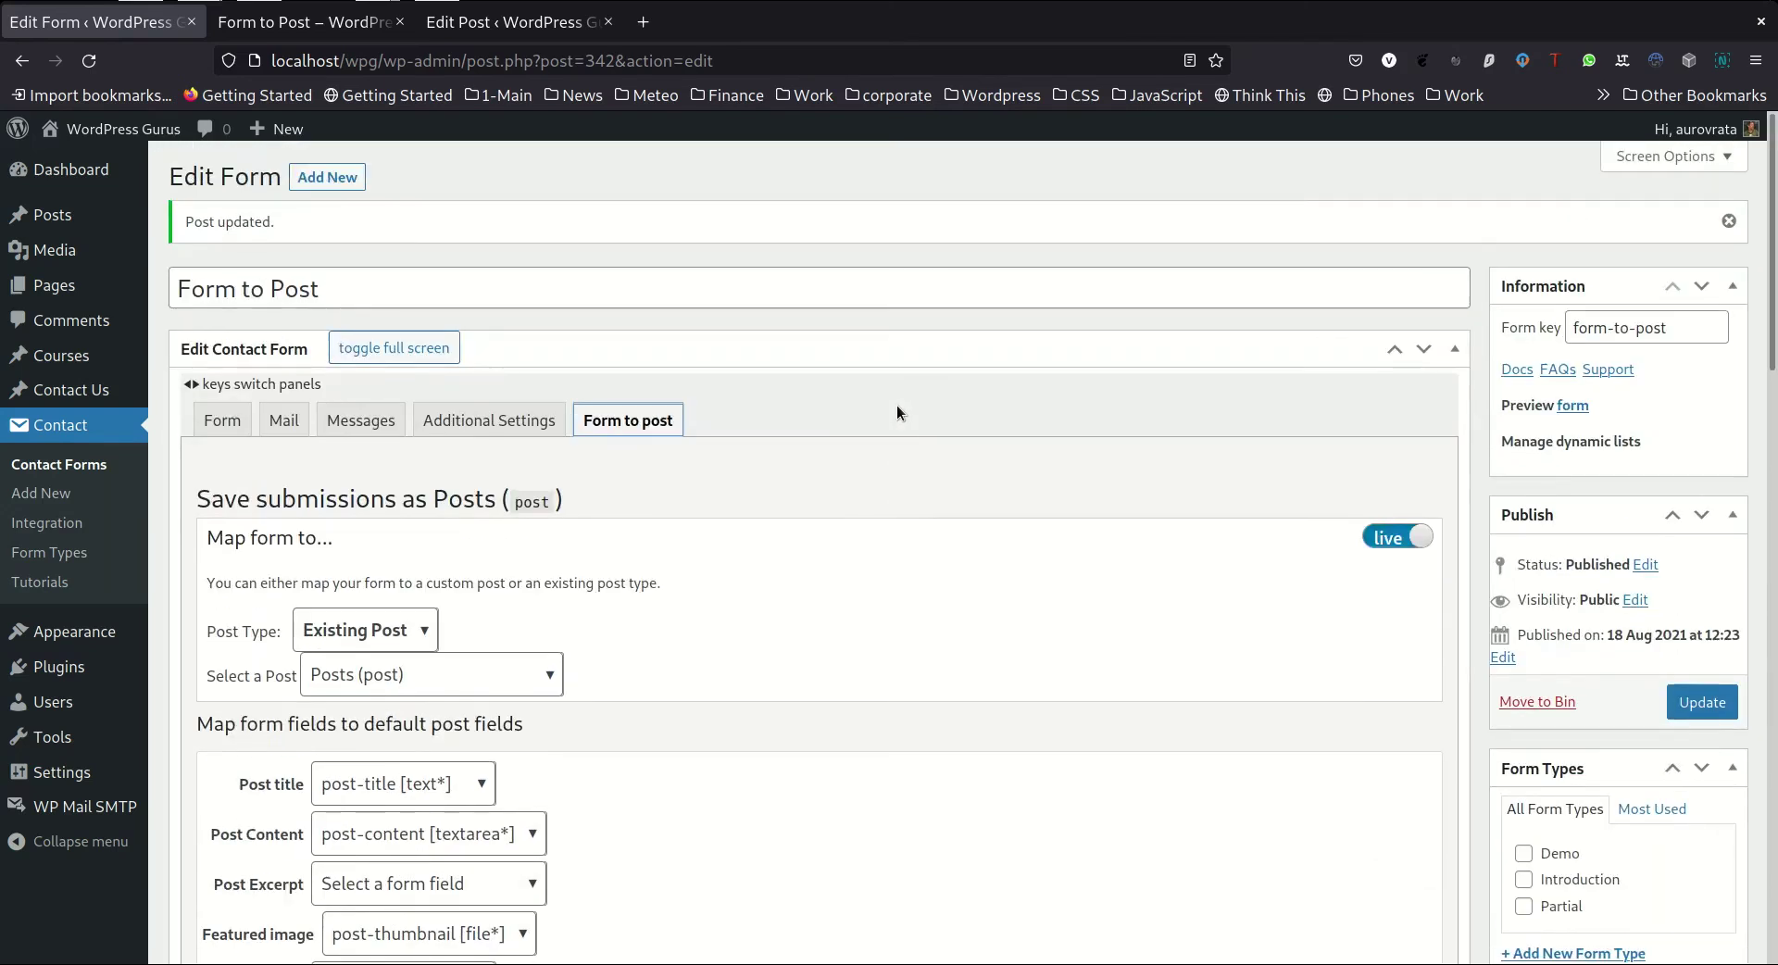
pyautogui.click(224, 431)
pyautogui.scroll(-2, 1270, 552)
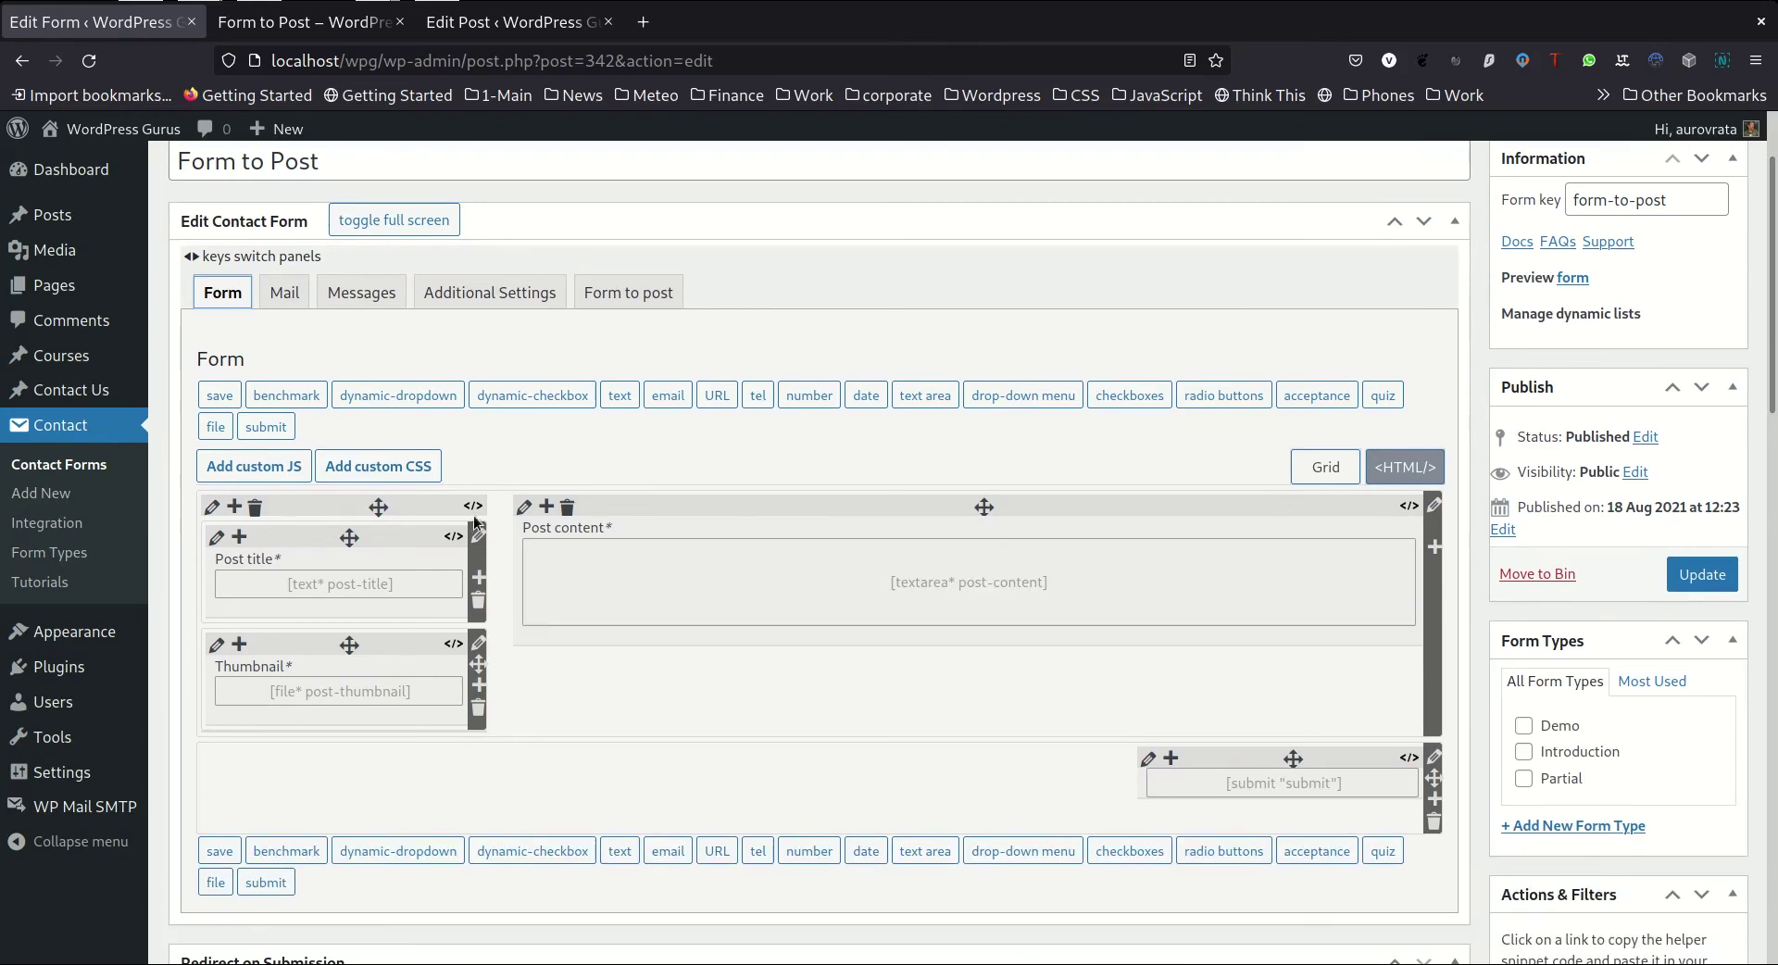
# Paste the .cf7-smart-grid .post-thumbnail margin: 0 rule into the form's custom CSS and save.
pyautogui.click(435, 466)
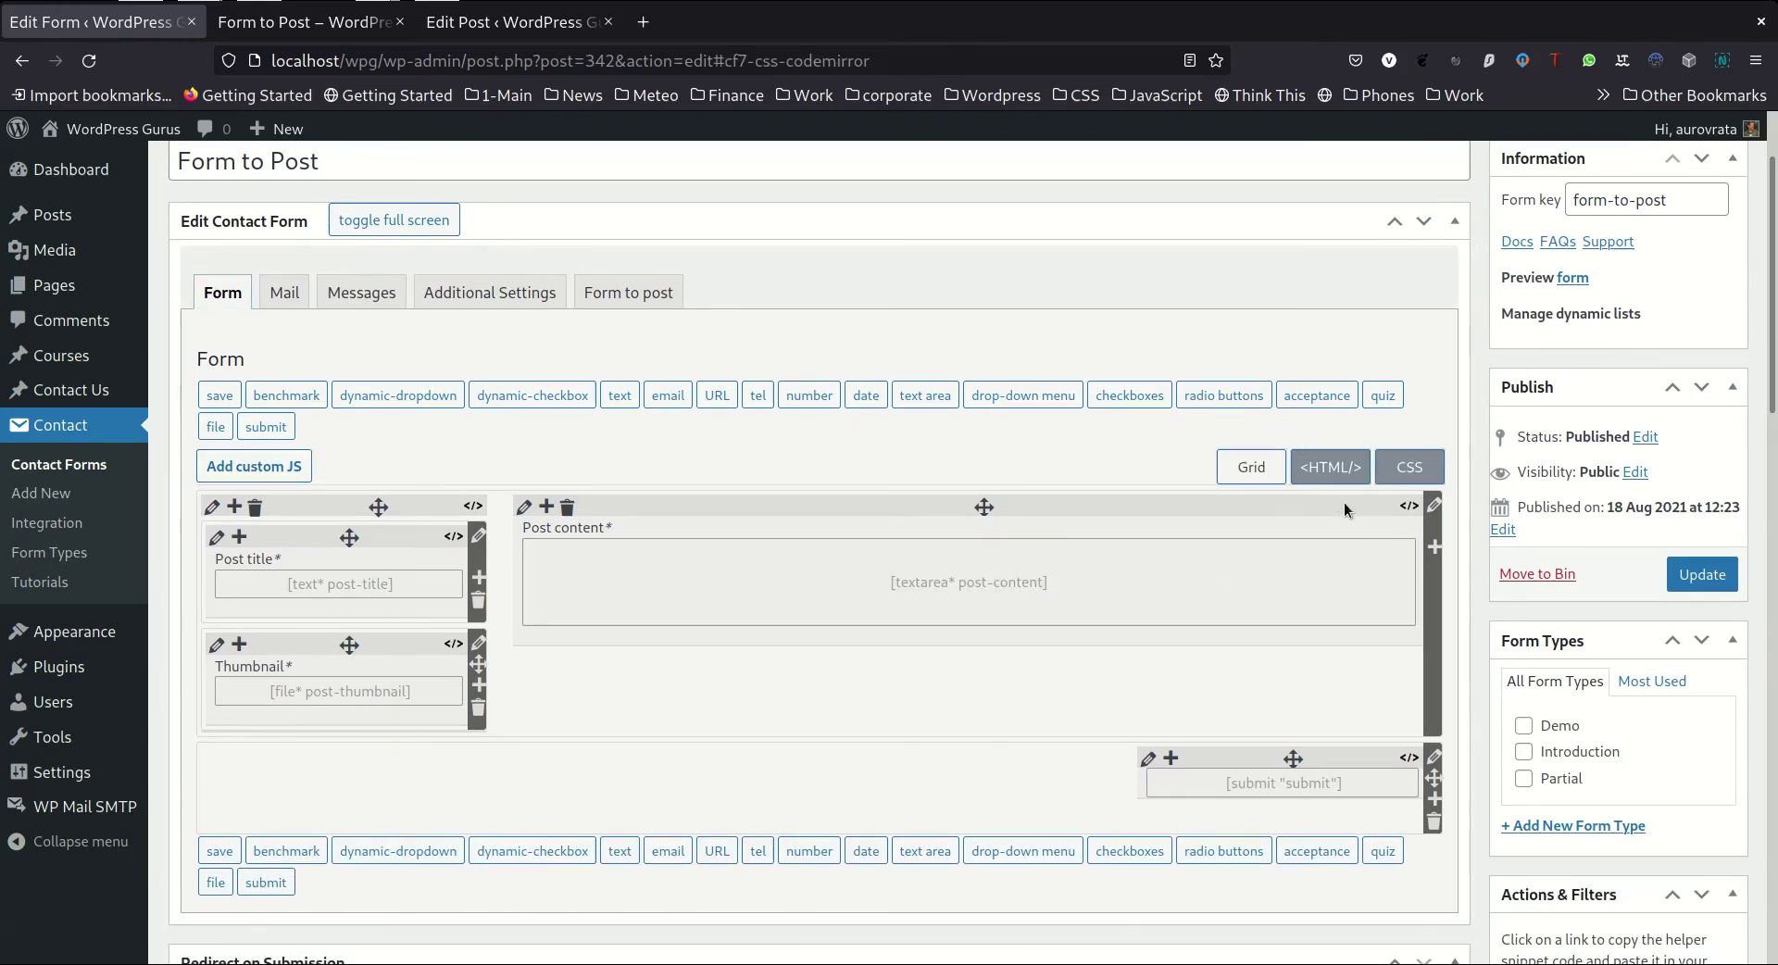
pyautogui.click(1408, 467)
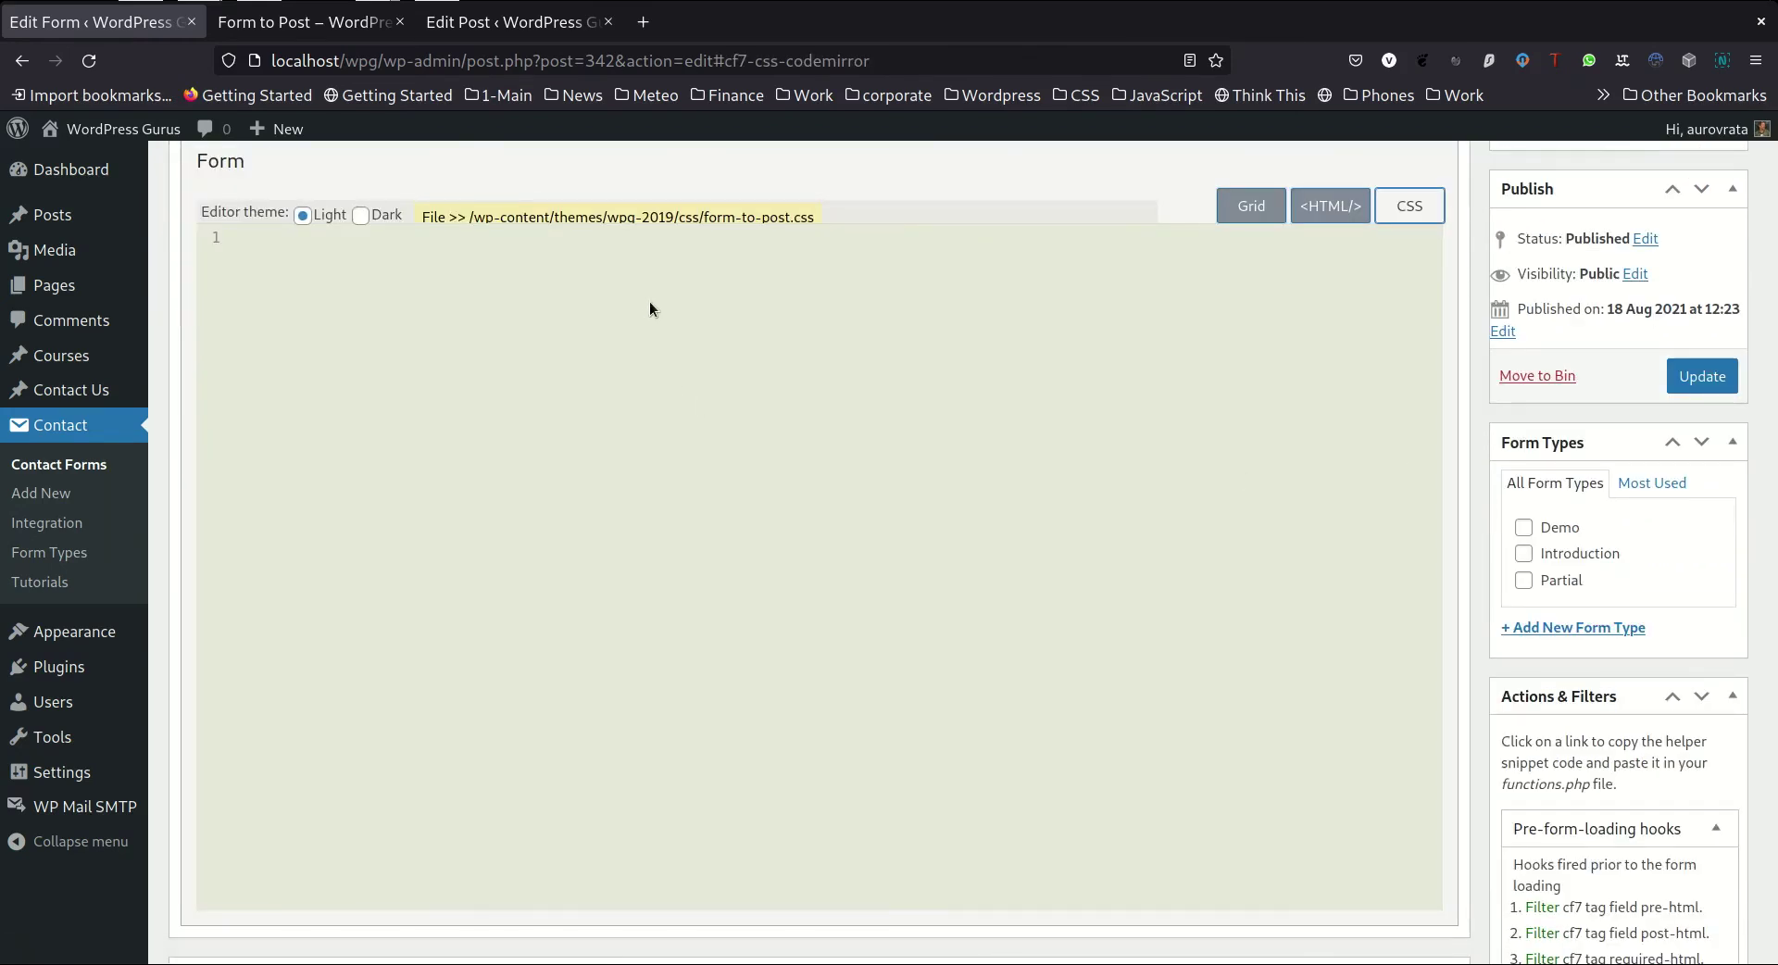
pyautogui.click(360, 215)
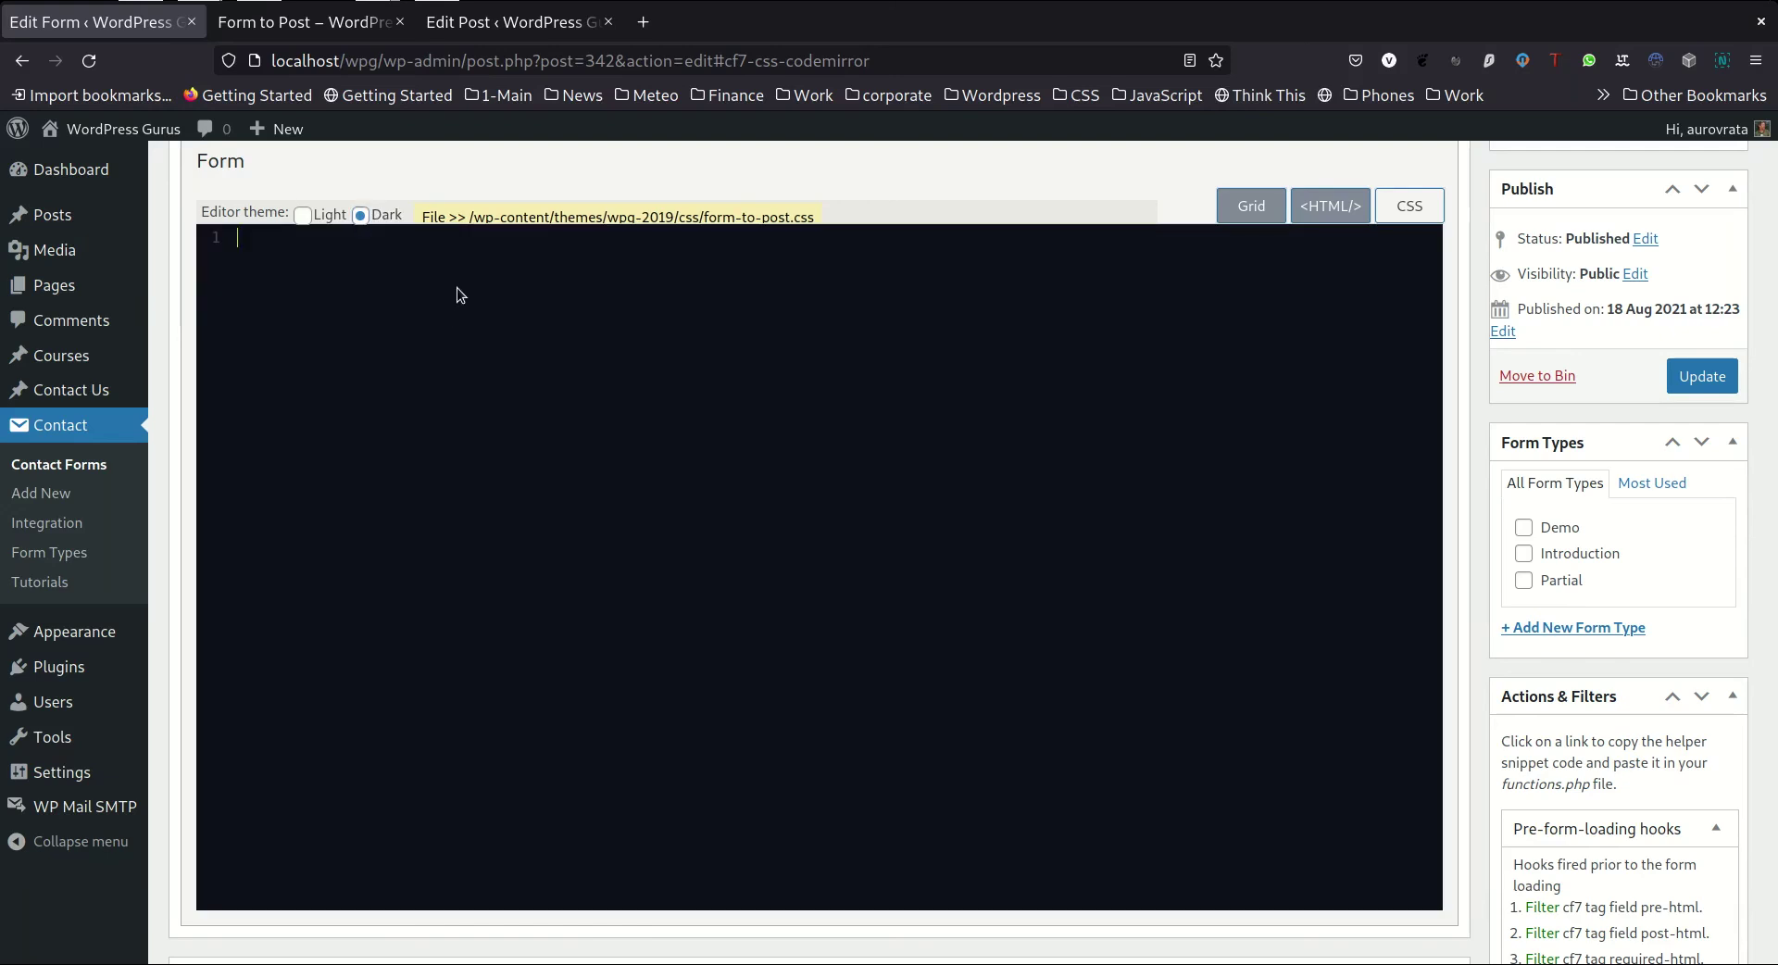
pyautogui.click(456, 295)
pyautogui.write('.cf7-smart-grid .post-thumbnail {   margin: 0; }')
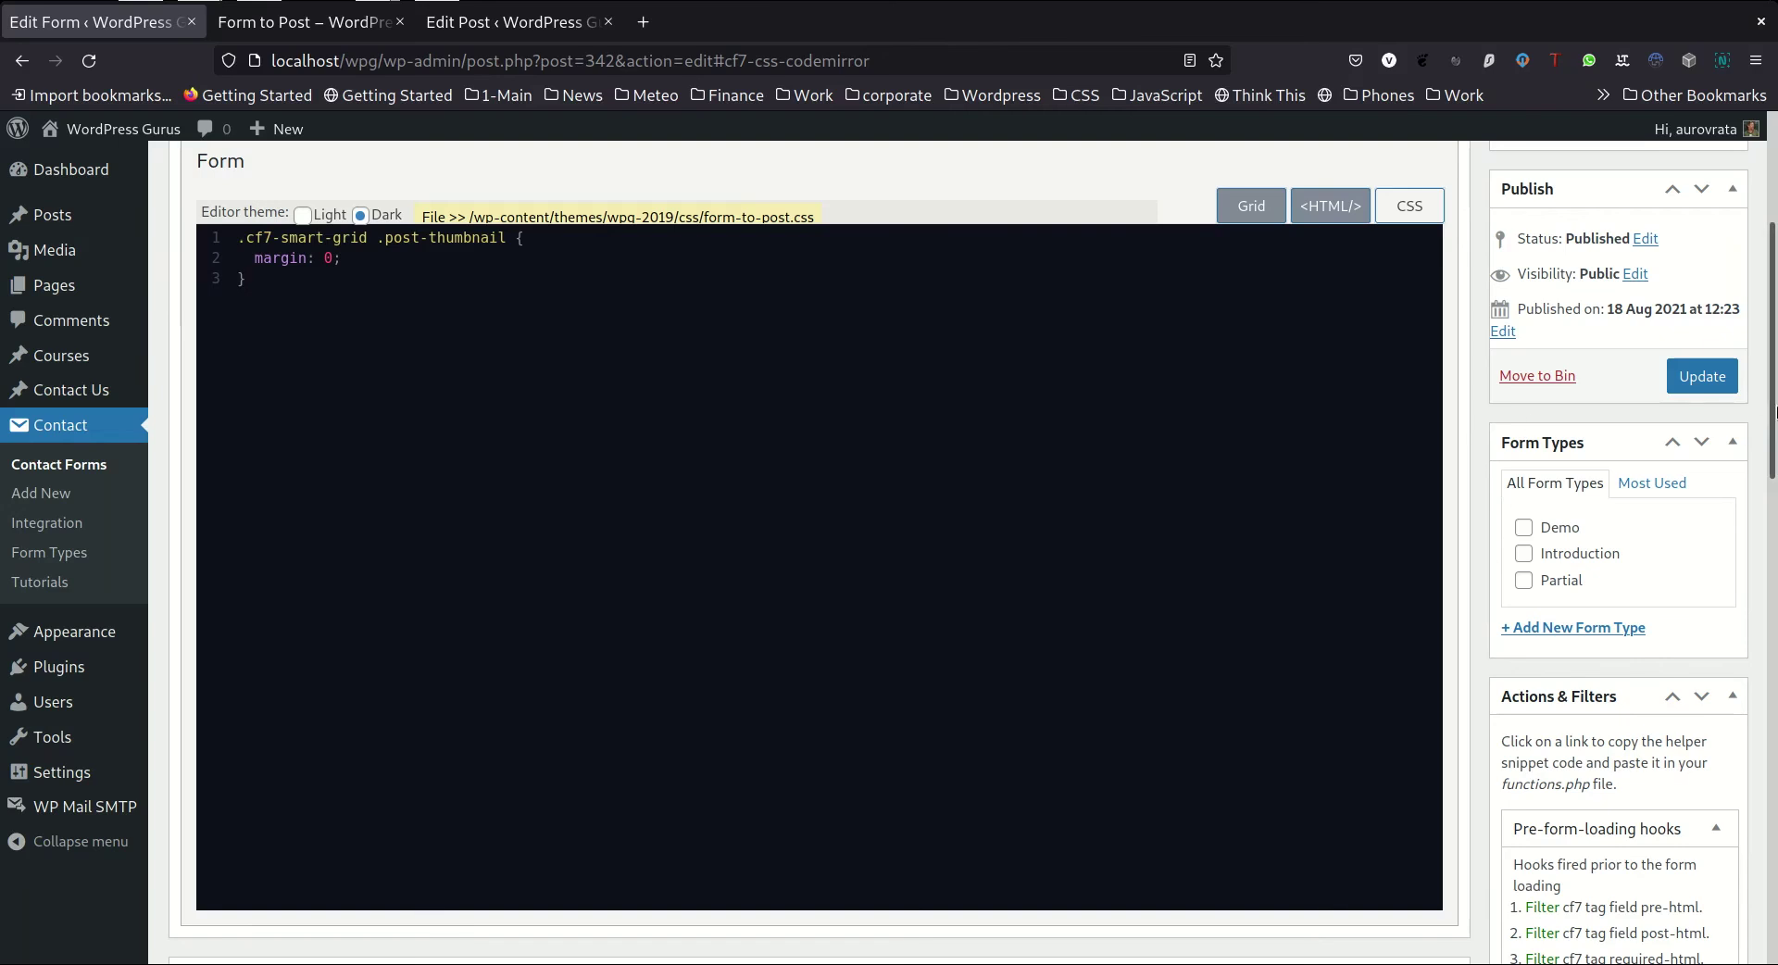
pyautogui.click(1711, 385)
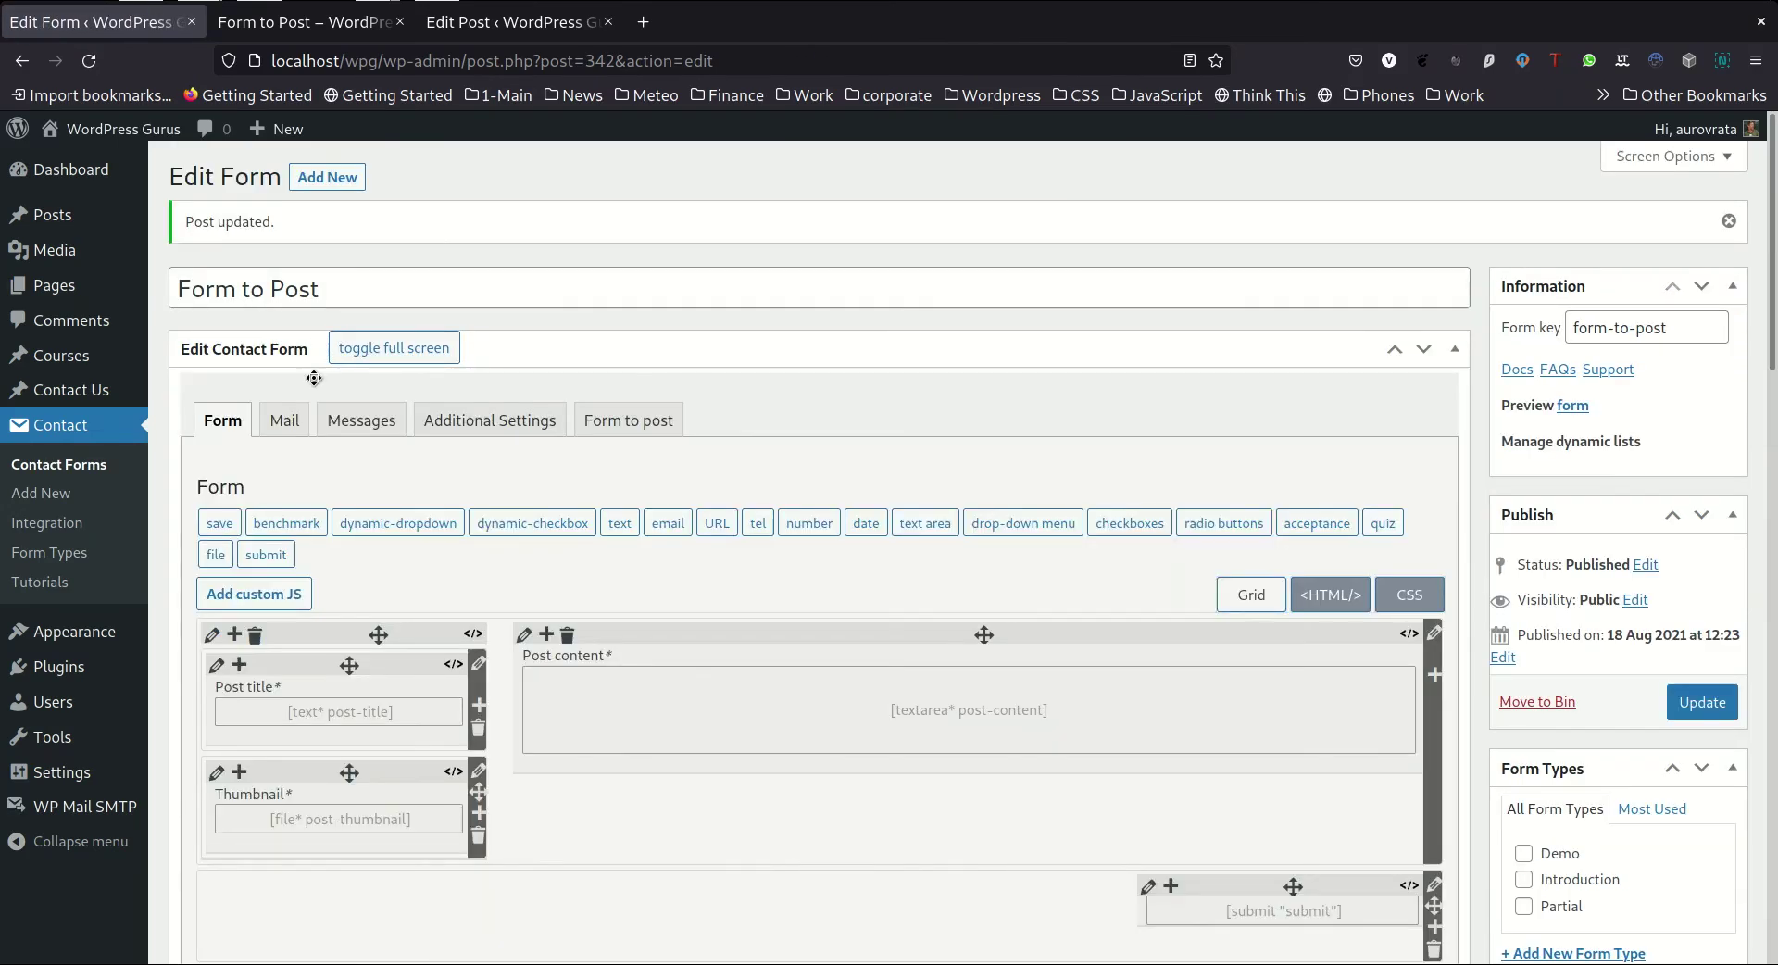
pyautogui.click(1408, 594)
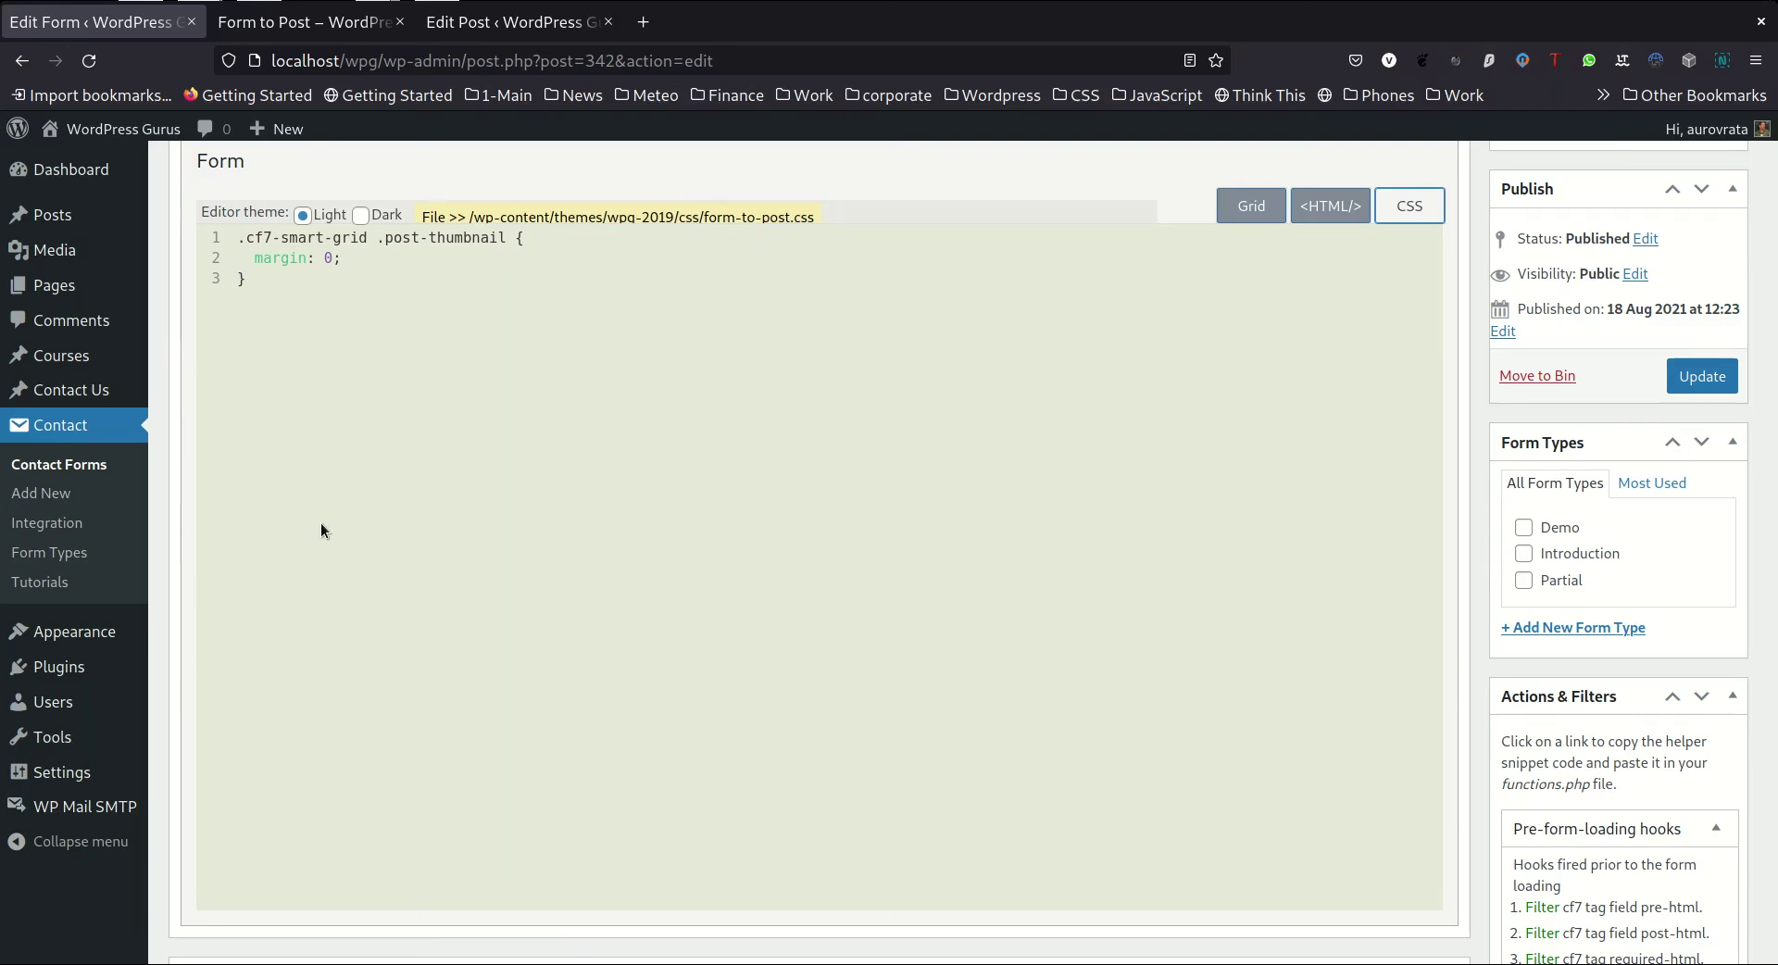
pyautogui.click(1237, 203)
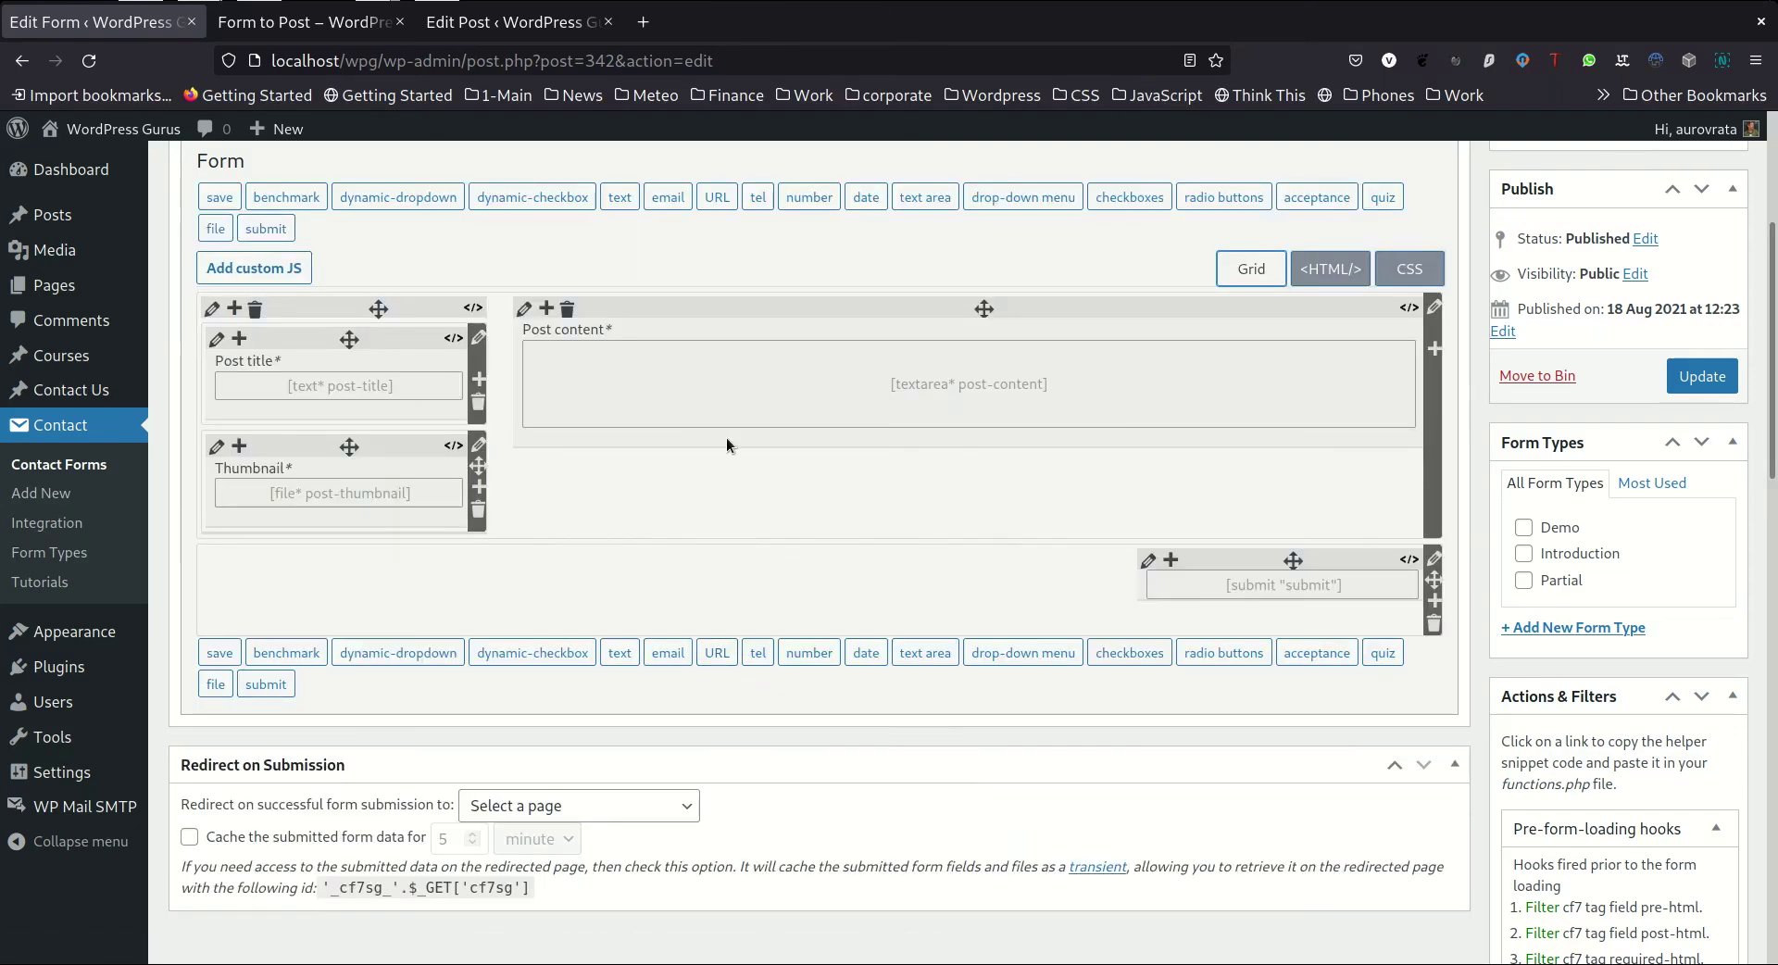
# Reload the preview, attach 20170919_112304.jpg as the Thumbnail and submit the form.
pyautogui.click(514, 22)
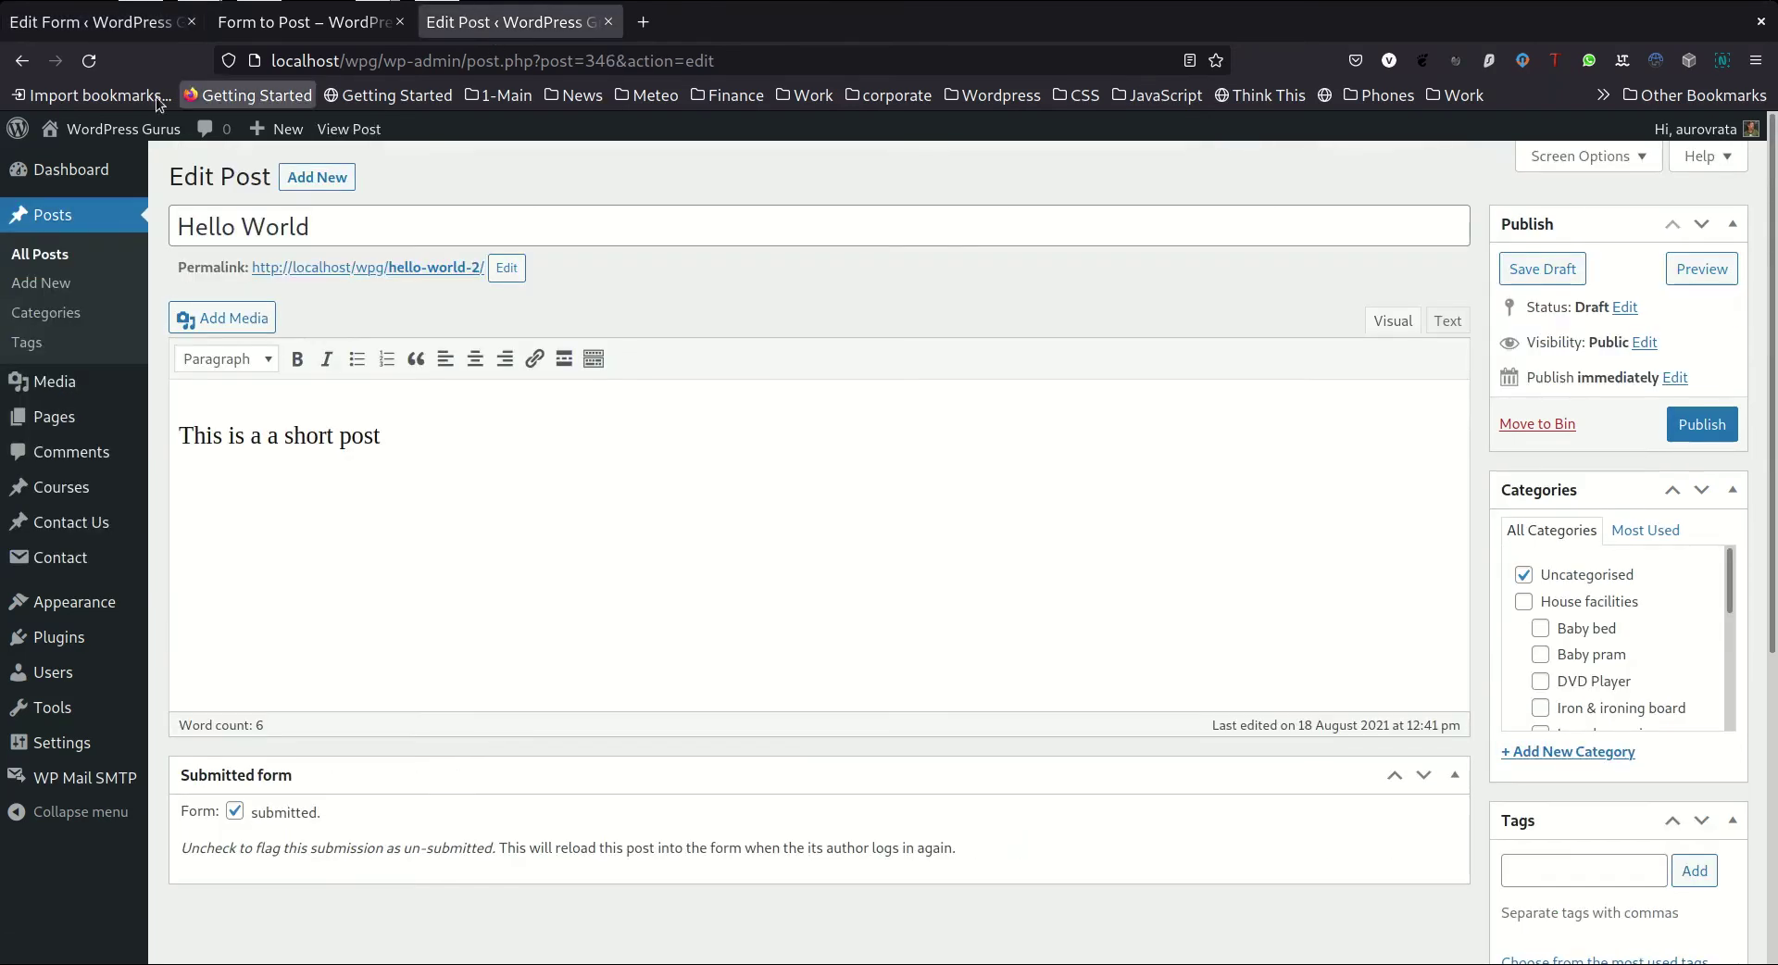
pyautogui.click(387, 22)
pyautogui.click(90, 61)
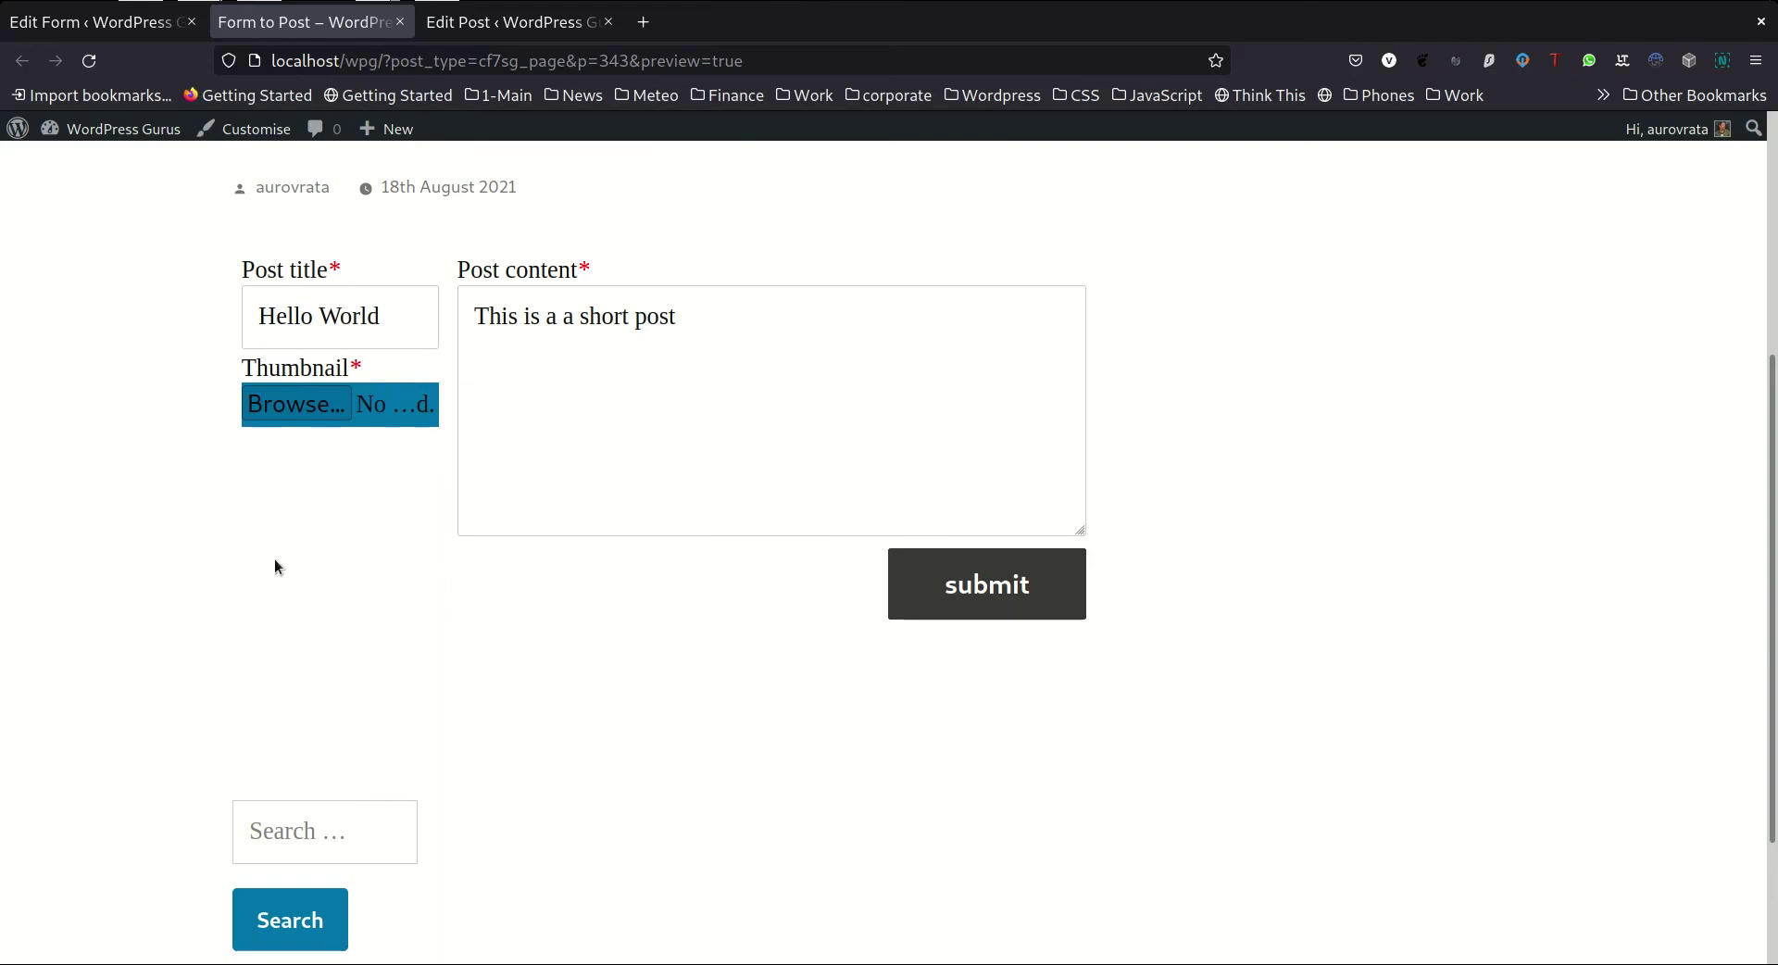
pyautogui.scroll(3, 174, 492)
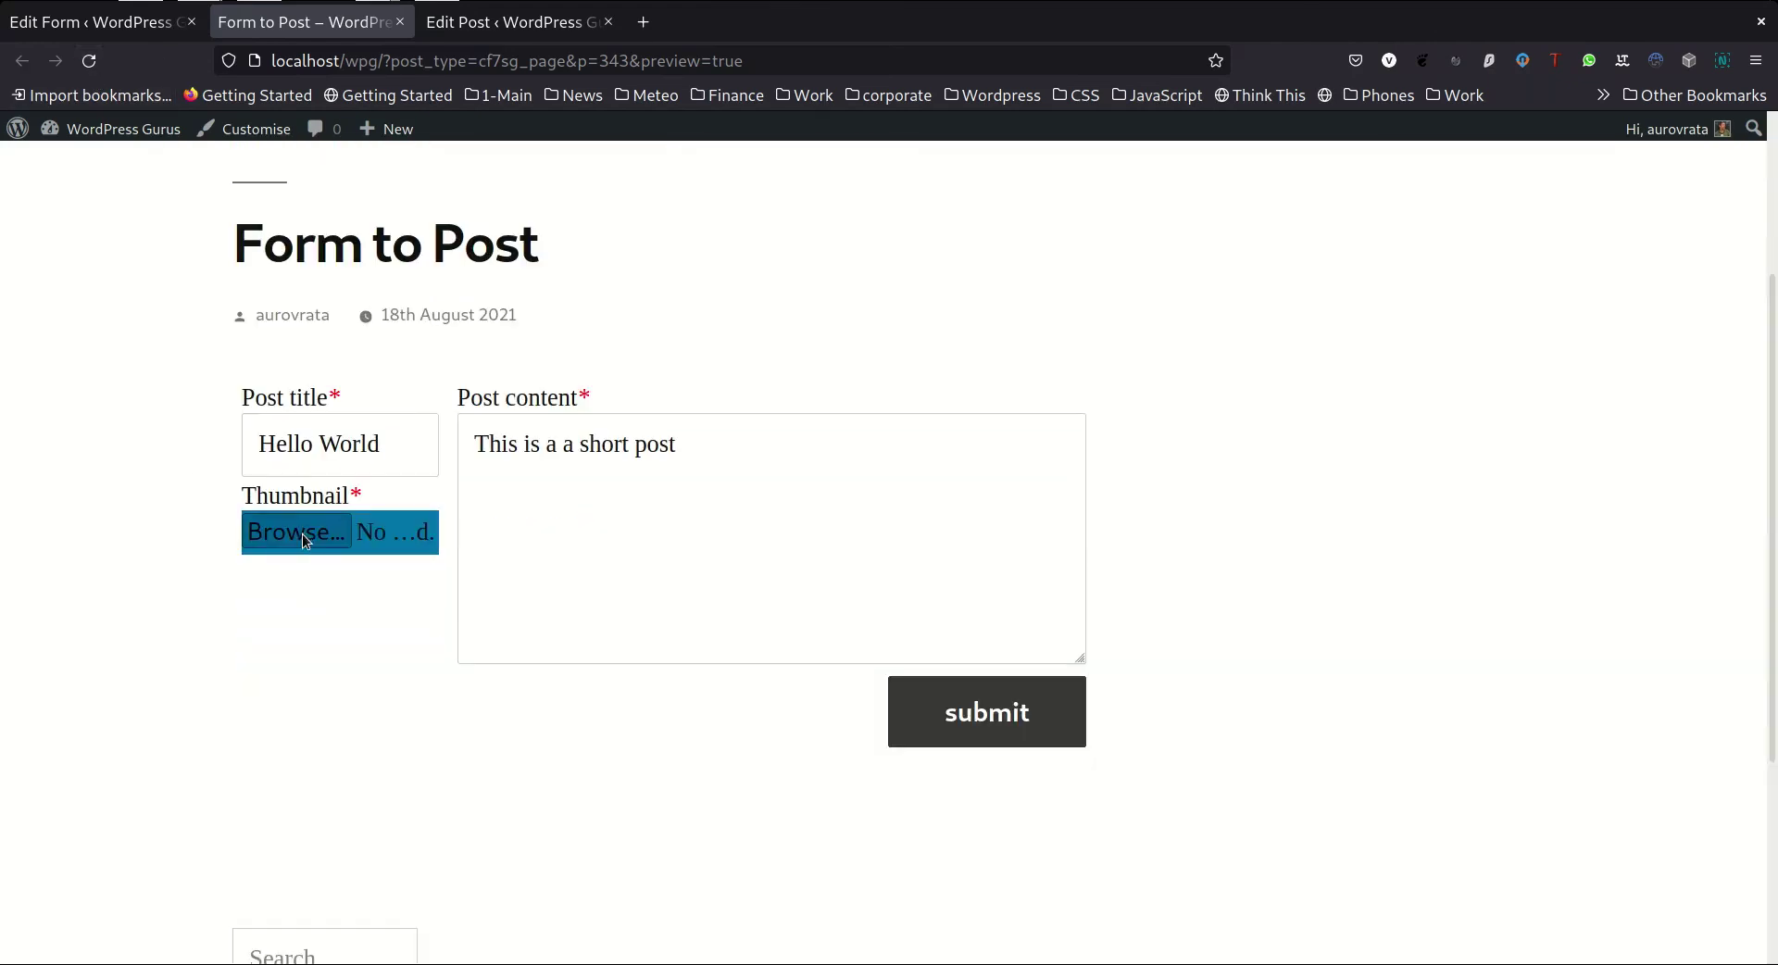
pyautogui.click(305, 541)
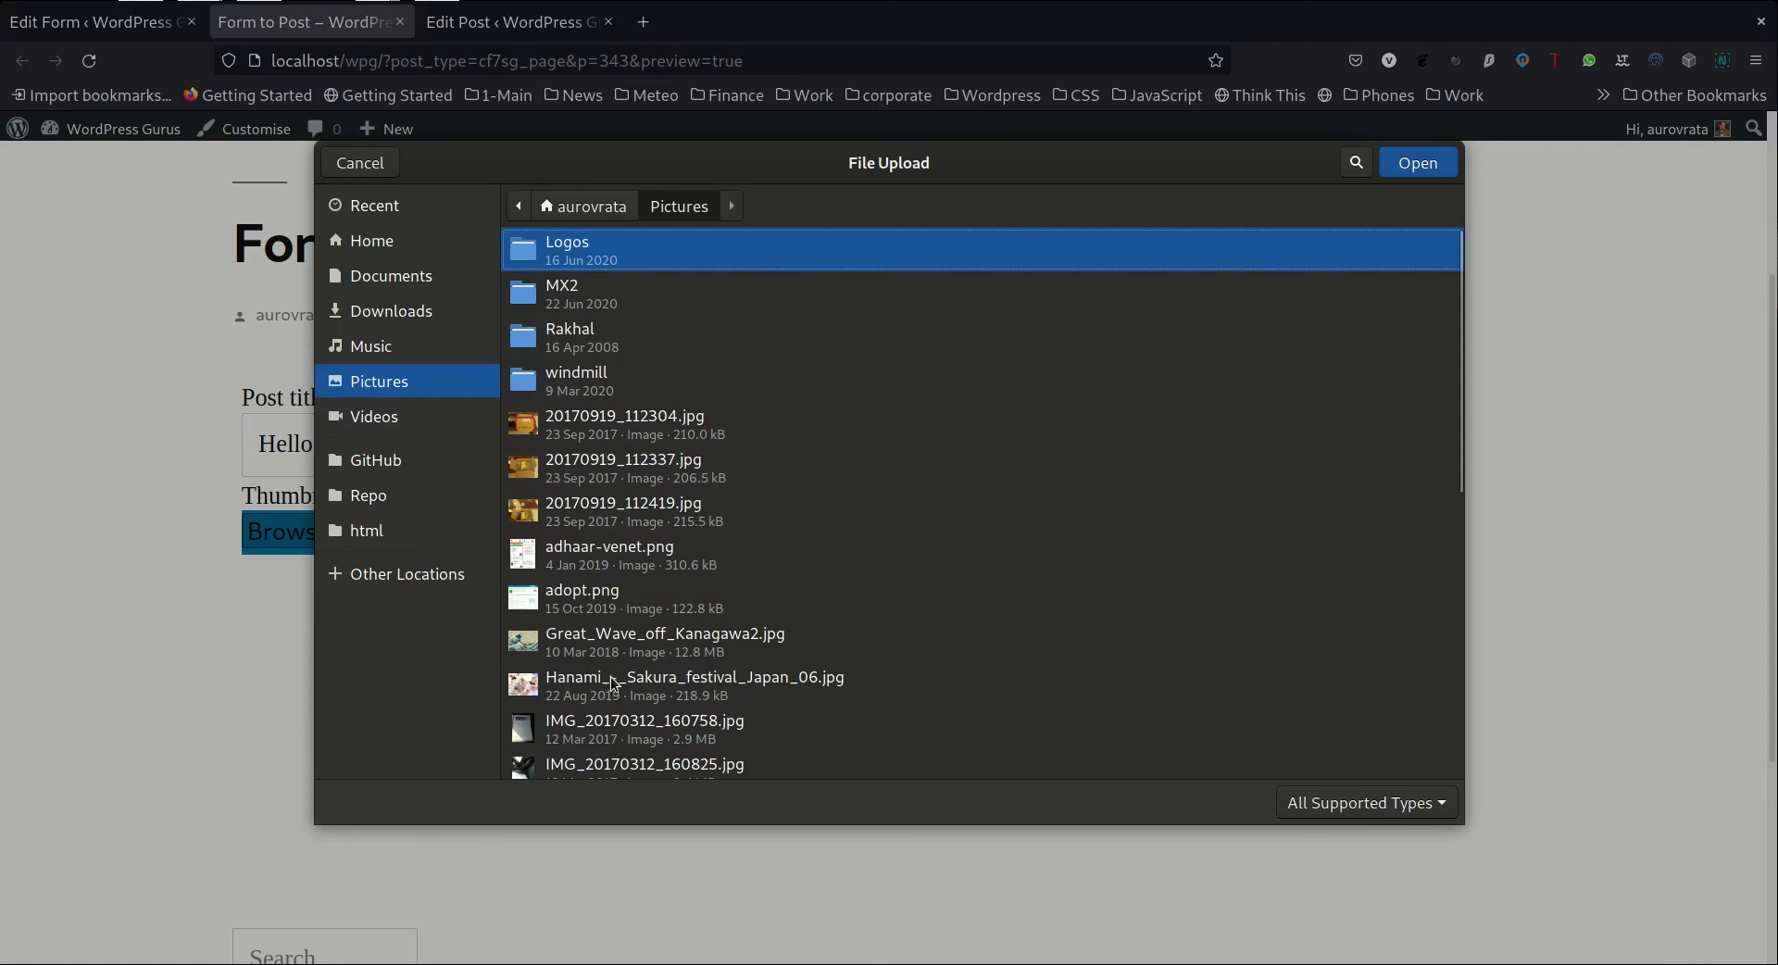
pyautogui.click(632, 439)
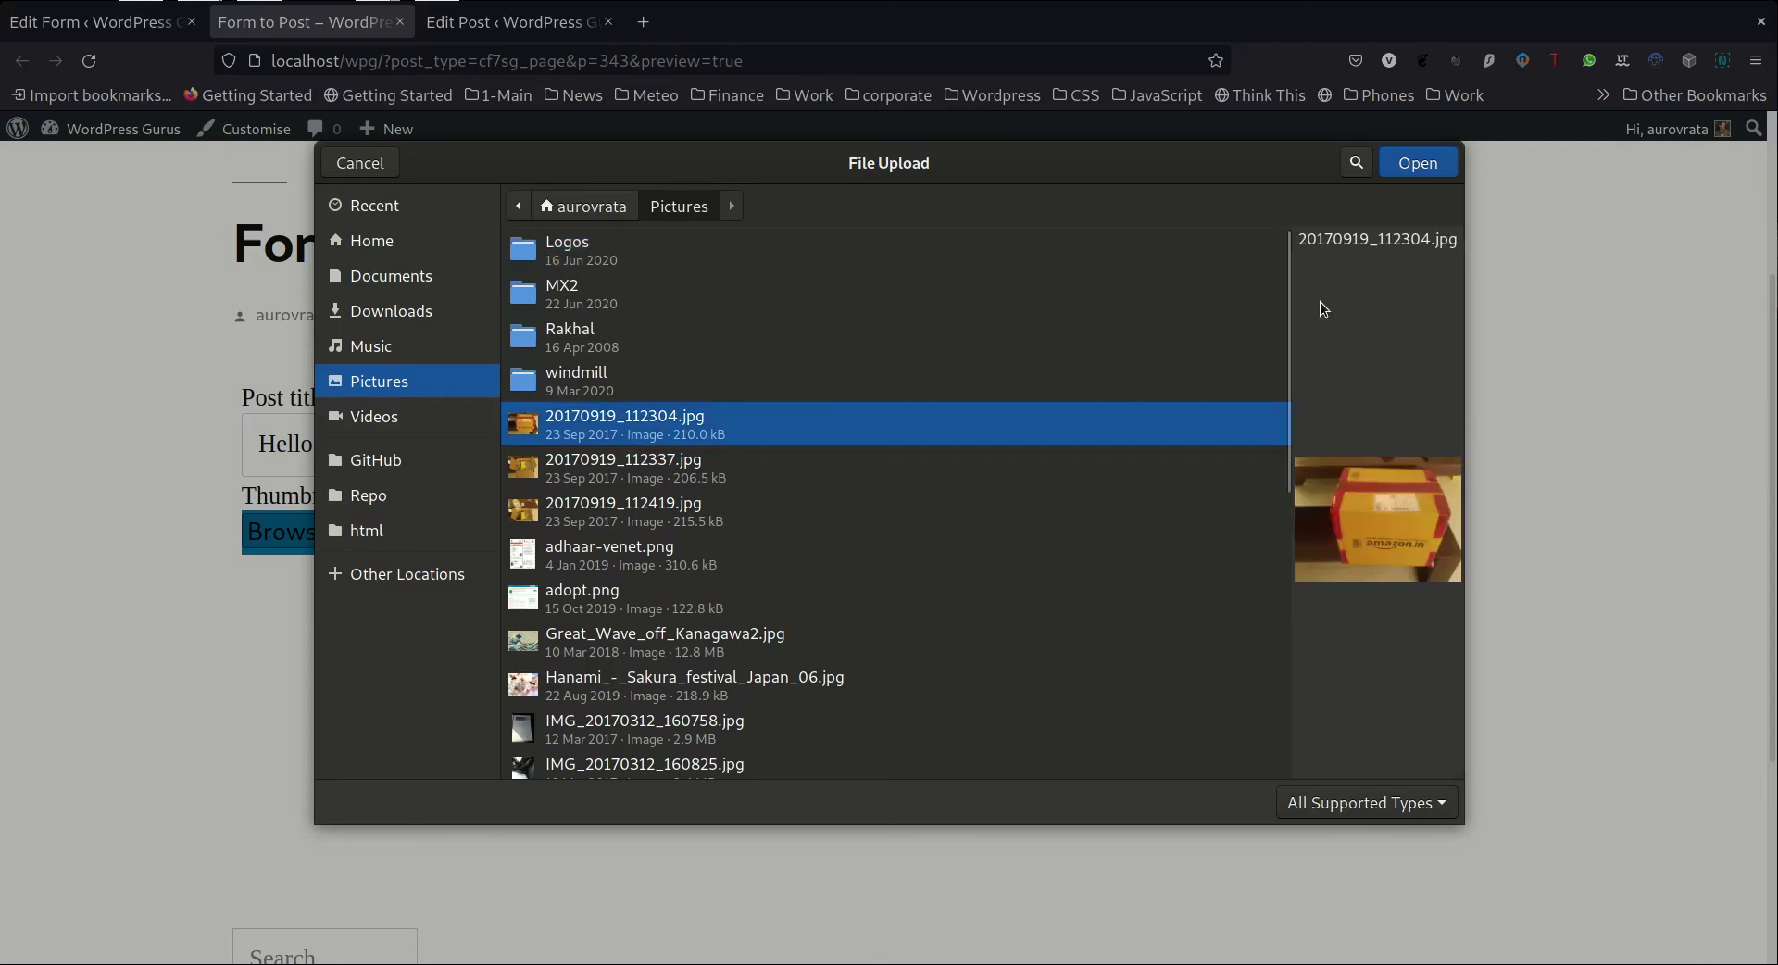
pyautogui.click(1418, 163)
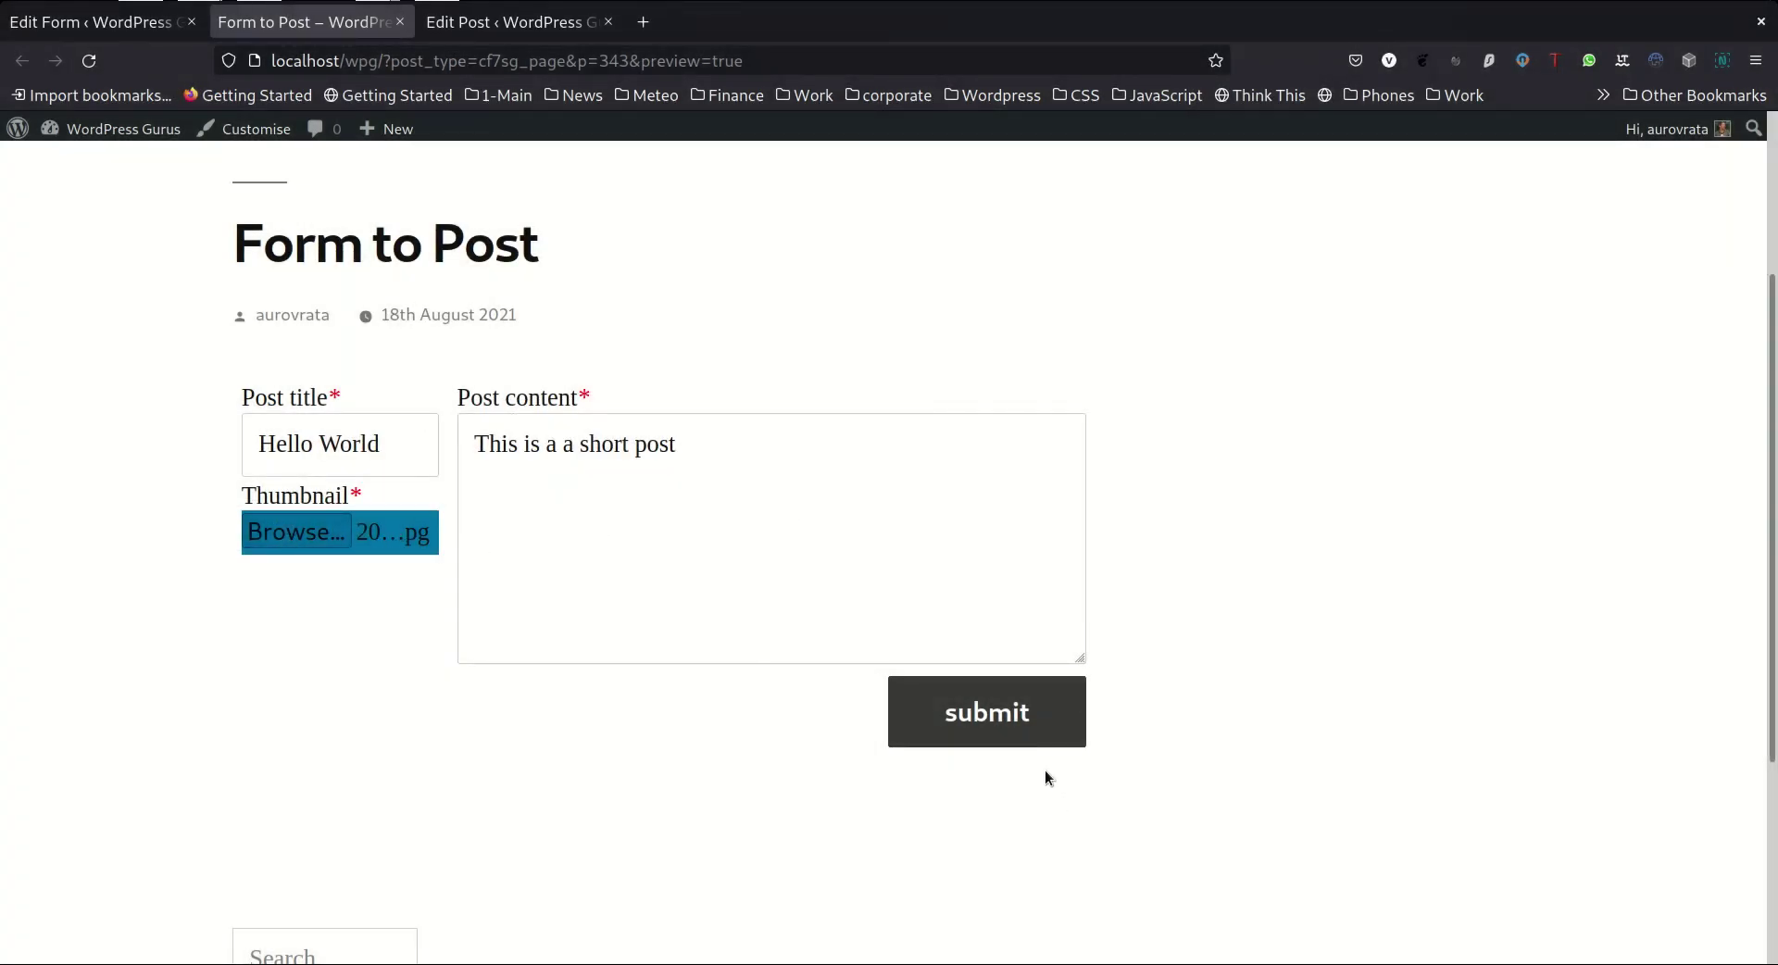
pyautogui.click(1008, 735)
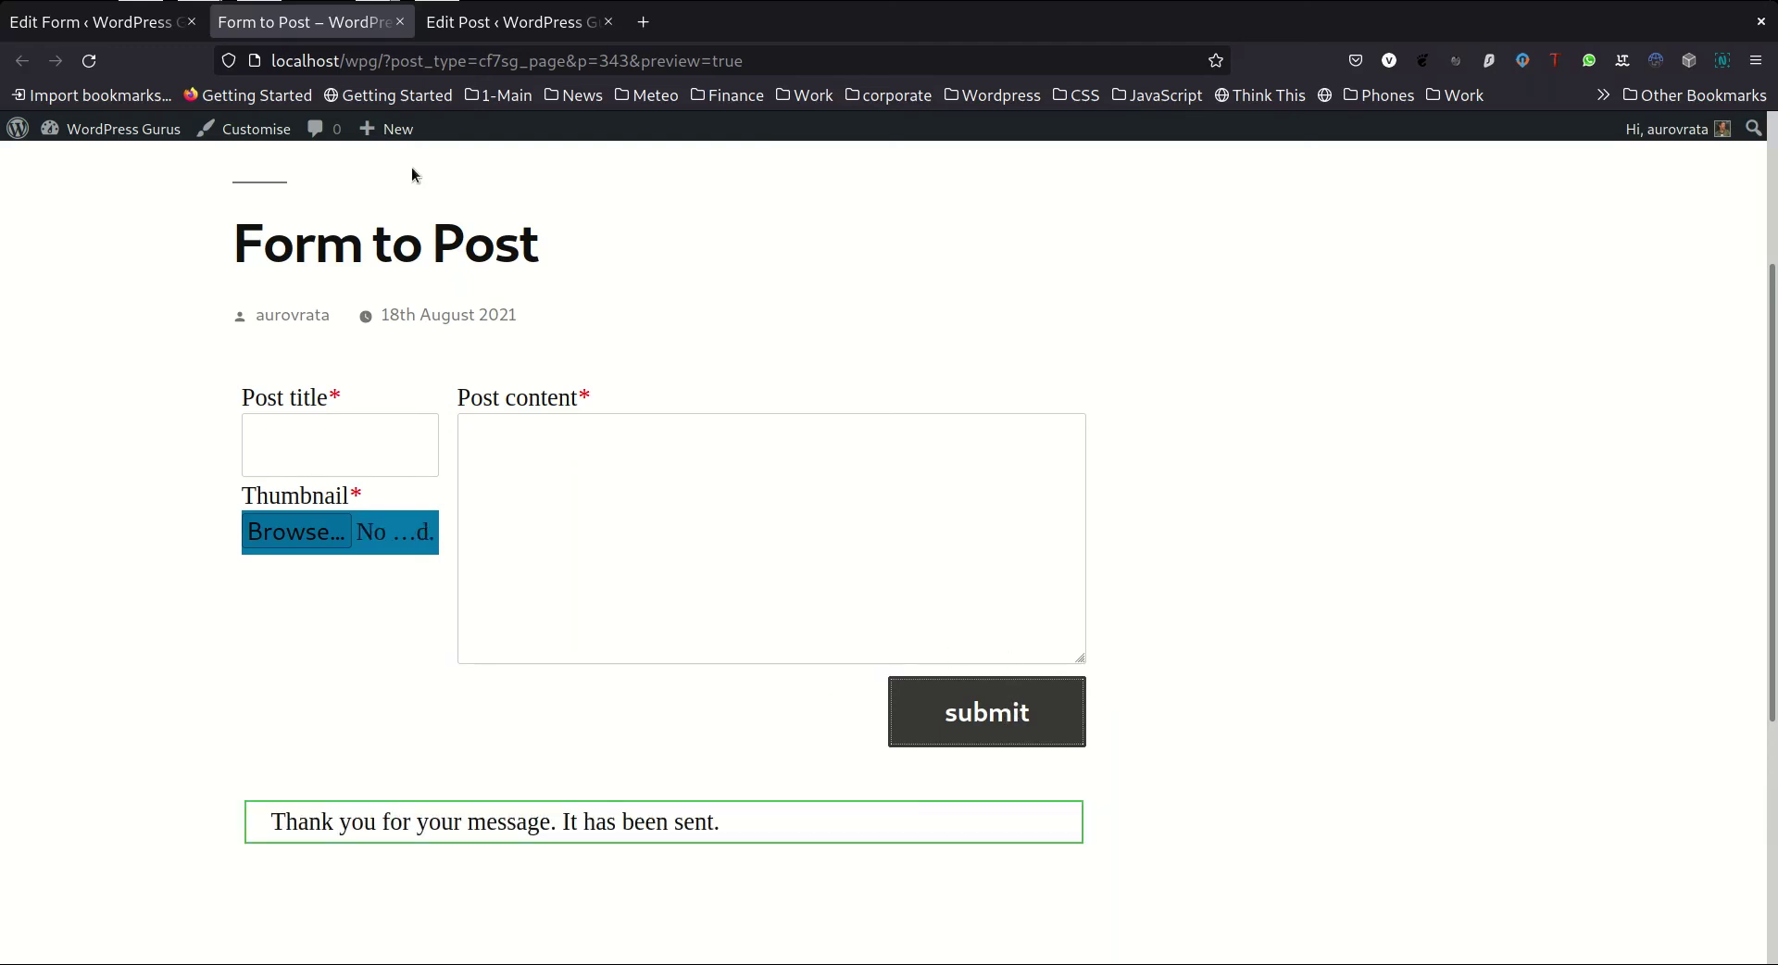
pyautogui.click(553, 23)
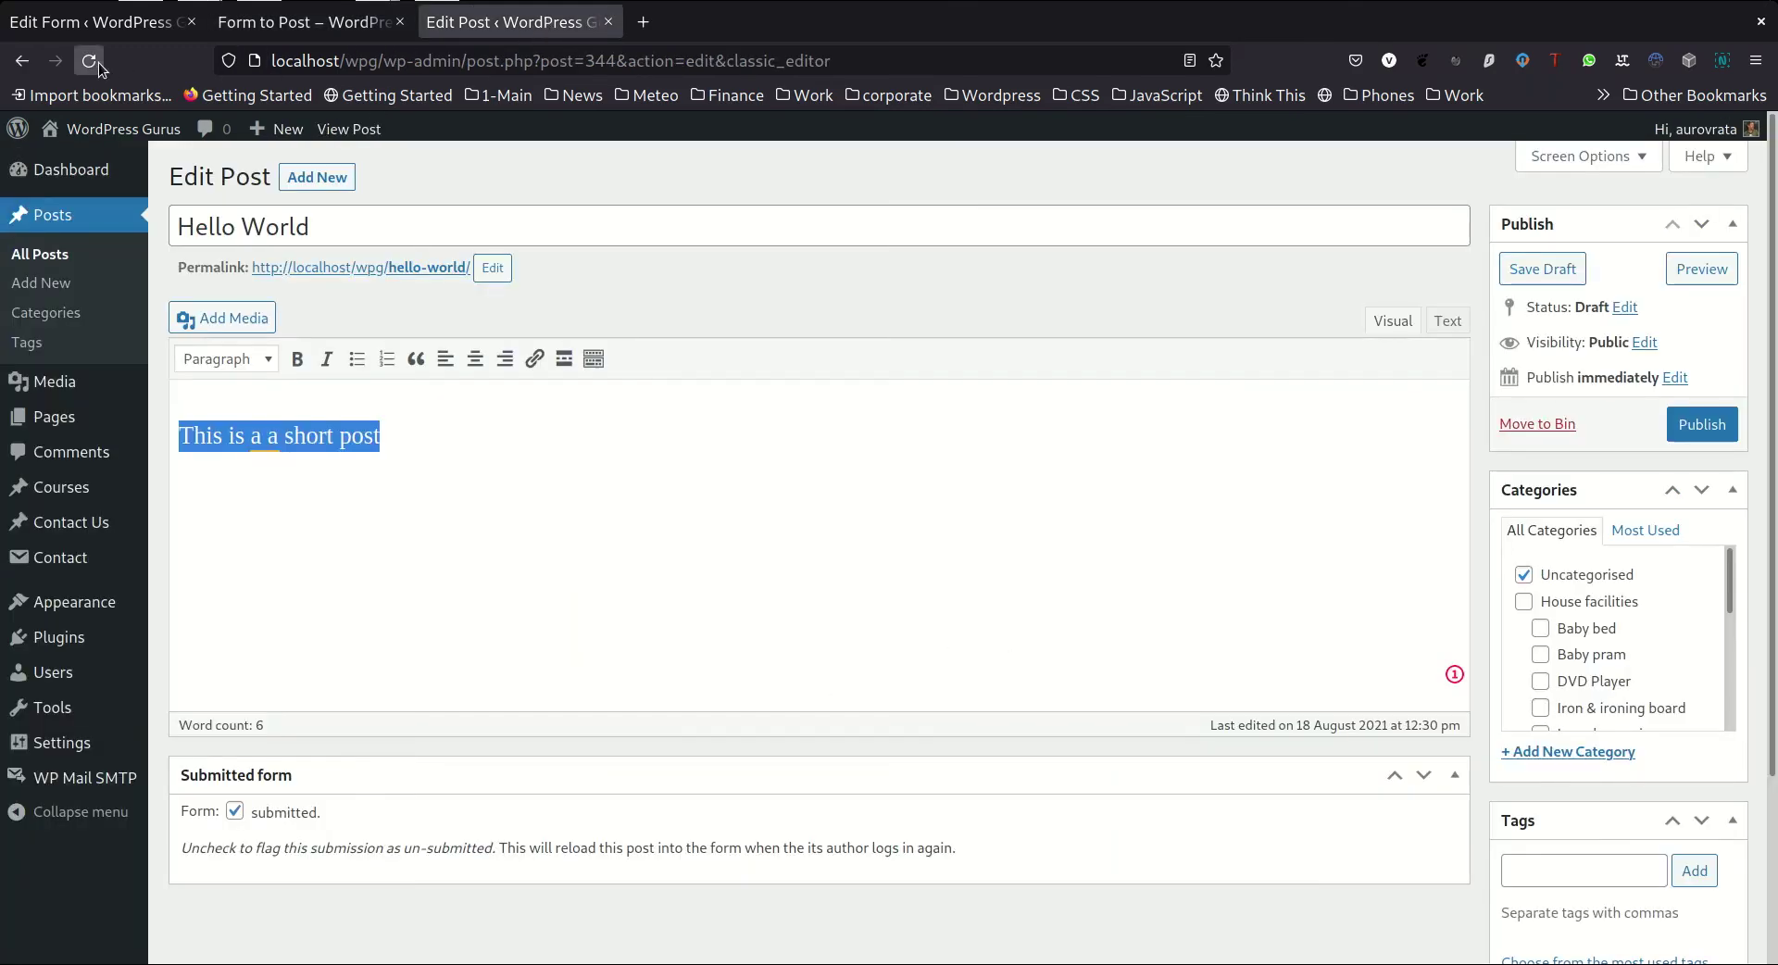
# Open the newest 'Hello World' draft from All Posts and check its Featured image box.
pyautogui.click(48, 258)
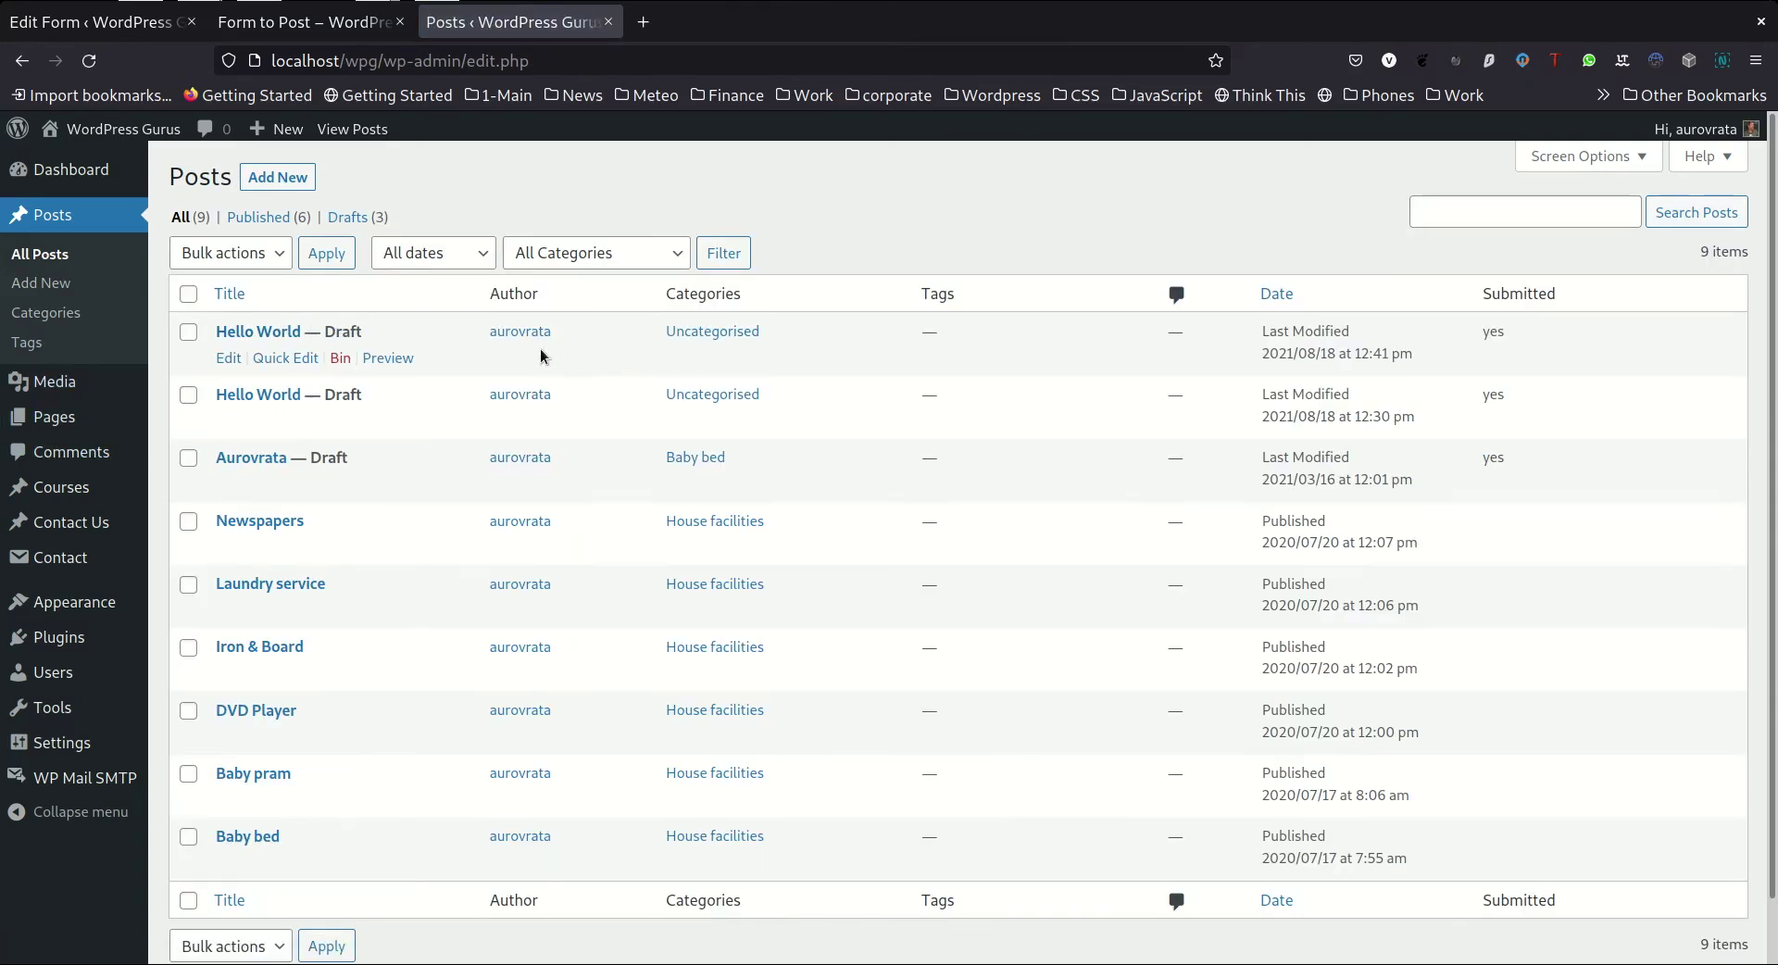
pyautogui.click(259, 335)
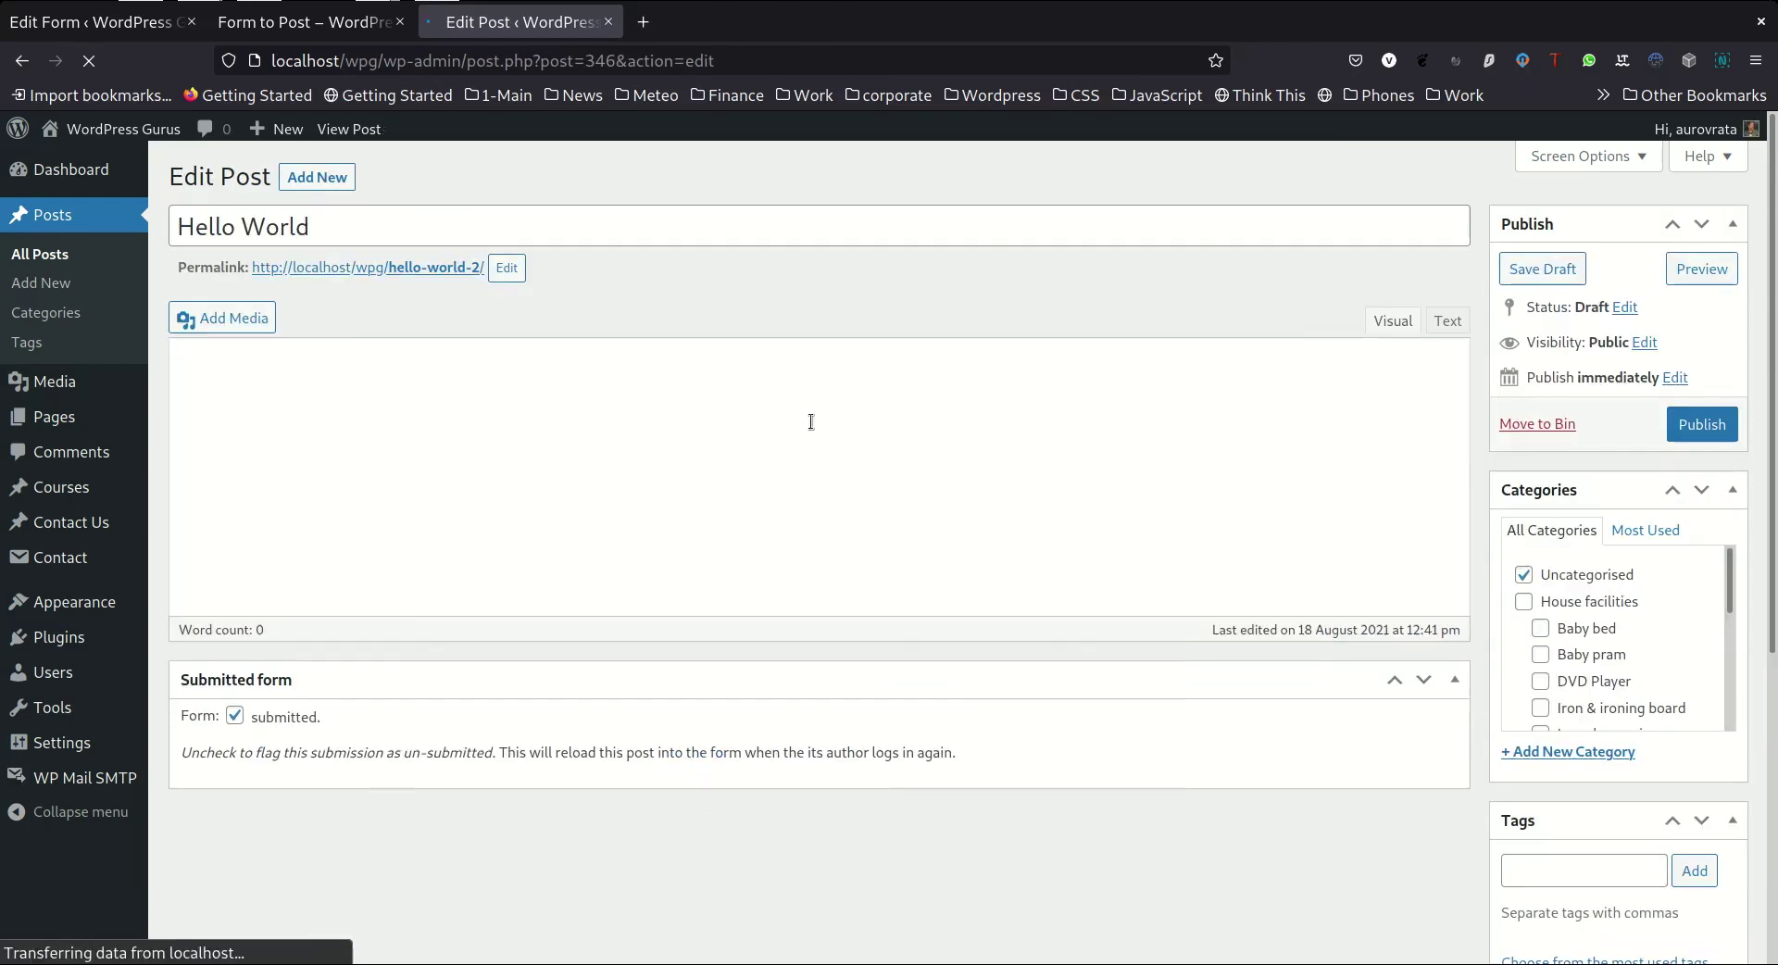
pyautogui.scroll(-3, 1174, 535)
pyautogui.scroll(-2, 1309, 650)
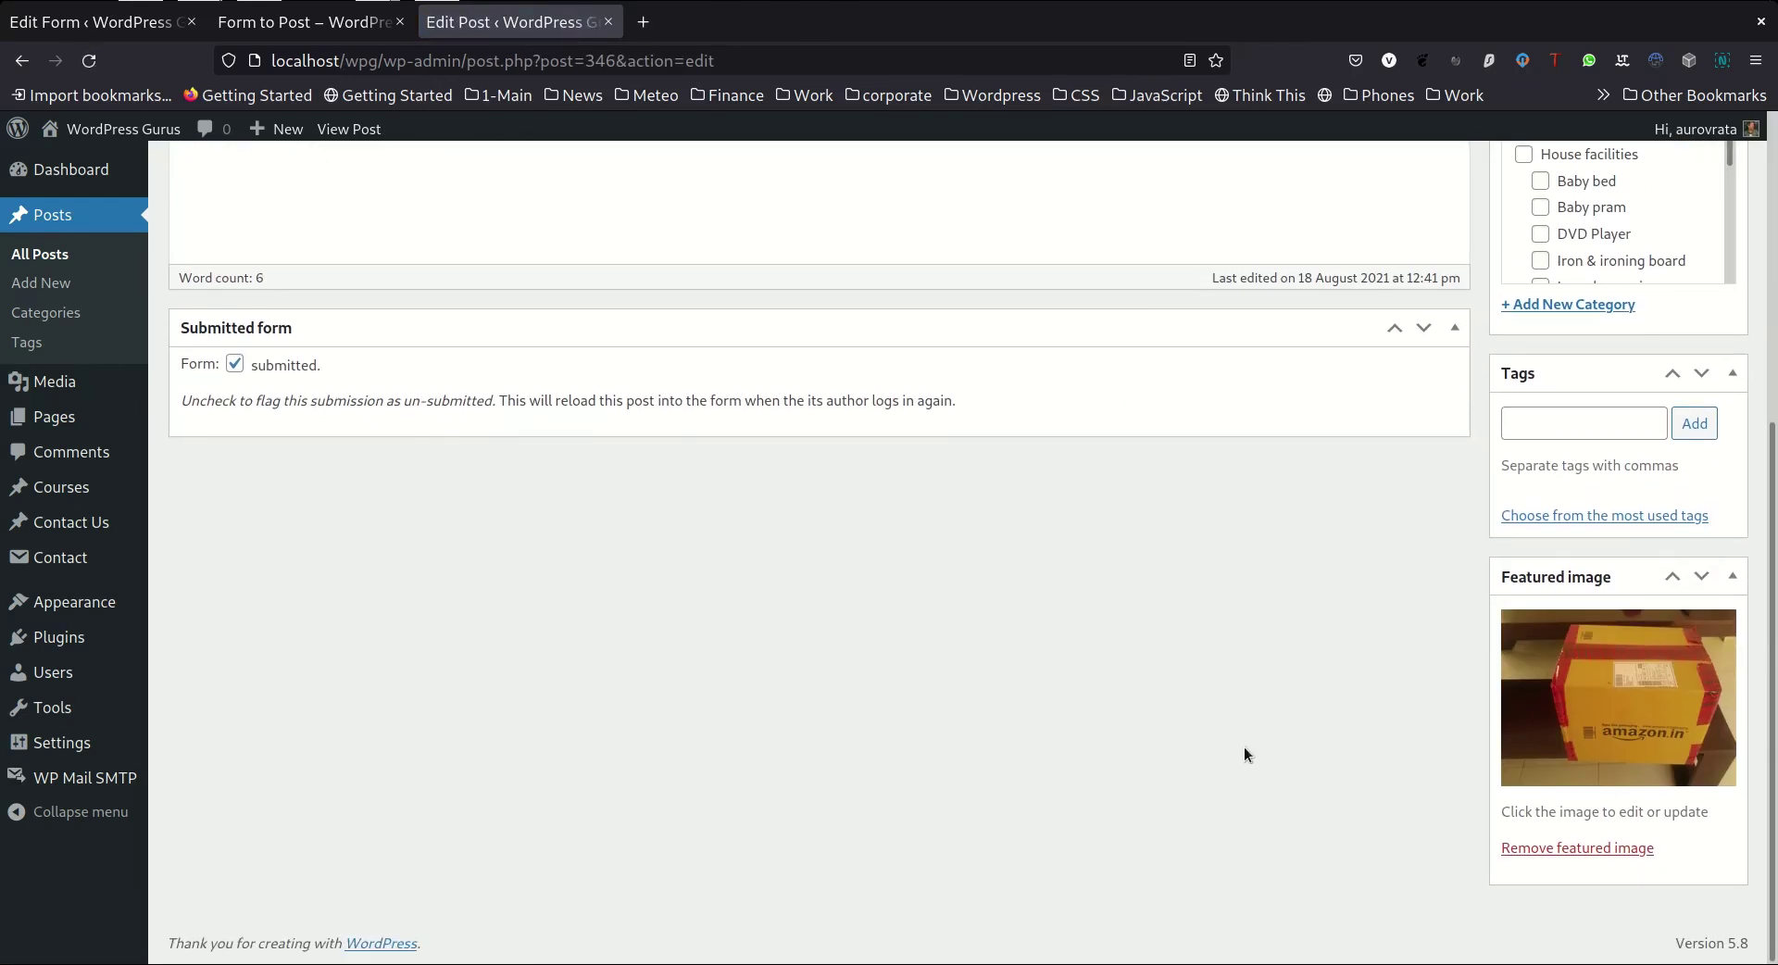
pyautogui.scroll(5, 1242, 747)
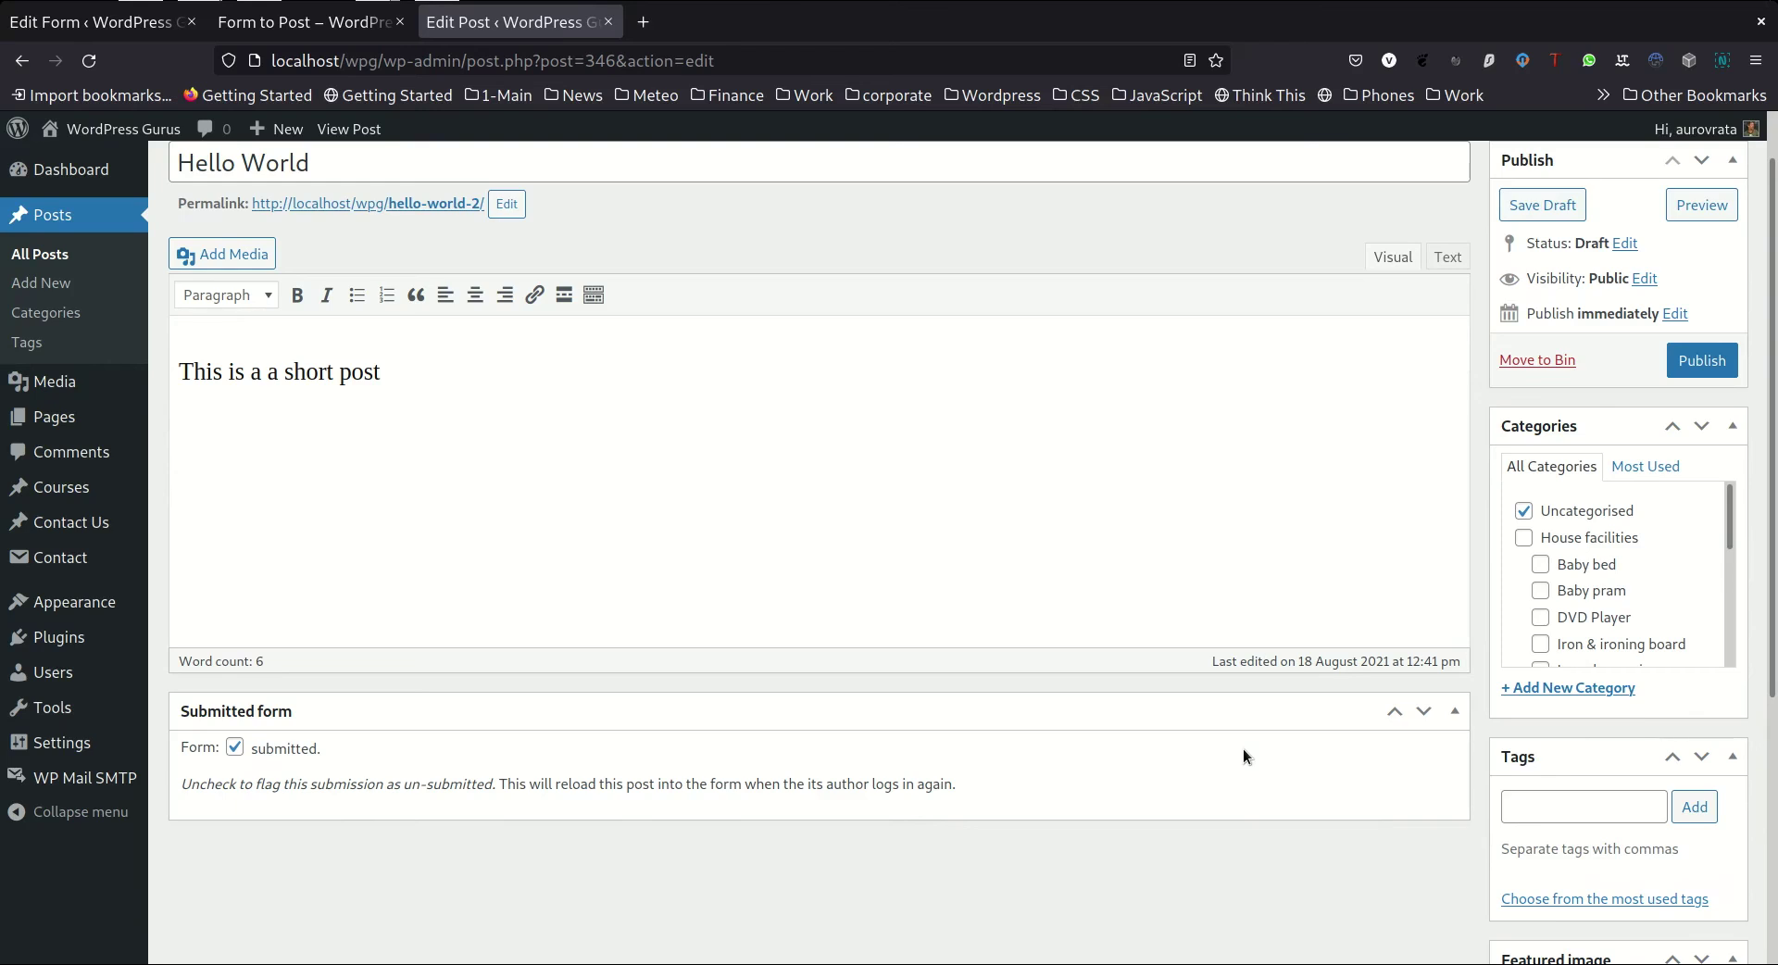
pyautogui.scroll(1, 1243, 748)
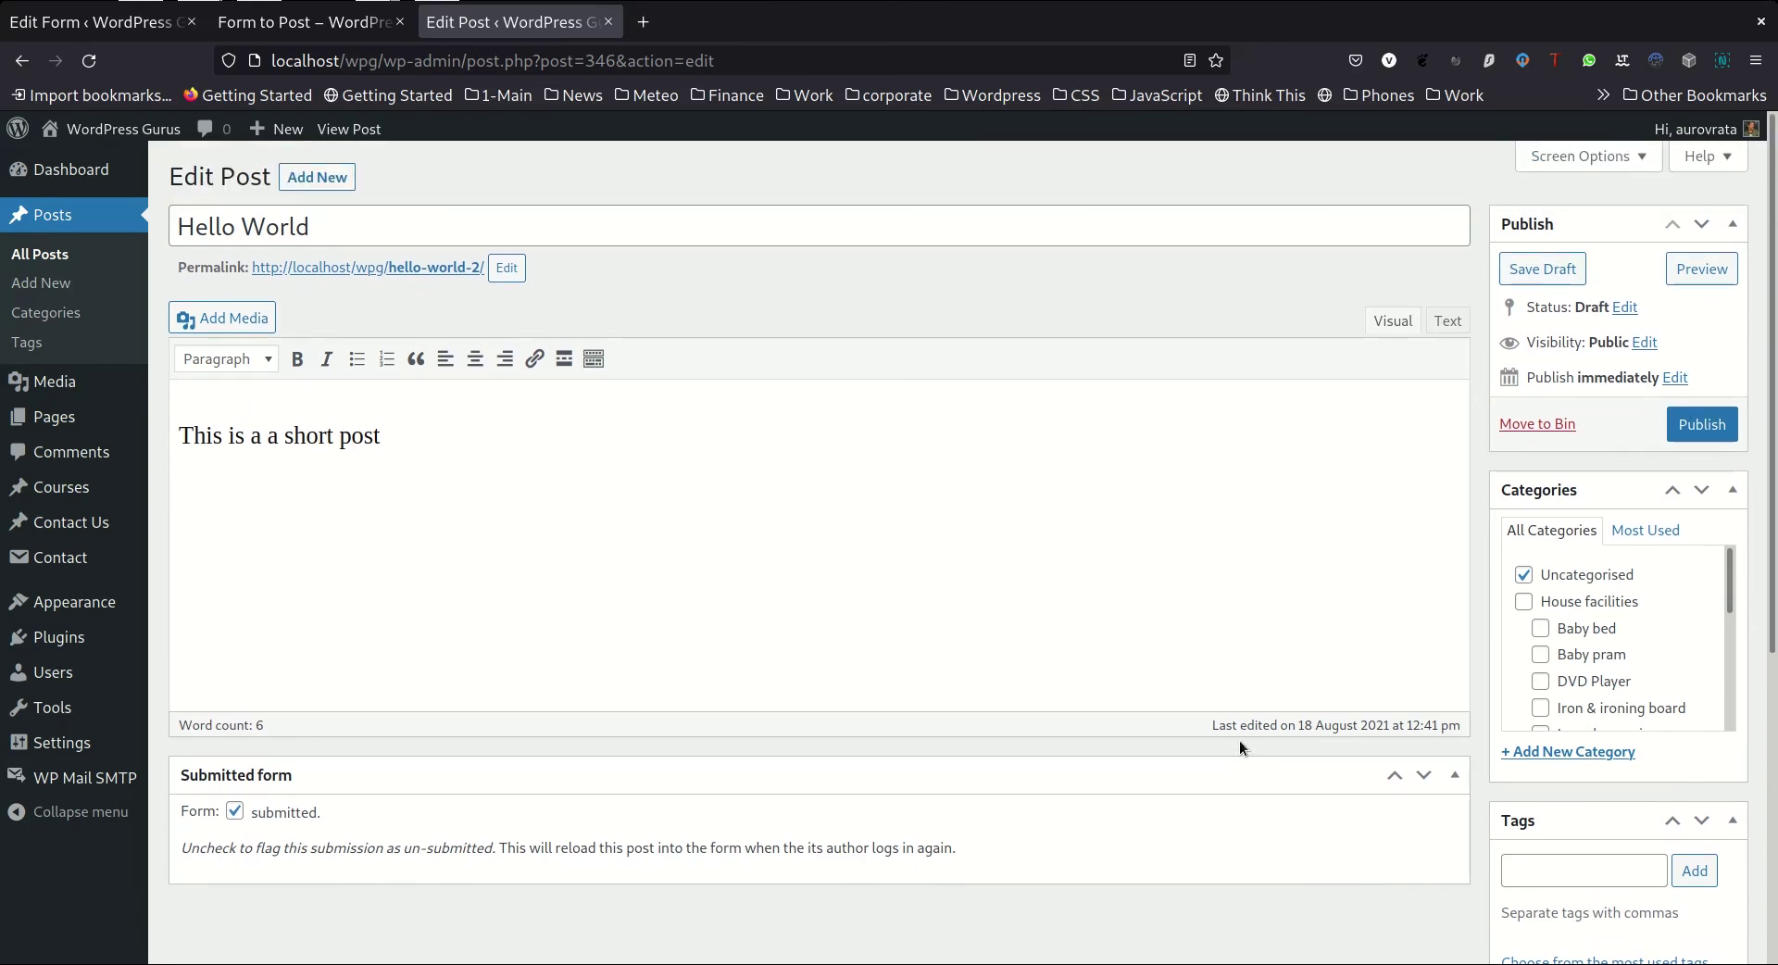